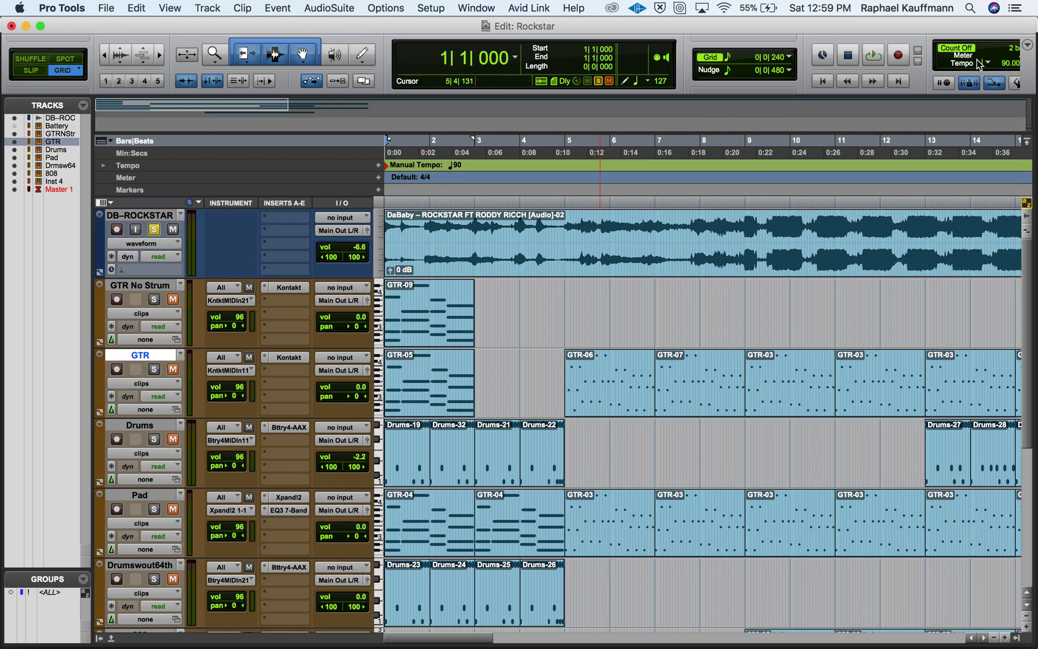
- Turn the session's Conductor tempo track on and back off, restoring the manual tempo
{"action": "left_click", "coordinate": [1014, 84]}
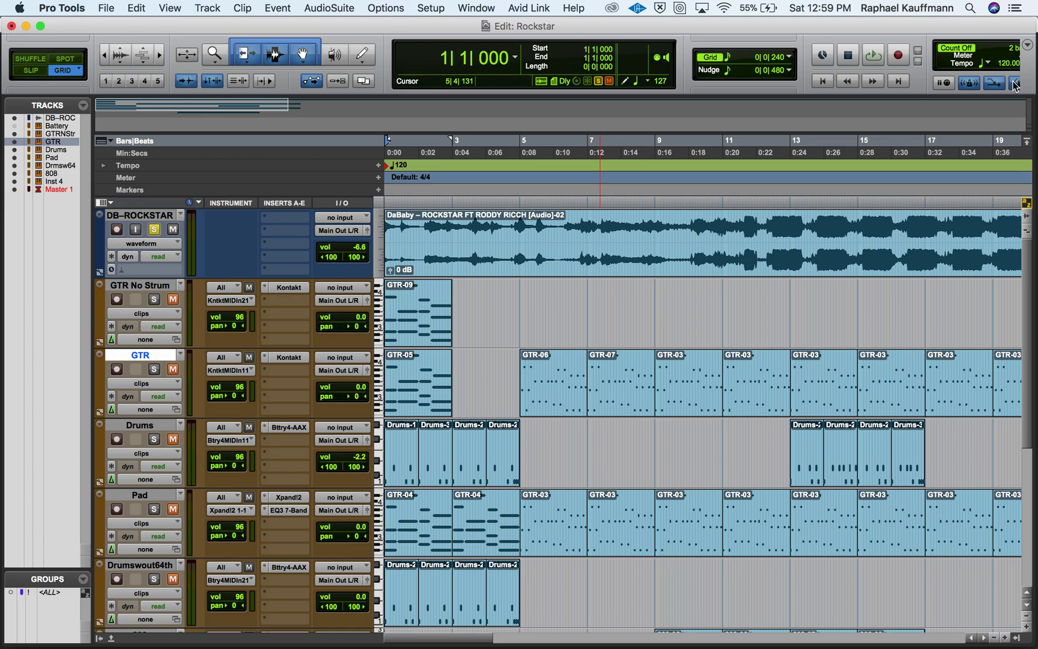
{"action": "left_click", "coordinate": [1014, 84]}
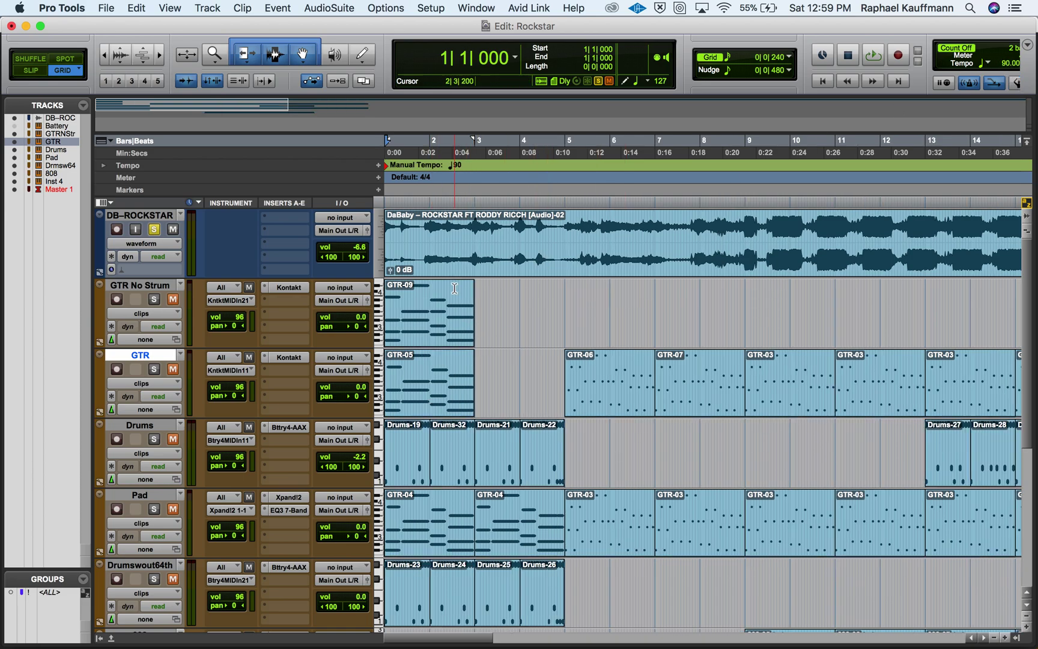
- Play the soloed DB-ROCKSTAR reference track from the start of bar 1 and stop it
{"action": "left_click", "coordinate": [414, 330]}
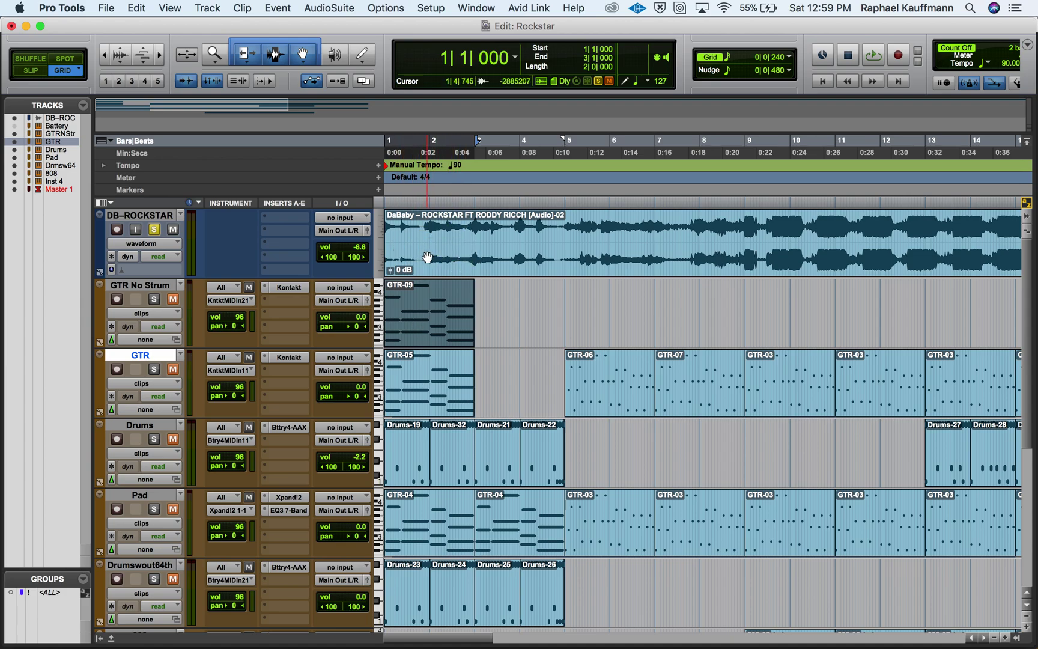
{"action": "key", "text": "space"}
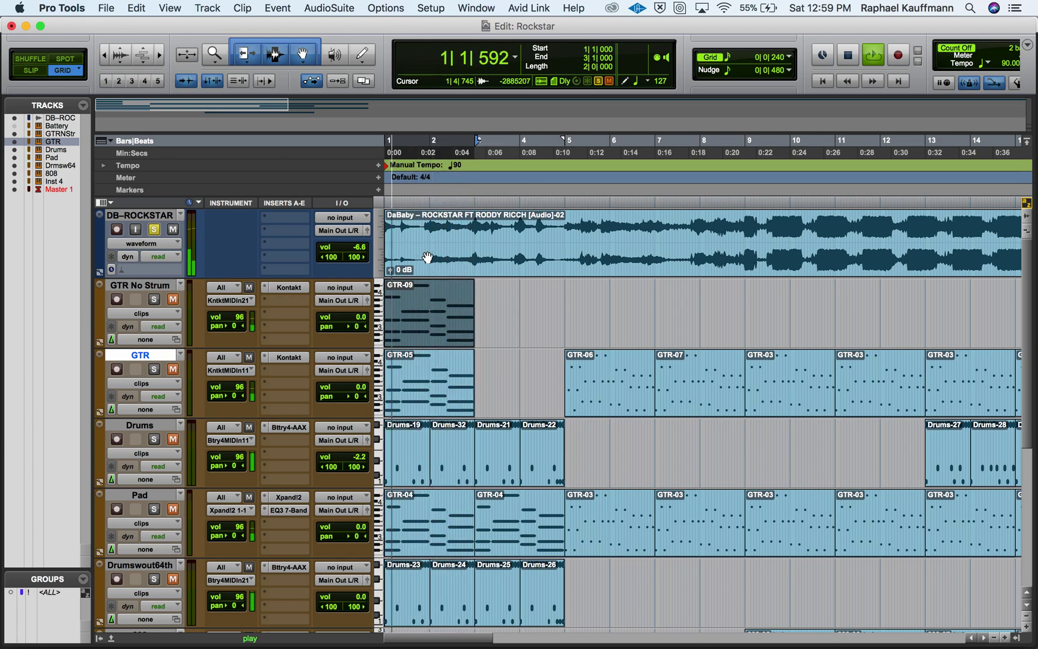
{"action": "key", "text": "space"}
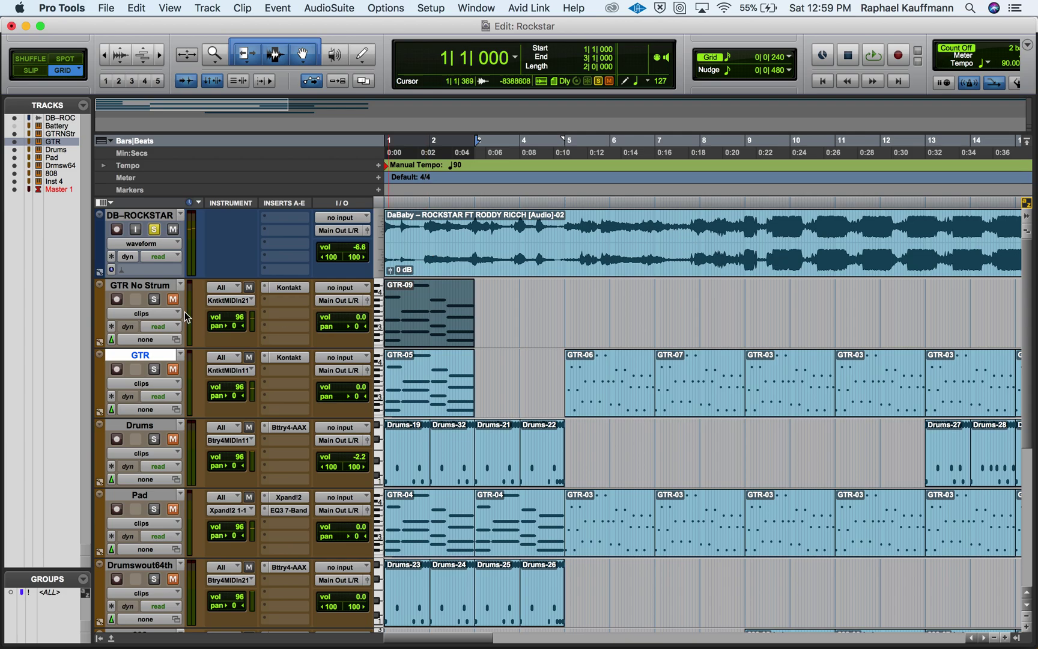
- Solo the GTR No Strum track and listen to its GTR-09 clip in the MIDI Editor
{"action": "left_click", "coordinate": [155, 299]}
{"action": "double_click", "coordinate": [412, 331]}
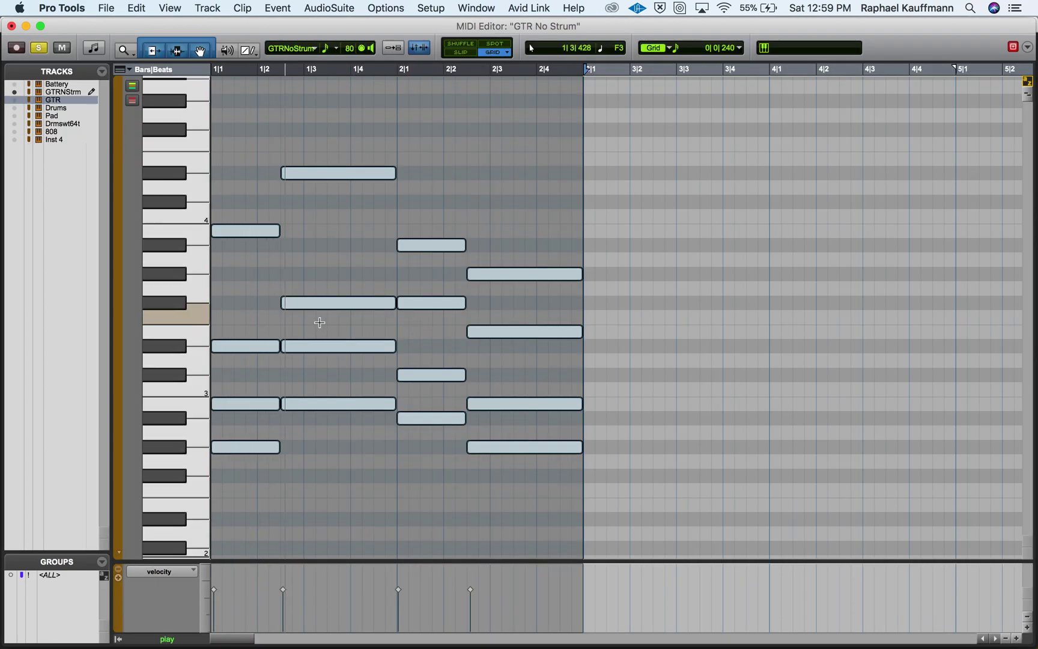
{"action": "left_click", "coordinate": [327, 436]}
{"action": "key", "text": "space"}
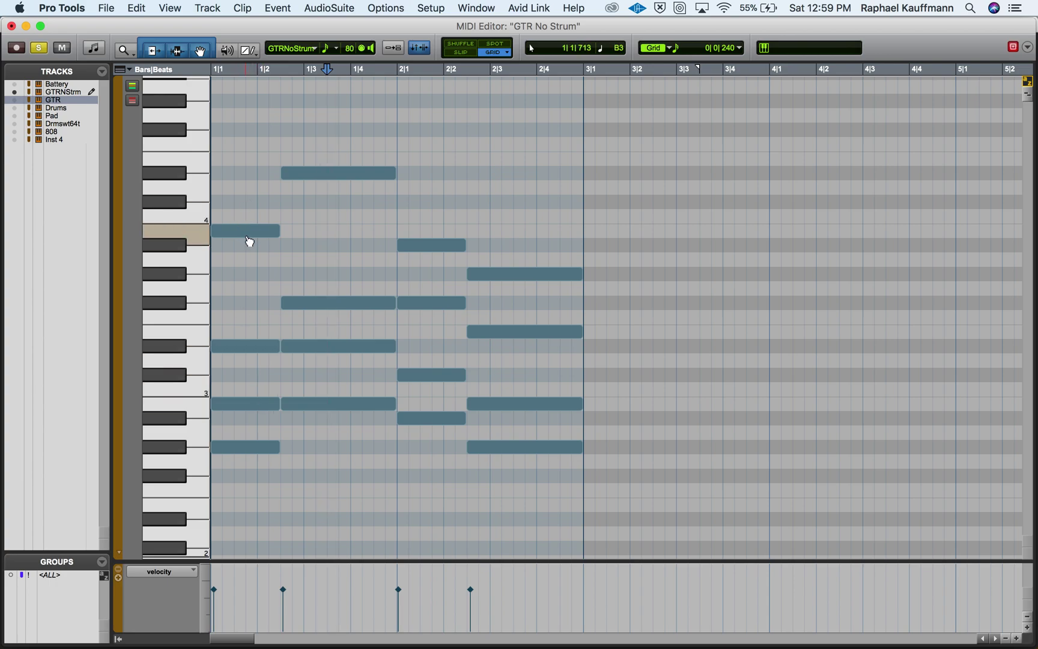
- Check where the unstrummed chords begin in the MIDI Editor, and play them from the start of bar 1
{"action": "left_click", "coordinate": [281, 89]}
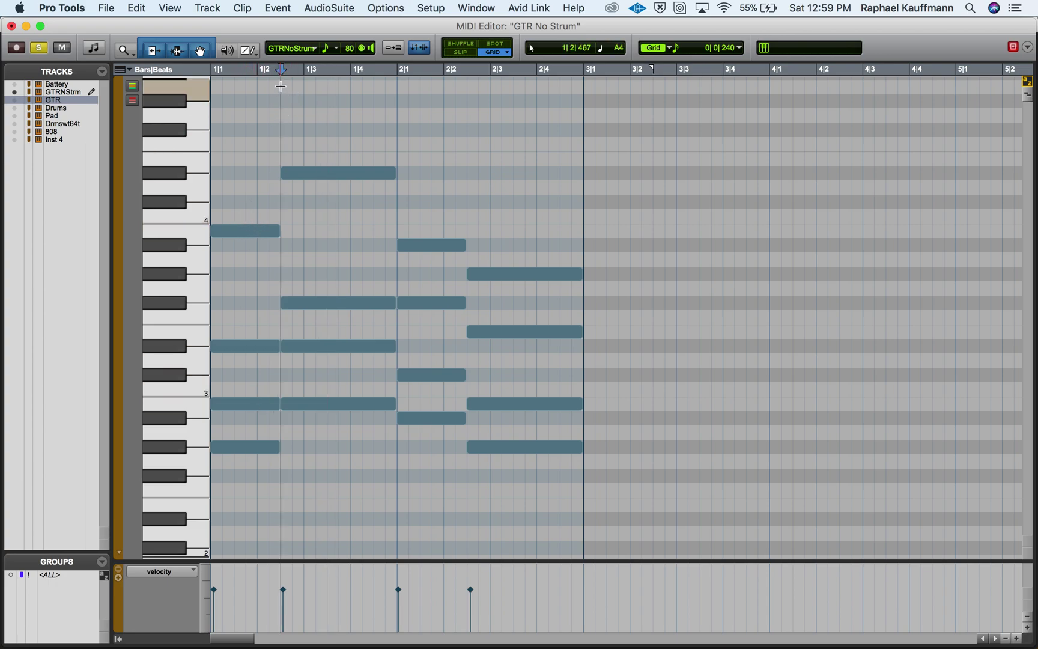
{"action": "left_click", "coordinate": [431, 418]}
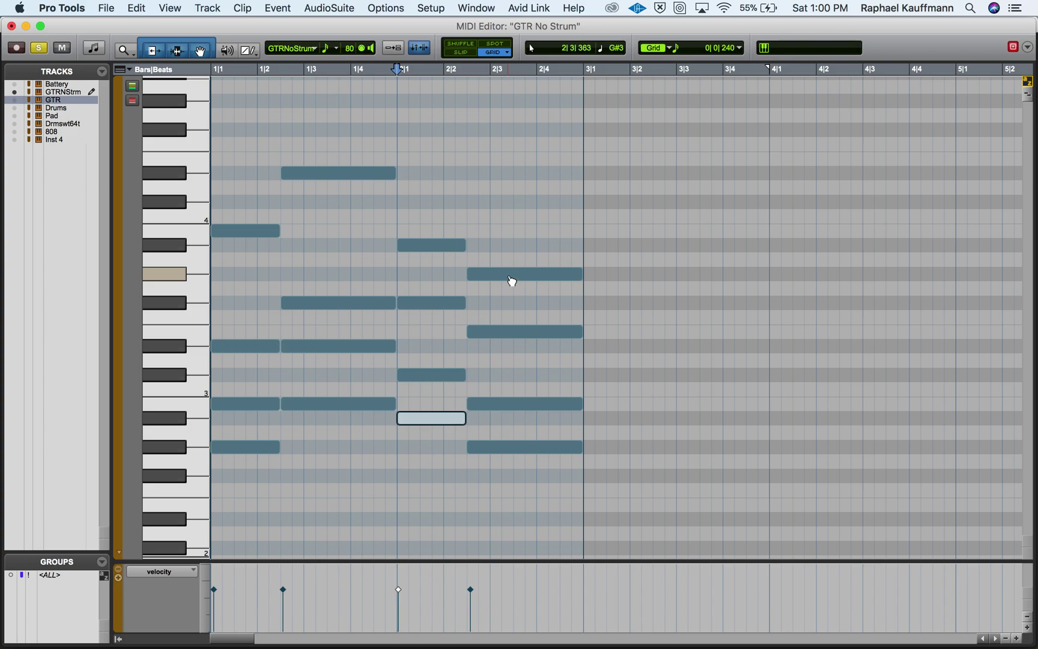
{"action": "key", "text": "Return"}
{"action": "key", "text": "space"}
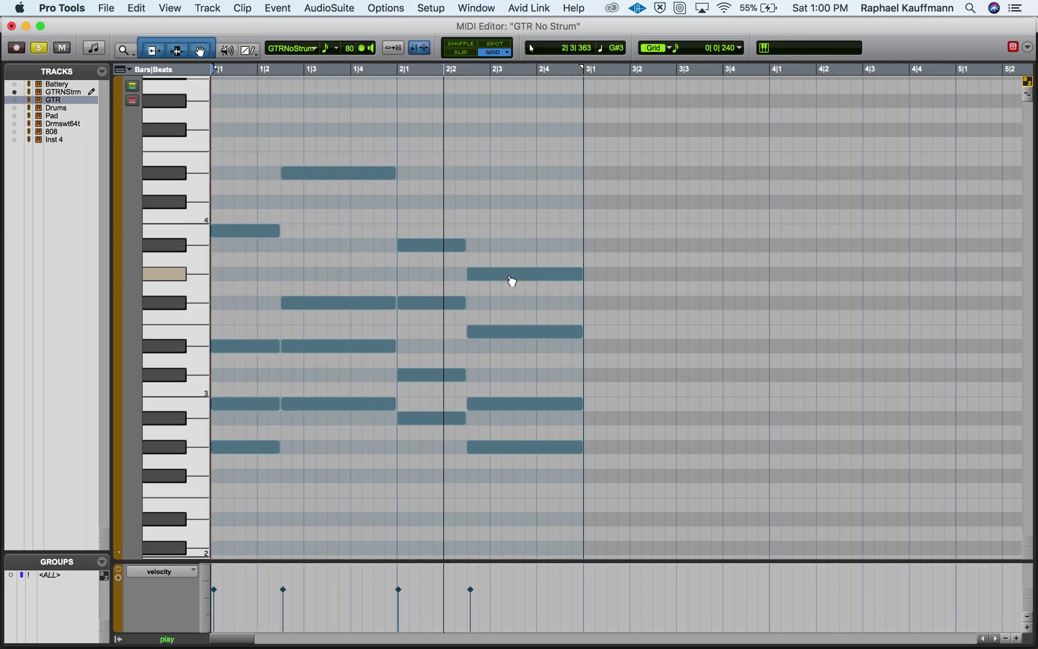
{"action": "key", "text": "space"}
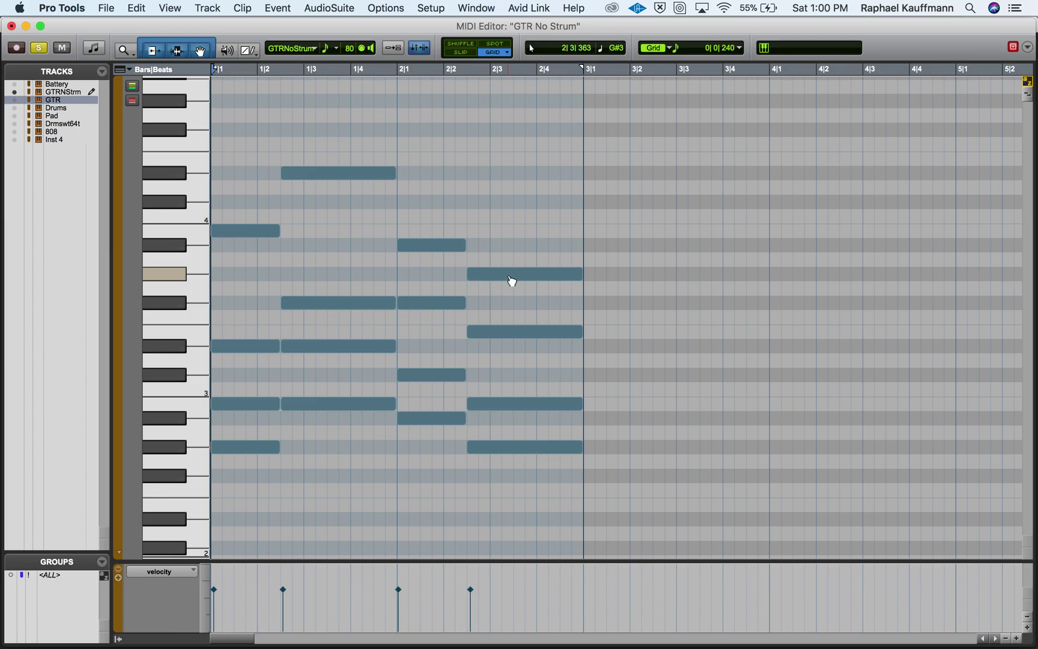
- Close the MIDI Editor, solo the DB-ROCKSTAR track and play its opening again for comparison
{"action": "key", "text": "super+Tab"}
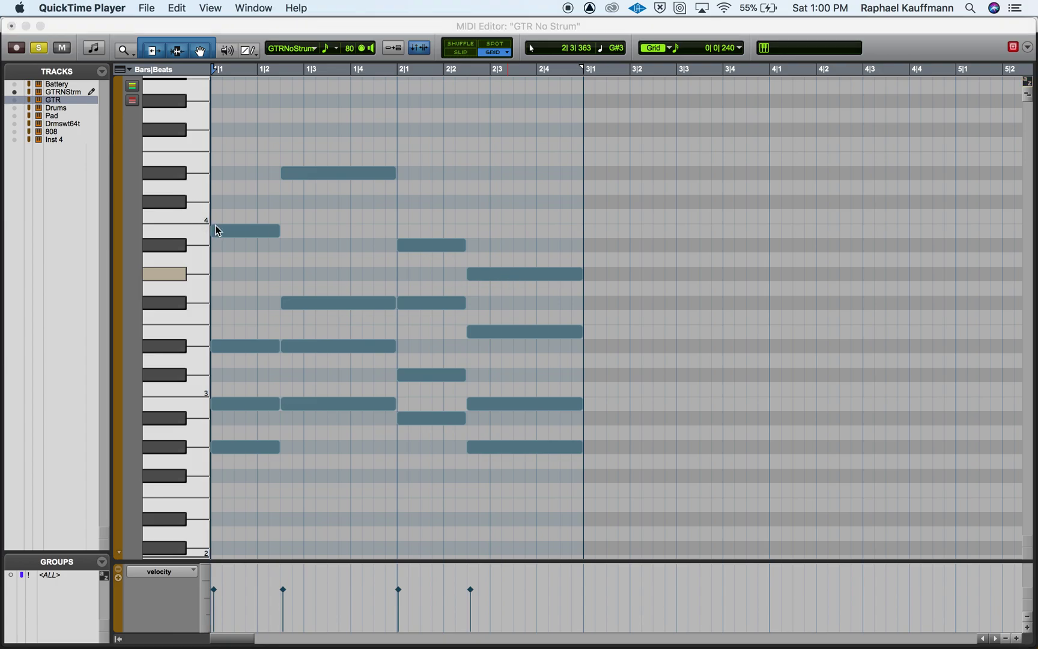
{"action": "key", "text": "super+Tab"}
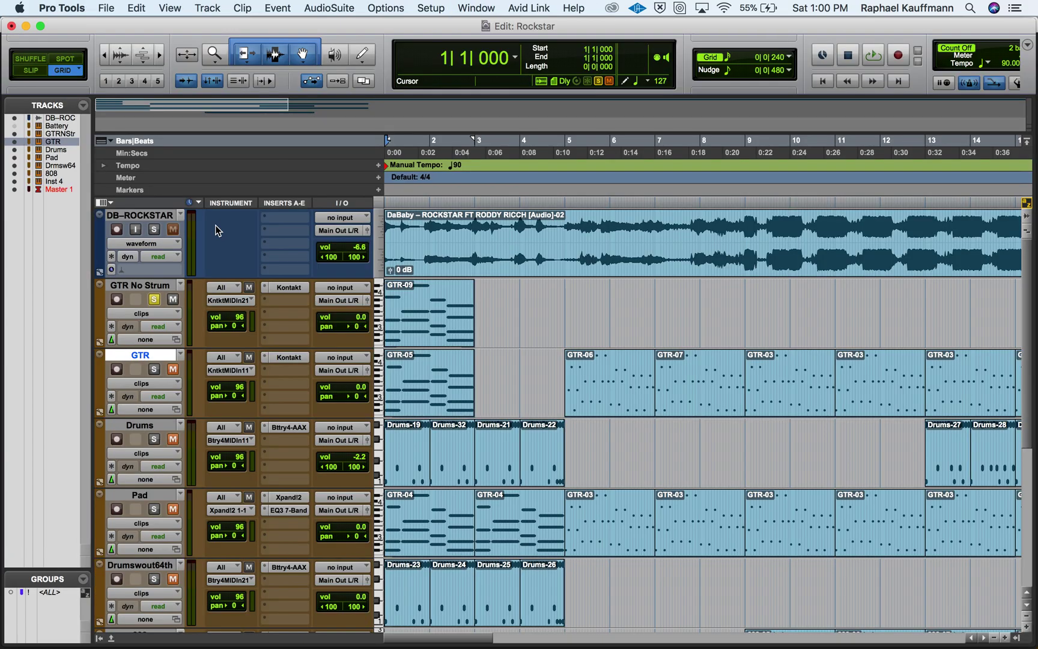
{"action": "key", "text": "super+w"}
{"action": "left_click", "coordinate": [154, 229]}
{"action": "key", "text": "space"}
{"action": "key", "text": "space"}
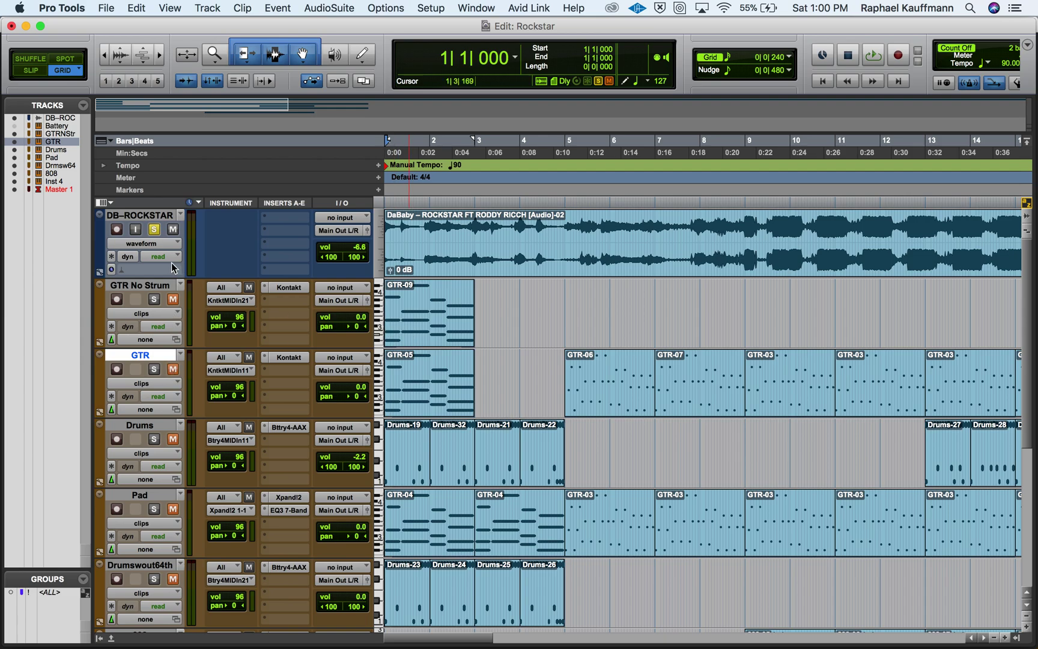
- Solo the GTR No Strum track and open its GTR-09 clip in the MIDI Editor
{"action": "left_click", "coordinate": [154, 299]}
{"action": "double_click", "coordinate": [419, 328]}
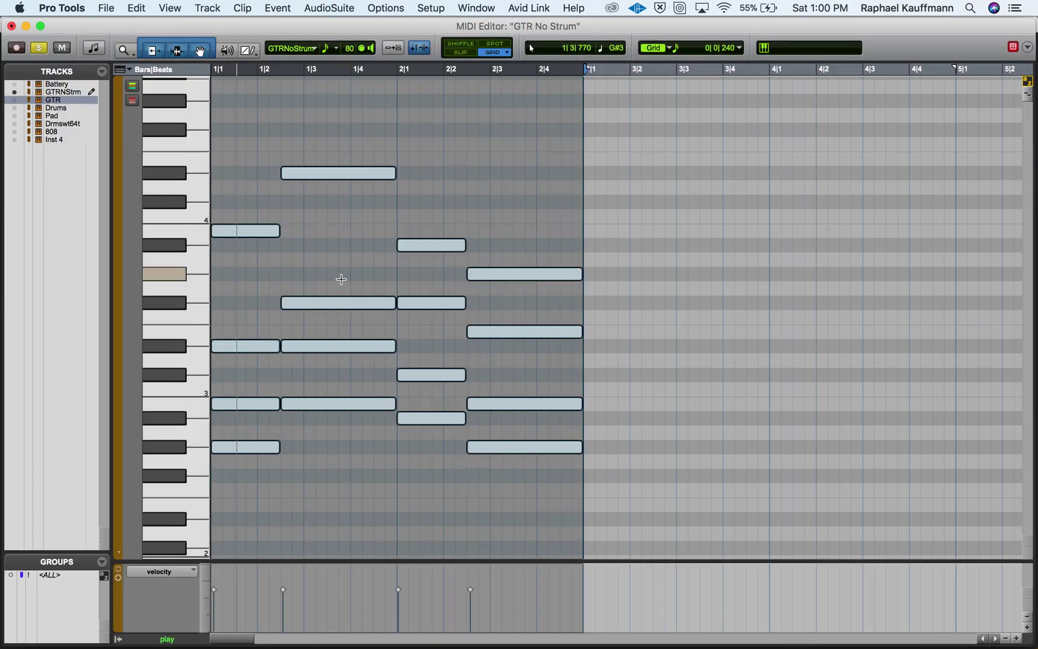
{"action": "left_click", "coordinate": [12, 26]}
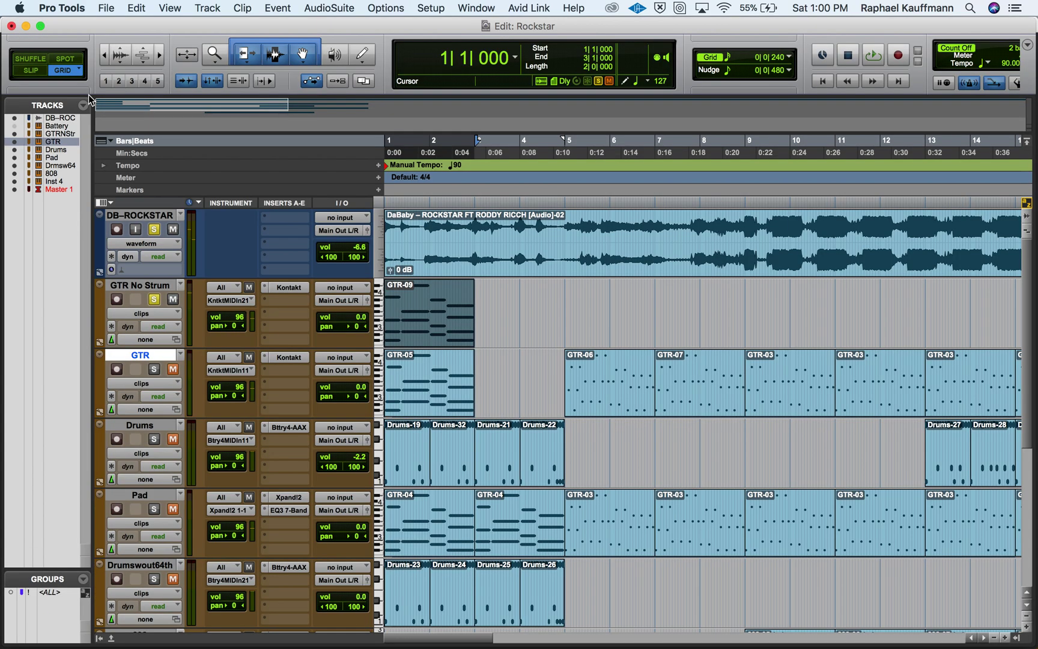
{"action": "double_click", "coordinate": [413, 329]}
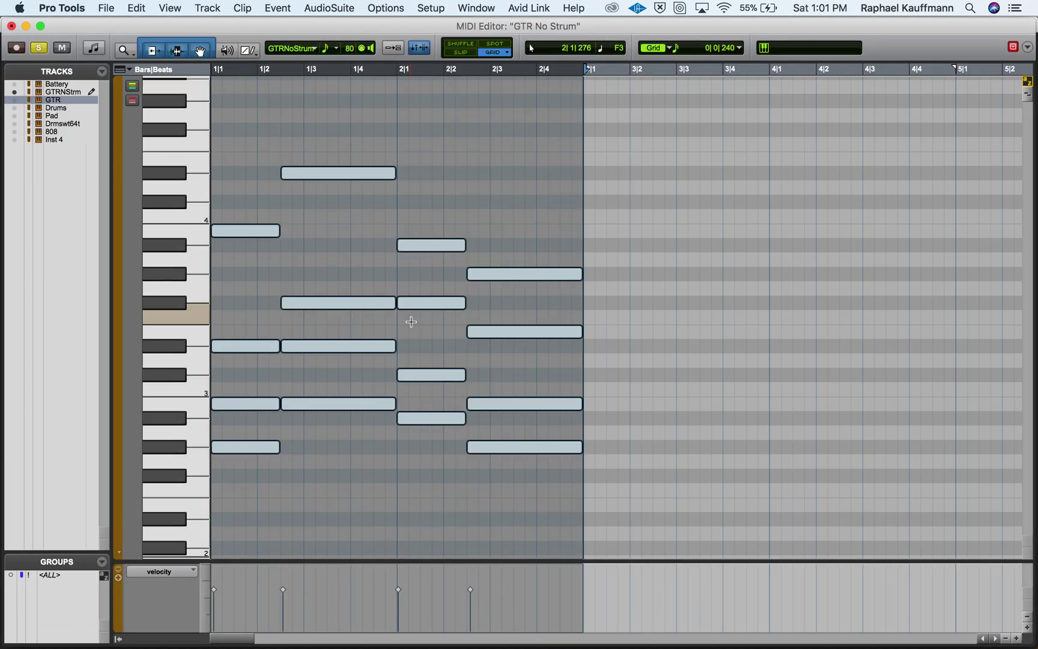
- Set the MIDI Editor grid to 0|0|060 and deselect all notes of the clip
{"action": "left_click", "coordinate": [679, 52]}
{"action": "left_click", "coordinate": [686, 72]}
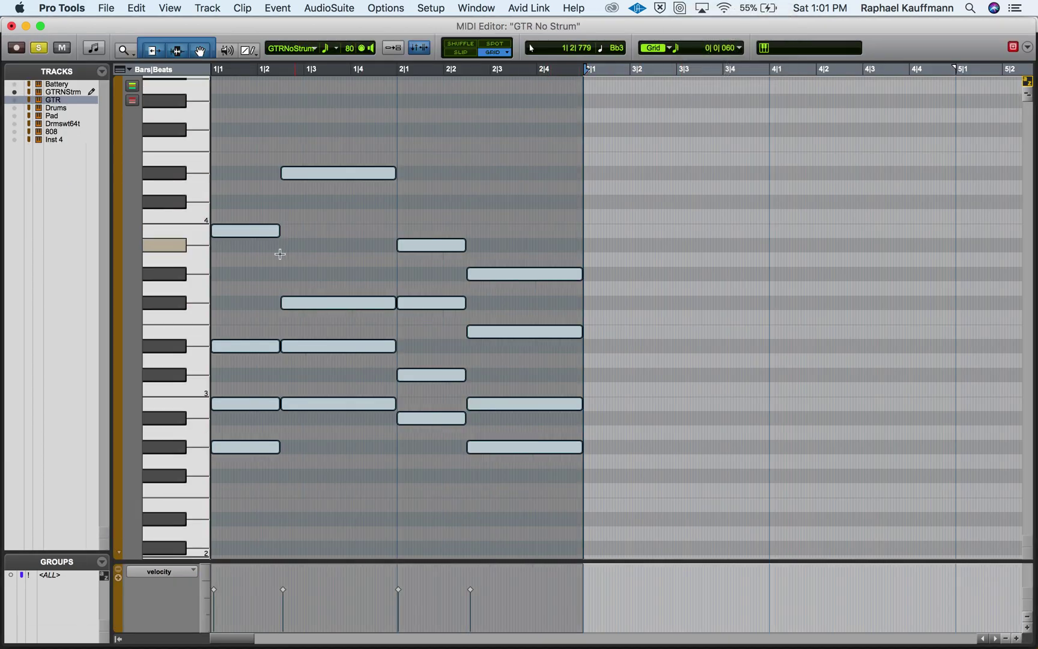
{"action": "left_click", "coordinate": [247, 256]}
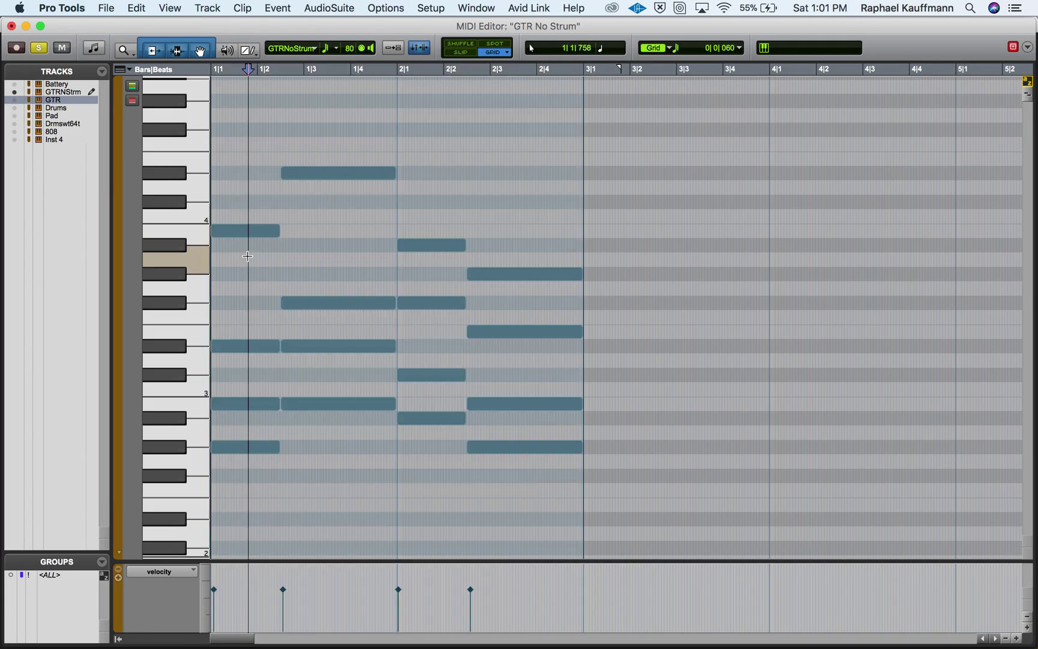
- Strum the first chord by trimming the starts of its upper three notes, from low to high, to 1|1|060, 1|1|120 and 1|1|180
{"action": "key", "text": "super+bracketright"}
{"action": "key", "text": "super+bracketright"}
{"action": "key", "text": "super+bracketright"}
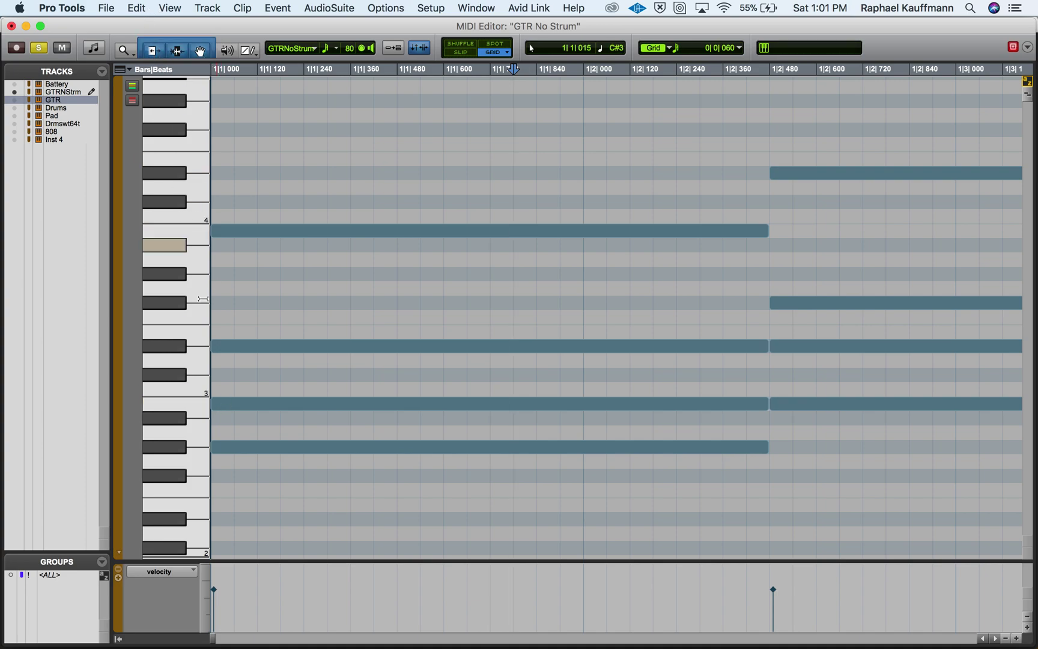
{"action": "left_click", "coordinate": [215, 404]}
{"action": "left_click_drag", "start_coordinate": [224, 405], "coordinate": [232, 405]}
{"action": "left_click", "coordinate": [214, 346]}
{"action": "left_click_drag", "start_coordinate": [214, 347], "coordinate": [253, 349]}
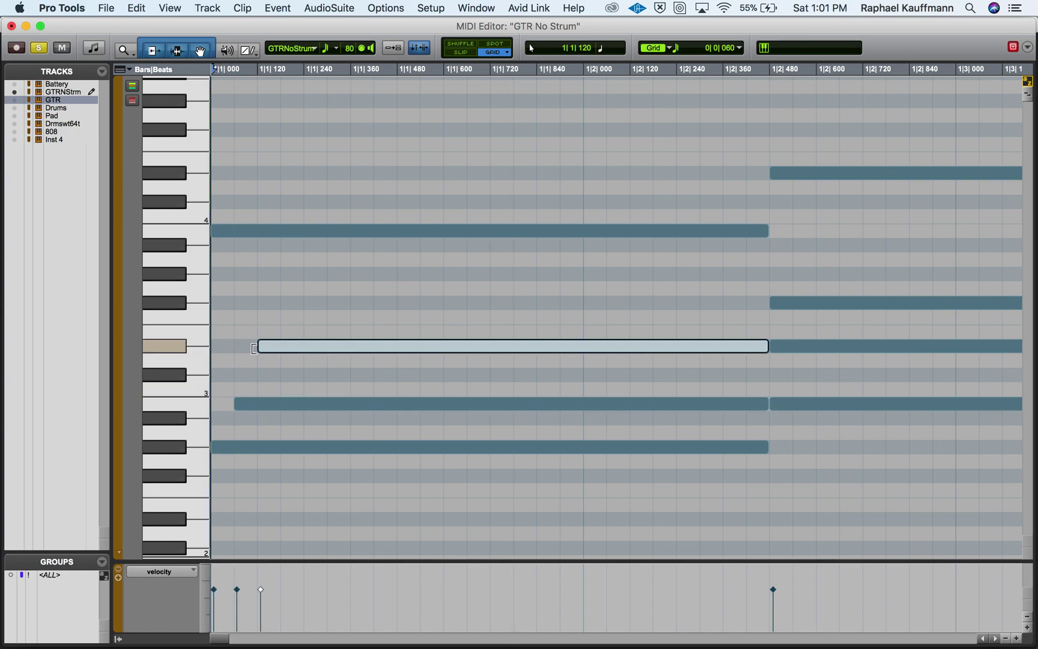
{"action": "left_click_drag", "start_coordinate": [220, 231], "coordinate": [279, 231]}
- Strum the second chord by trimming the starts of its upper three notes, from low to high, to 1|2|540, 1|2|600 and 1|2|660
{"action": "scroll", "coordinate": [331, 268], "scroll_direction": "right", "scroll_amount": 5}
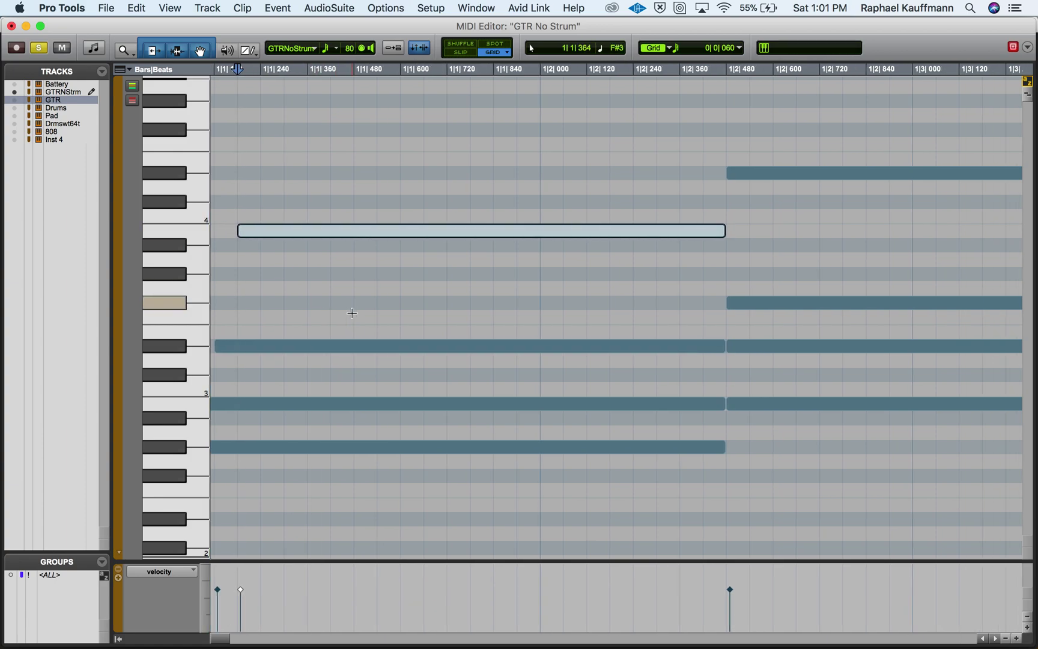
{"action": "scroll", "coordinate": [349, 312], "scroll_direction": "down", "scroll_amount": 3}
{"action": "left_click", "coordinate": [603, 254]}
{"action": "left_click_drag", "start_coordinate": [603, 255], "coordinate": [623, 255]}
{"action": "left_click", "coordinate": [628, 209]}
{"action": "left_click_drag", "start_coordinate": [627, 209], "coordinate": [647, 209]}
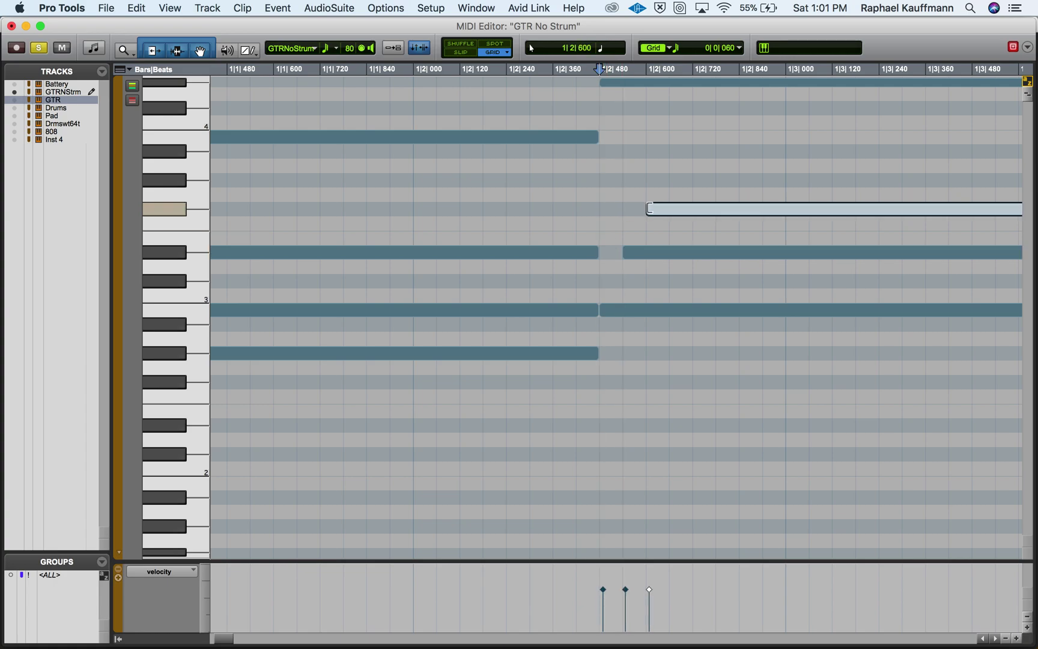
{"action": "left_click_drag", "start_coordinate": [609, 84], "coordinate": [639, 83]}
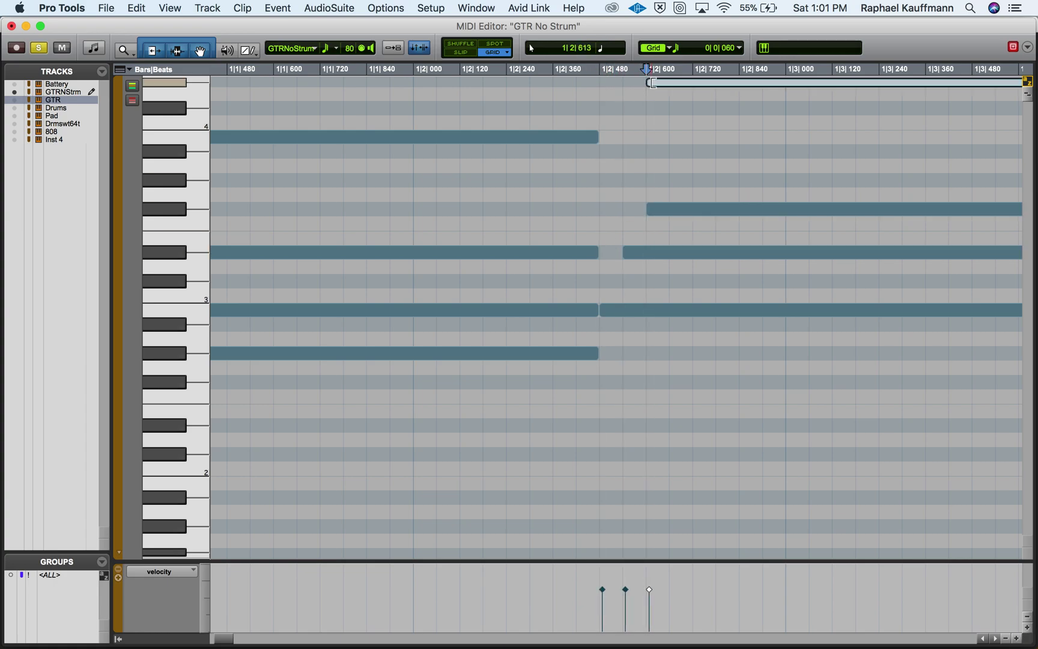
{"action": "scroll", "coordinate": [642, 181], "scroll_direction": "up", "scroll_amount": 5}
{"action": "scroll", "coordinate": [643, 180], "scroll_direction": "right", "scroll_amount": 3}
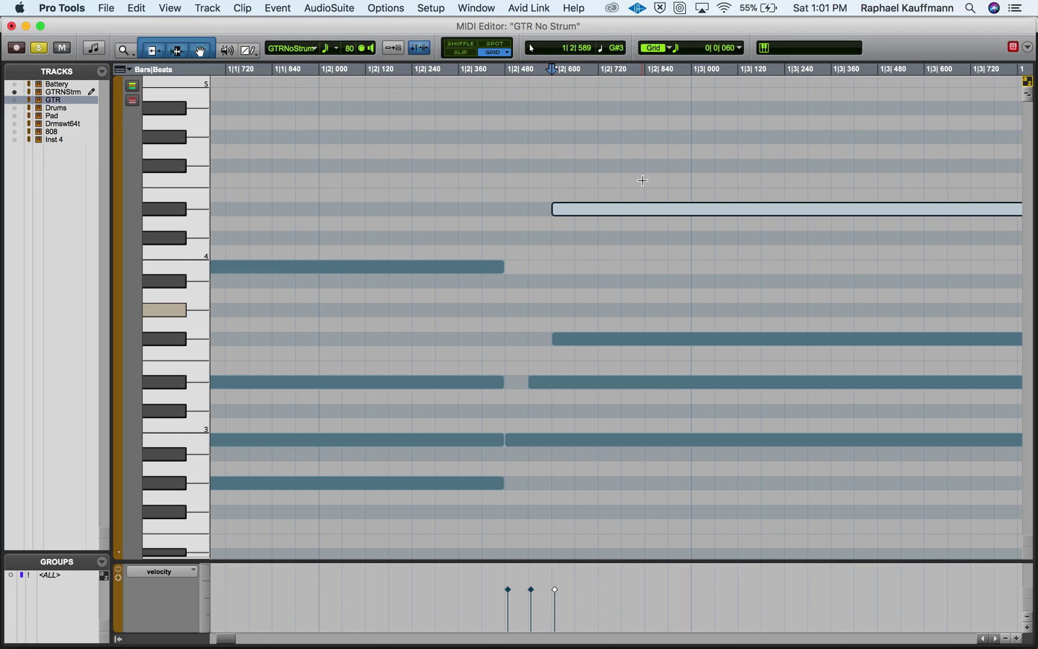
{"action": "left_click_drag", "start_coordinate": [571, 211], "coordinate": [574, 211]}
- Strum the third chord by trimming the starts of its upper three notes, from low to high, to 2|1|060, 2|1|120 and 2|1|180
{"action": "scroll", "coordinate": [572, 211], "scroll_direction": "right", "scroll_amount": 10}
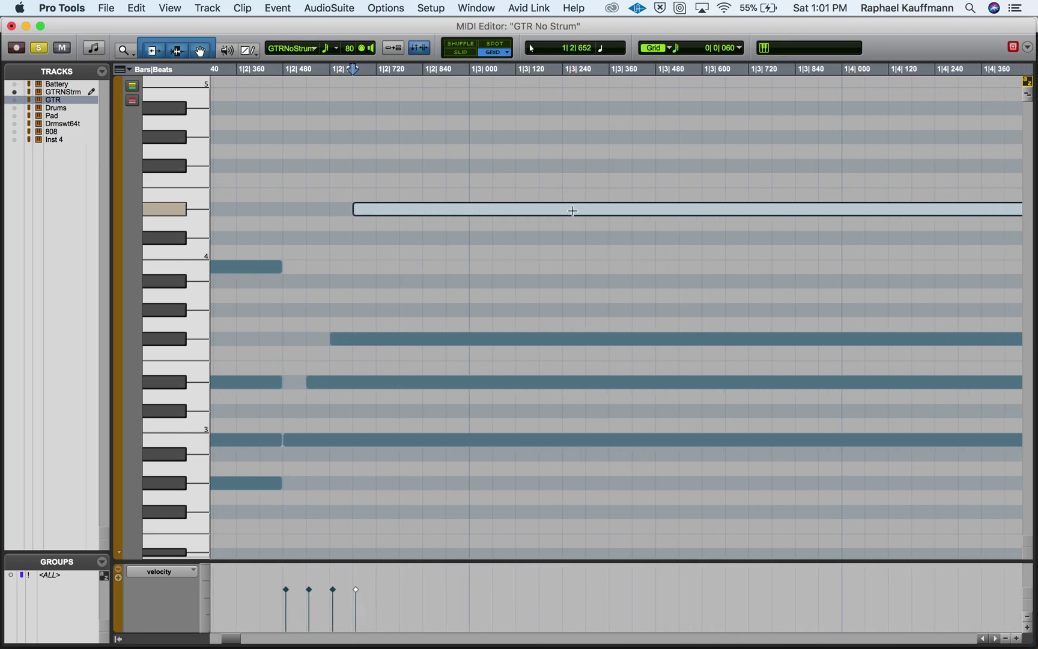
{"action": "scroll", "coordinate": [573, 210], "scroll_direction": "down", "scroll_amount": 3}
{"action": "scroll", "coordinate": [573, 211], "scroll_direction": "up", "scroll_amount": 6}
{"action": "scroll", "coordinate": [573, 211], "scroll_direction": "down", "scroll_amount": 7}
{"action": "scroll", "coordinate": [573, 210], "scroll_direction": "right", "scroll_amount": 1}
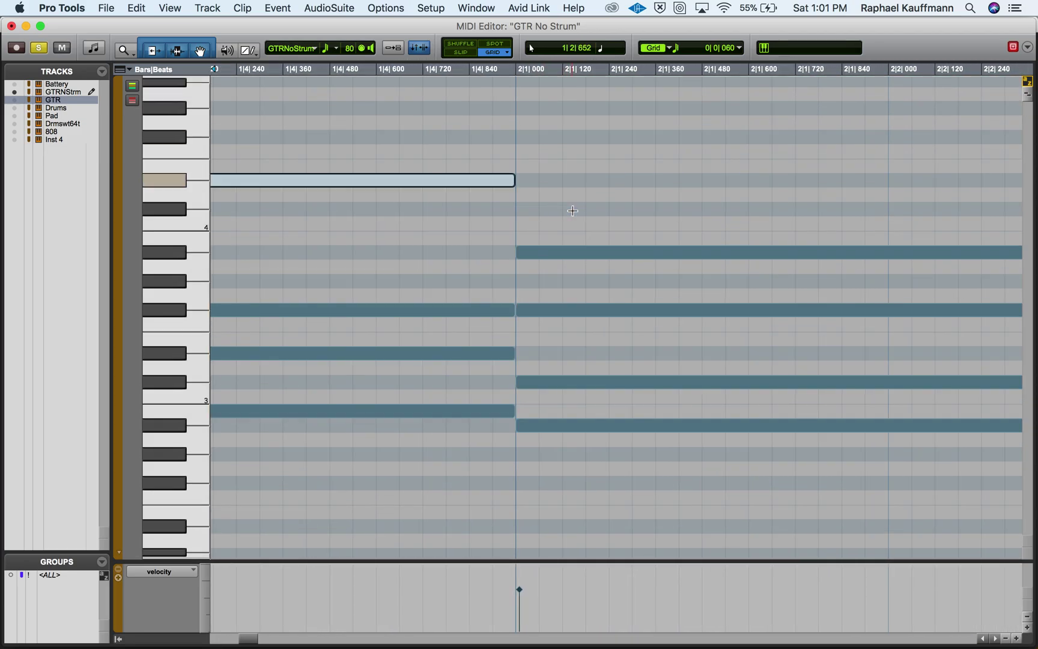
{"action": "left_click_drag", "start_coordinate": [521, 382], "coordinate": [540, 383]}
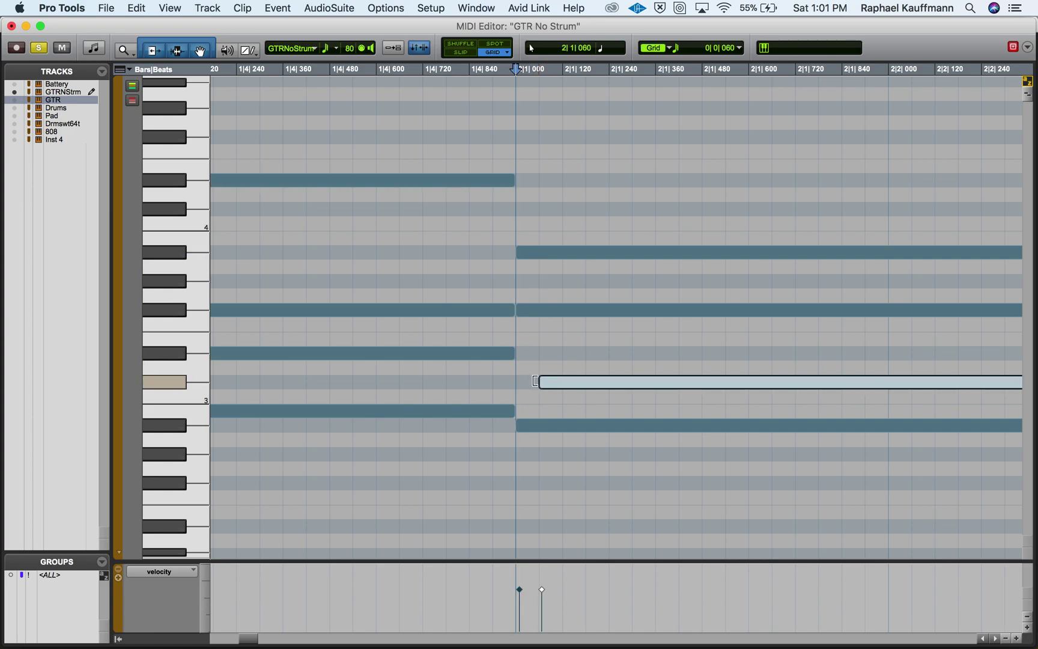
{"action": "left_click_drag", "start_coordinate": [519, 310], "coordinate": [563, 312]}
{"action": "left_click_drag", "start_coordinate": [519, 251], "coordinate": [586, 252]}
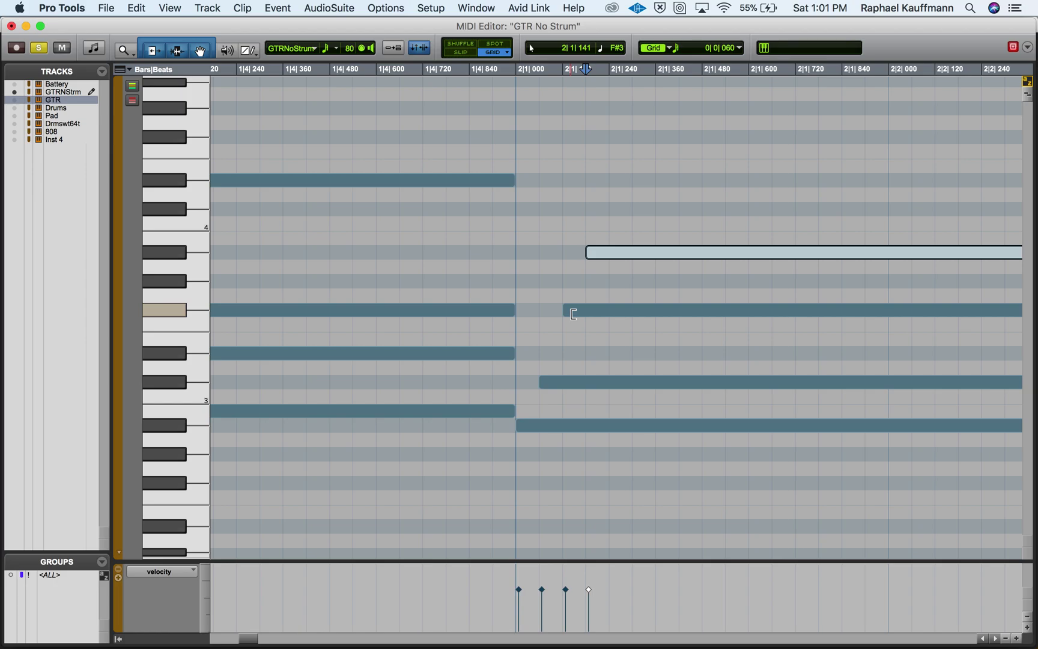
- Strum the fourth chord by trimming the starts of its upper three notes, from low to high, to 2|2|540, 2|2|600 and 2|2|660
{"action": "scroll", "coordinate": [573, 314], "scroll_direction": "left", "scroll_amount": 10}
{"action": "key", "text": "super+bracketleft"}
{"action": "key", "text": "space"}
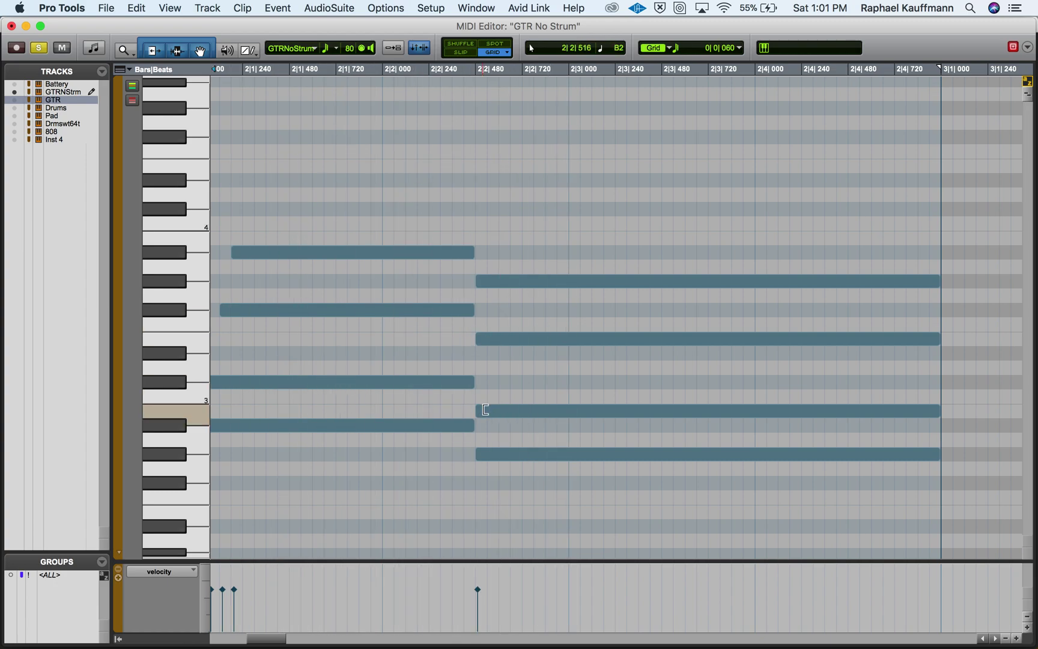
{"action": "left_click_drag", "start_coordinate": [480, 411], "coordinate": [487, 411]}
{"action": "left_click_drag", "start_coordinate": [478, 338], "coordinate": [498, 339]}
{"action": "left_click_drag", "start_coordinate": [483, 284], "coordinate": [504, 283]}
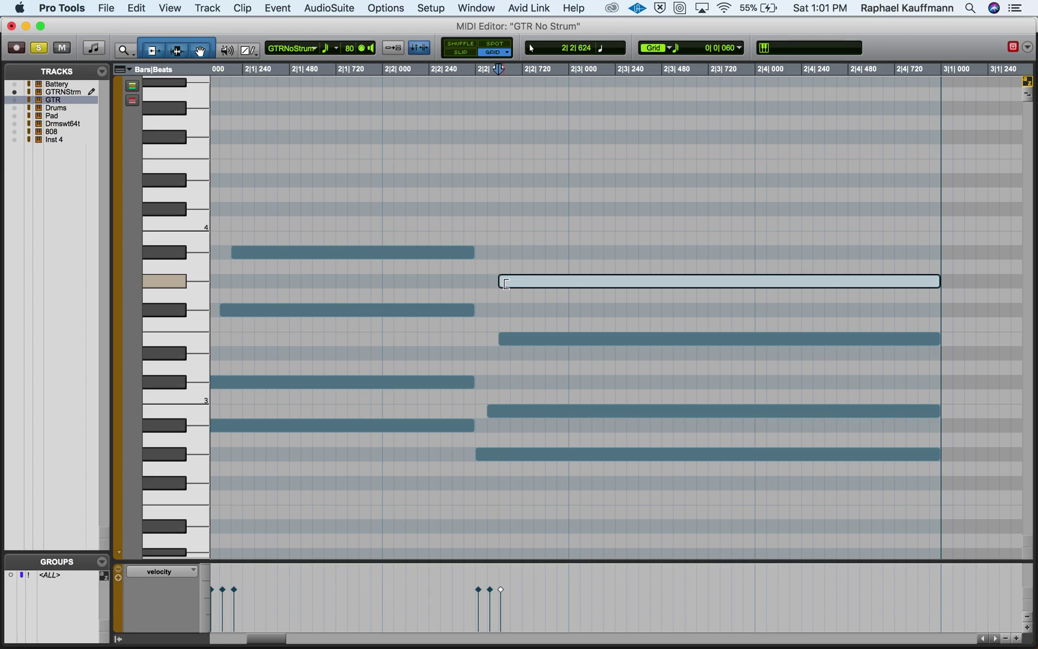
{"action": "left_click", "coordinate": [512, 283]}
- Play the strummed guitar chords from the start, closing and reopening the GTR-09 clip's MIDI Editor
{"action": "key", "text": "Return"}
{"action": "key", "text": "space"}
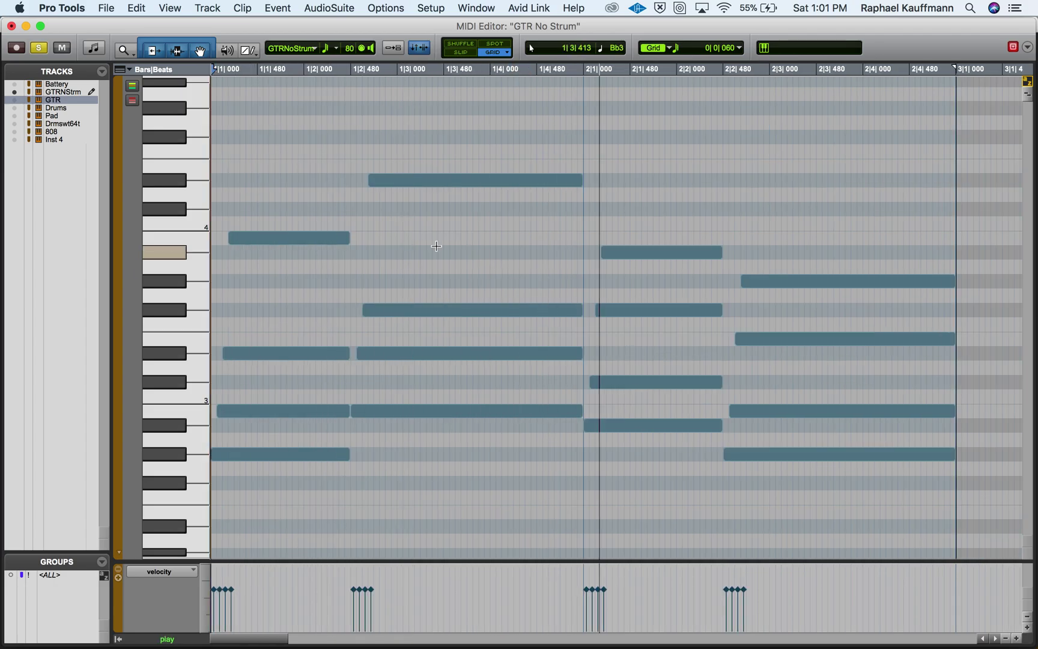
{"action": "left_click", "coordinate": [10, 26]}
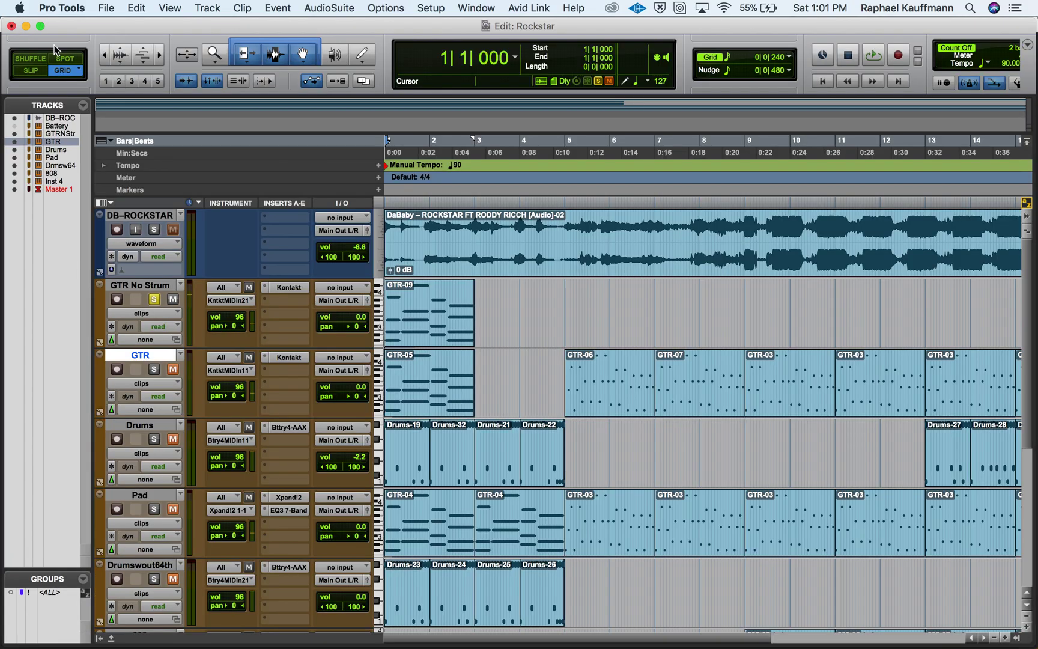
{"action": "double_click", "coordinate": [421, 334]}
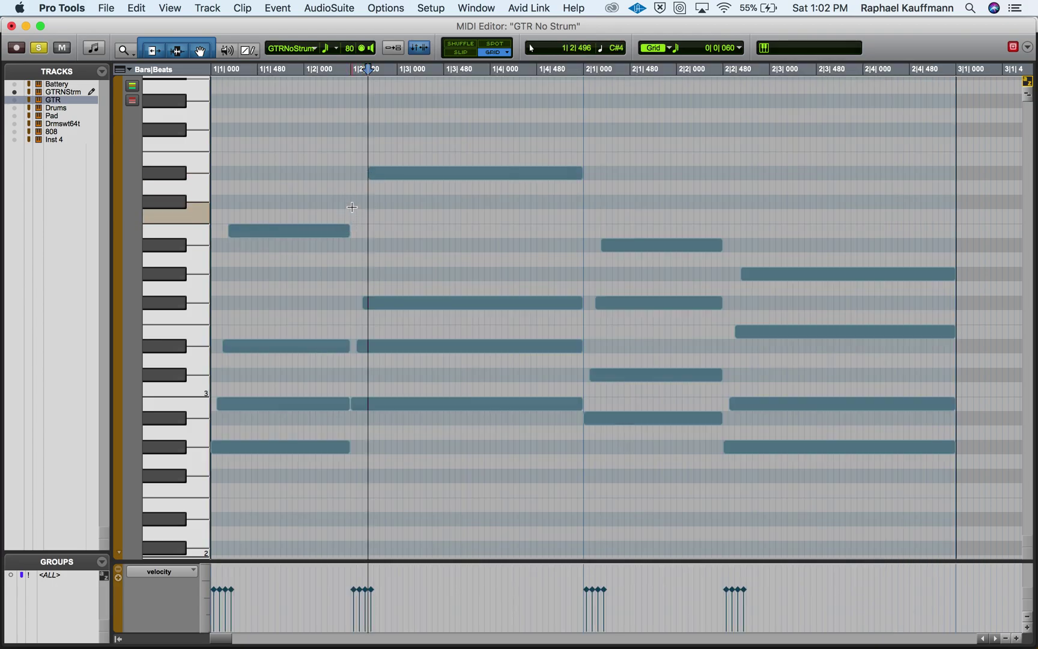
{"action": "key", "text": "space"}
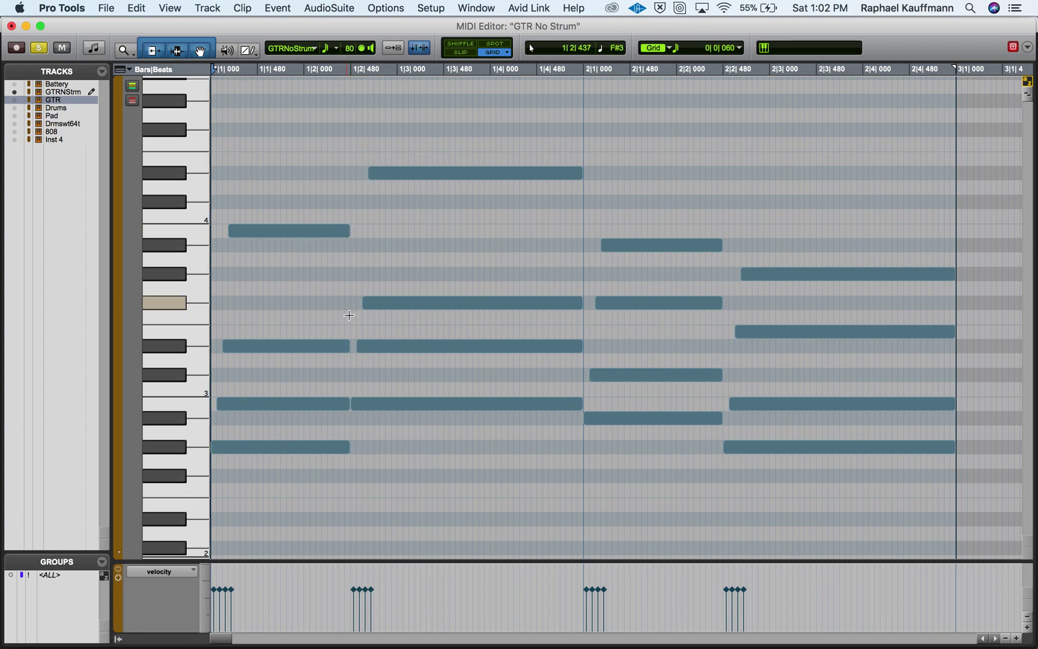
- Extend the ends of the first chord's upper two notes to 1|2|540 and 1|2|600, from low to high
{"action": "key", "text": "super+bracketright"}
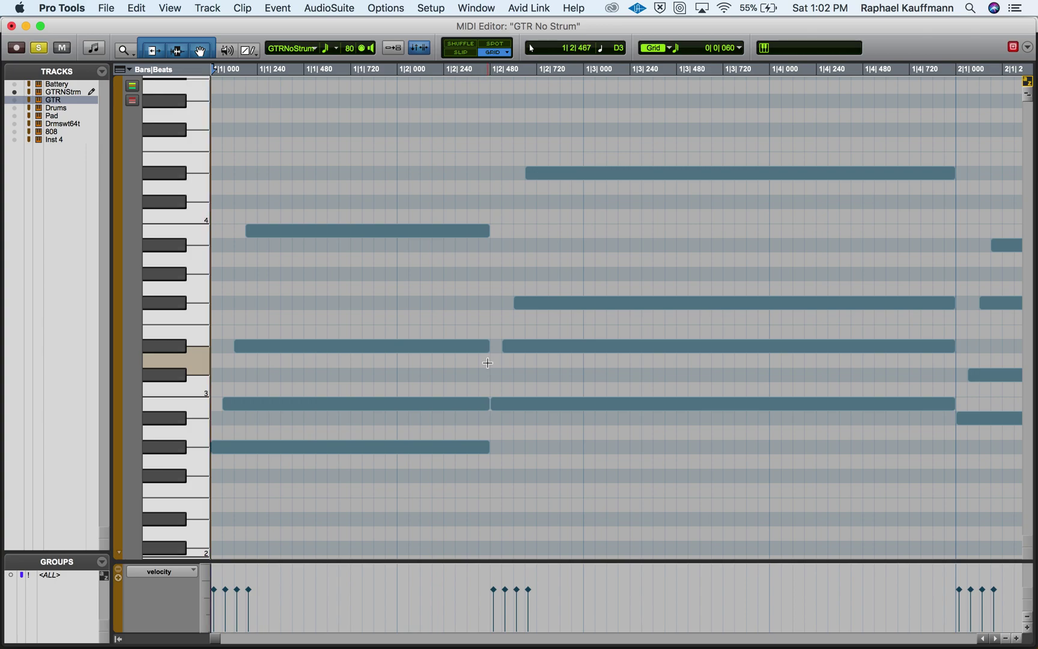
{"action": "left_click_drag", "start_coordinate": [483, 349], "coordinate": [499, 349]}
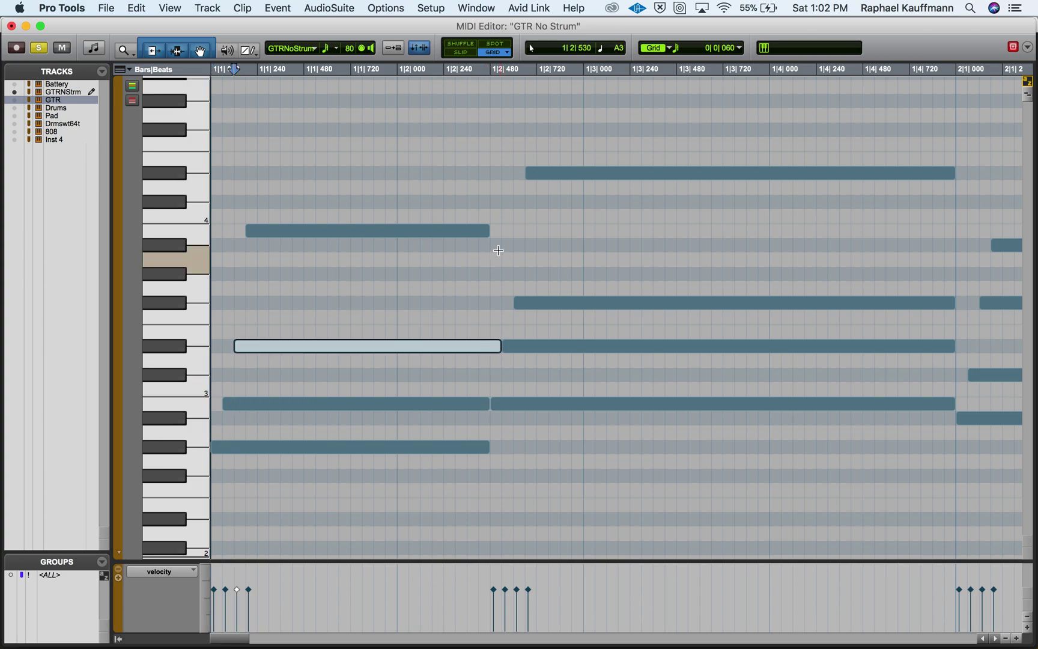
{"action": "left_click_drag", "start_coordinate": [487, 232], "coordinate": [513, 232]}
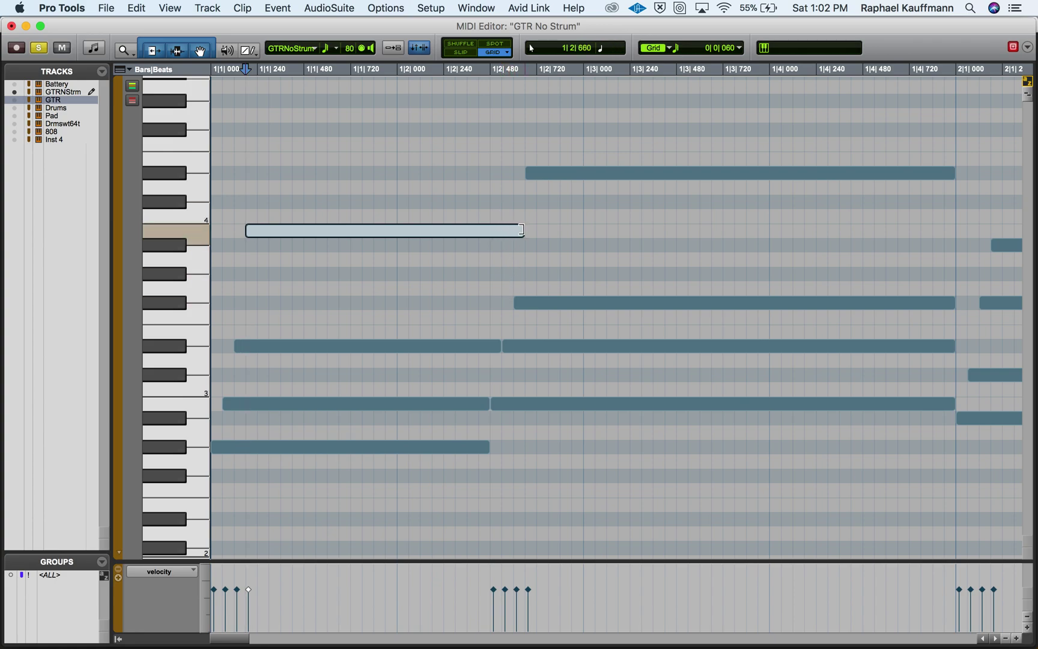
- Extend the ends of the second chord's upper three notes, from low to high, to 2|1|060, 2|1|120 and 2|1|180
{"action": "scroll", "coordinate": [547, 278], "scroll_direction": "right", "scroll_amount": 10}
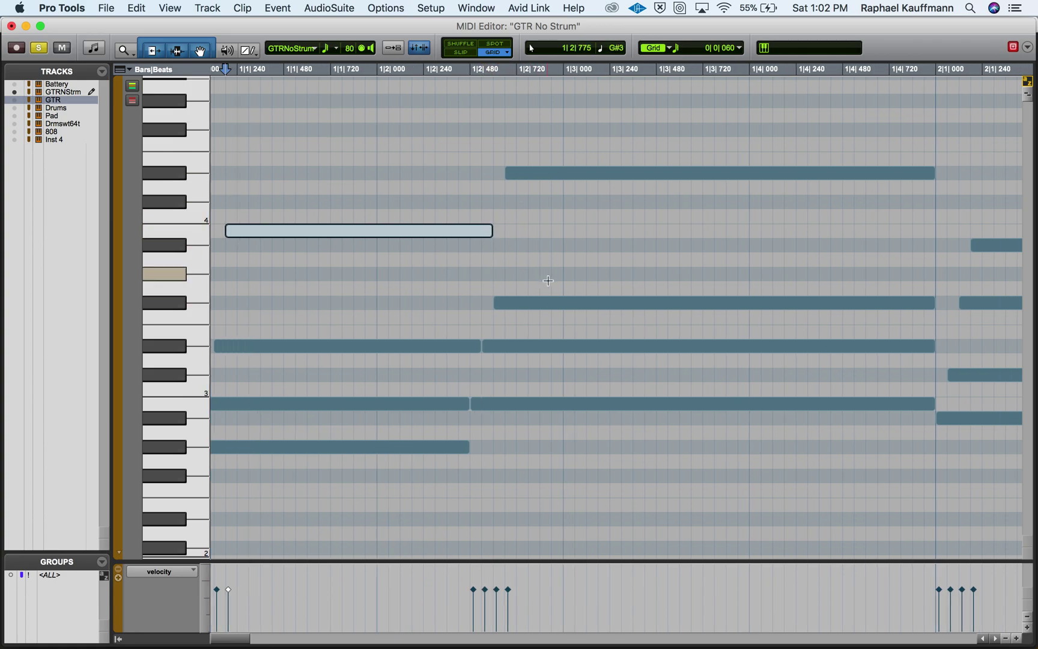
{"action": "scroll", "coordinate": [547, 278], "scroll_direction": "down", "scroll_amount": 2}
{"action": "scroll", "coordinate": [548, 280], "scroll_direction": "up", "scroll_amount": 10}
{"action": "scroll", "coordinate": [548, 280], "scroll_direction": "right", "scroll_amount": 3}
{"action": "scroll", "coordinate": [548, 281], "scroll_direction": "down", "scroll_amount": 4}
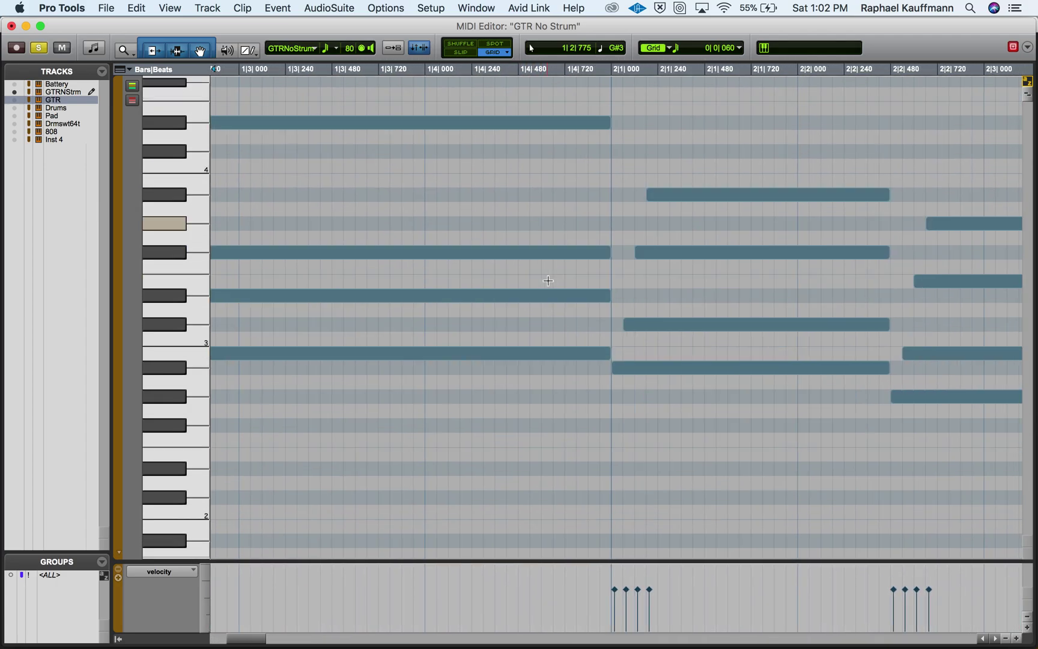
{"action": "left_click_drag", "start_coordinate": [608, 294], "coordinate": [622, 294]}
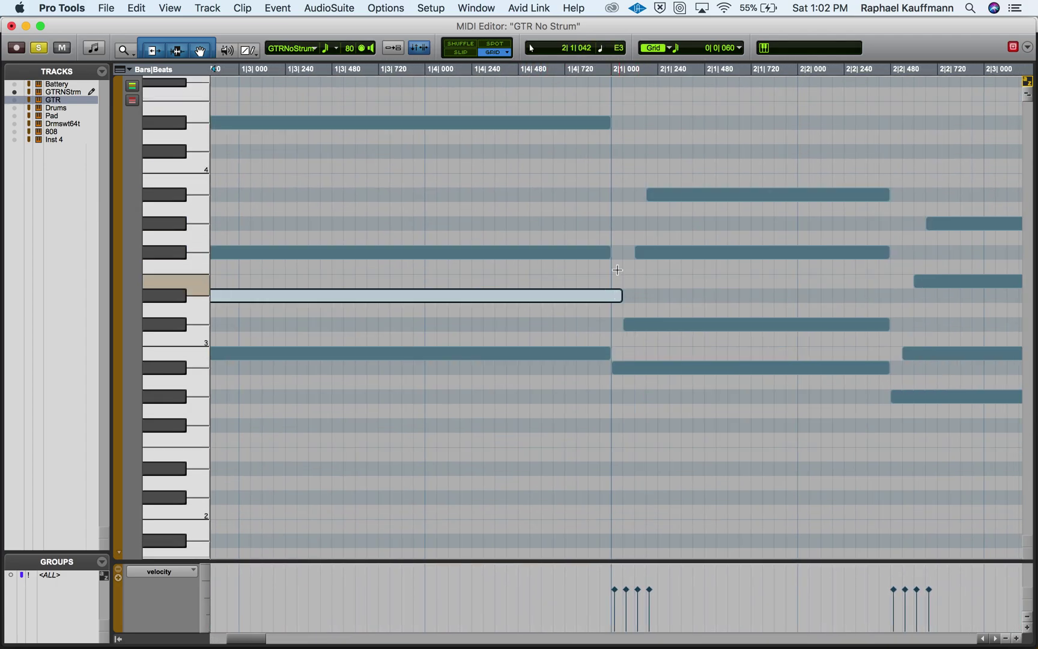
{"action": "left_click_drag", "start_coordinate": [608, 253], "coordinate": [623, 255]}
{"action": "left_click_drag", "start_coordinate": [609, 123], "coordinate": [636, 122]}
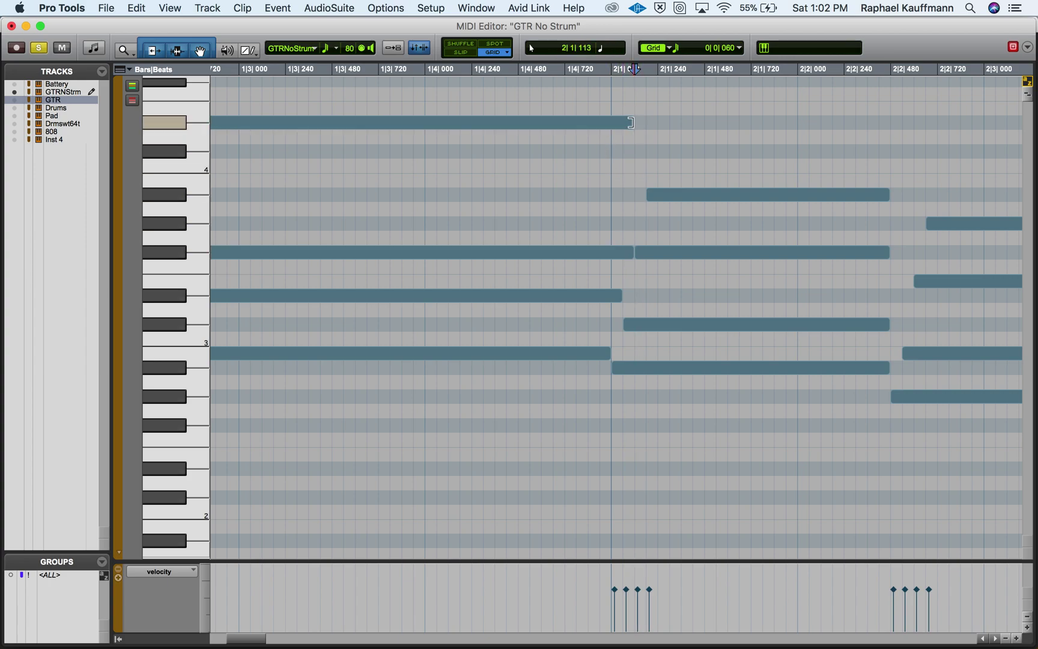
{"action": "left_click", "coordinate": [634, 122]}
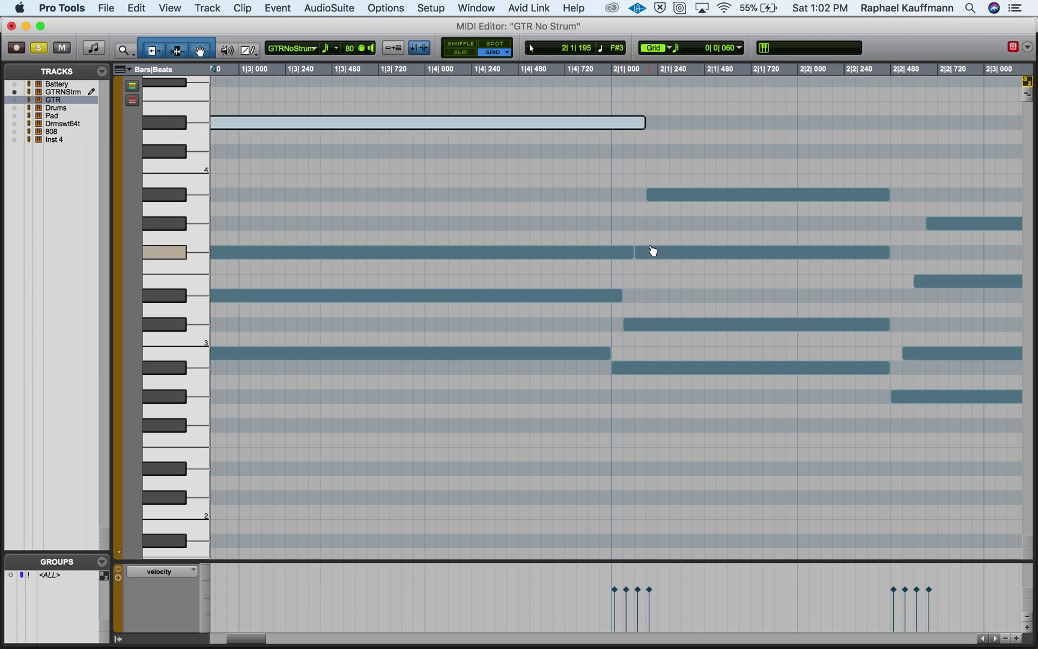
- Extend the ends of the third chord's upper three notes, from low to high, to 2|2|540, 2|2|600 and 2|2|660
{"action": "scroll", "coordinate": [654, 251], "scroll_direction": "right", "scroll_amount": 5}
{"action": "scroll", "coordinate": [654, 251], "scroll_direction": "up", "scroll_amount": 4}
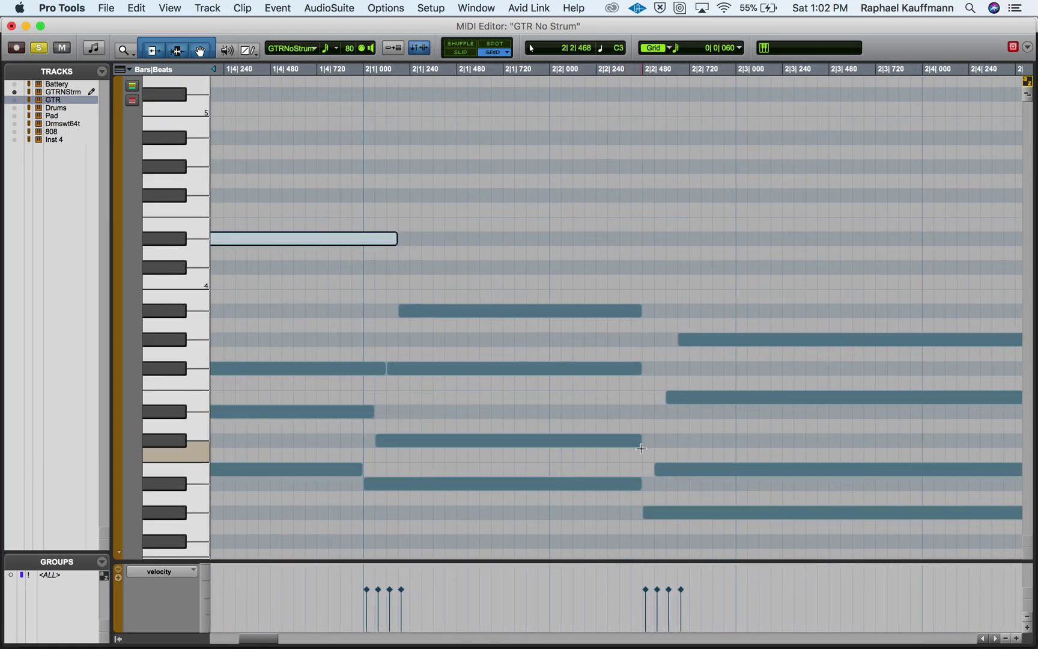
{"action": "left_click", "coordinate": [640, 440]}
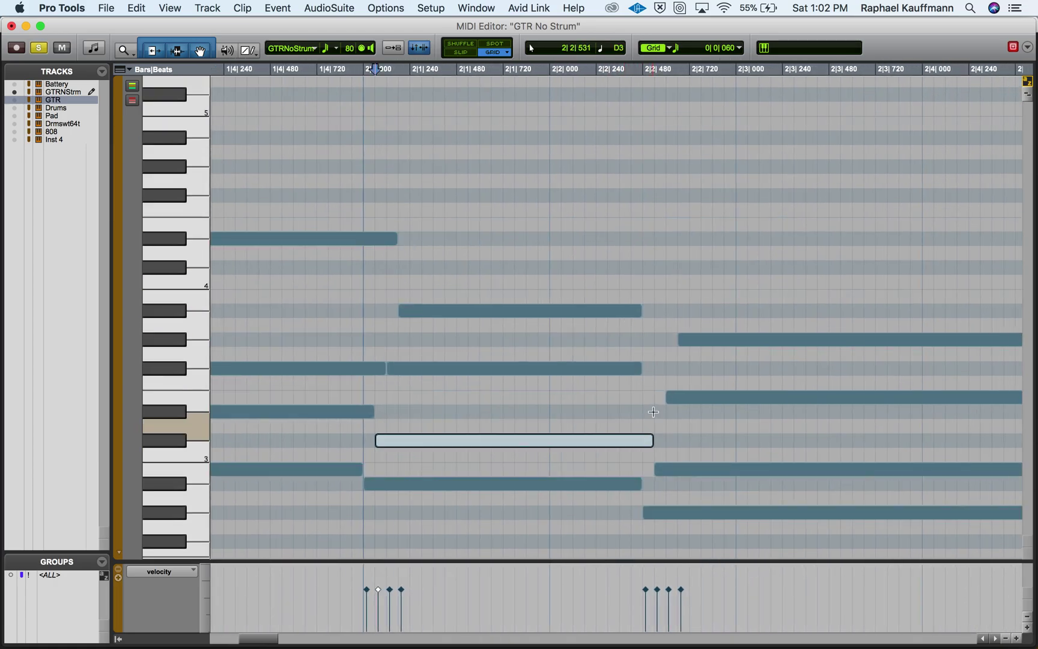
{"action": "left_click_drag", "start_coordinate": [641, 368], "coordinate": [655, 368]}
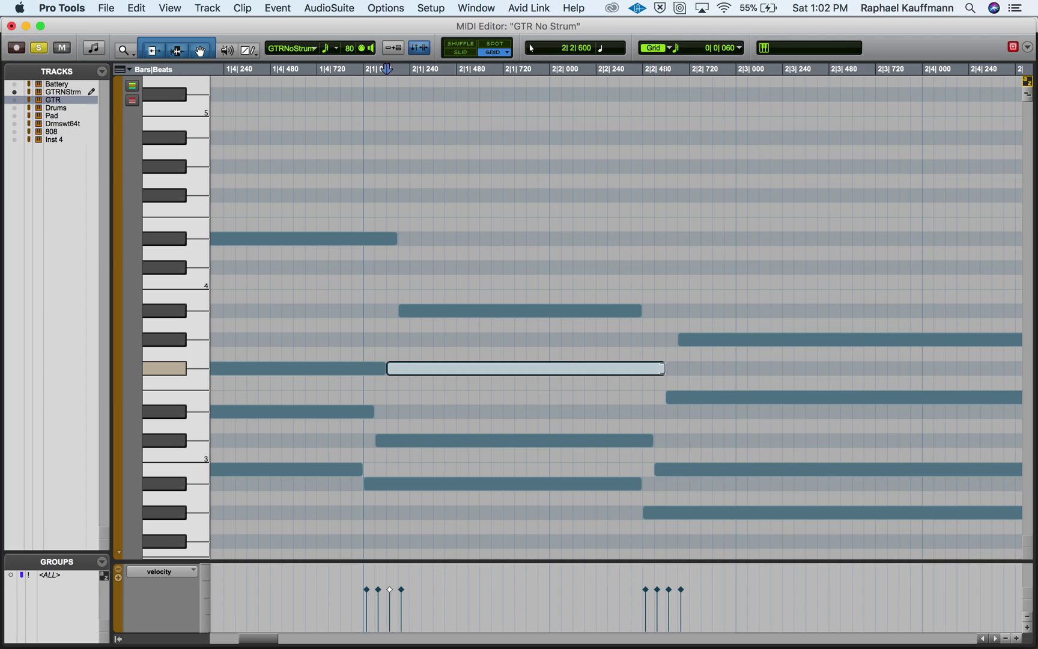
{"action": "left_click_drag", "start_coordinate": [641, 310], "coordinate": [668, 310]}
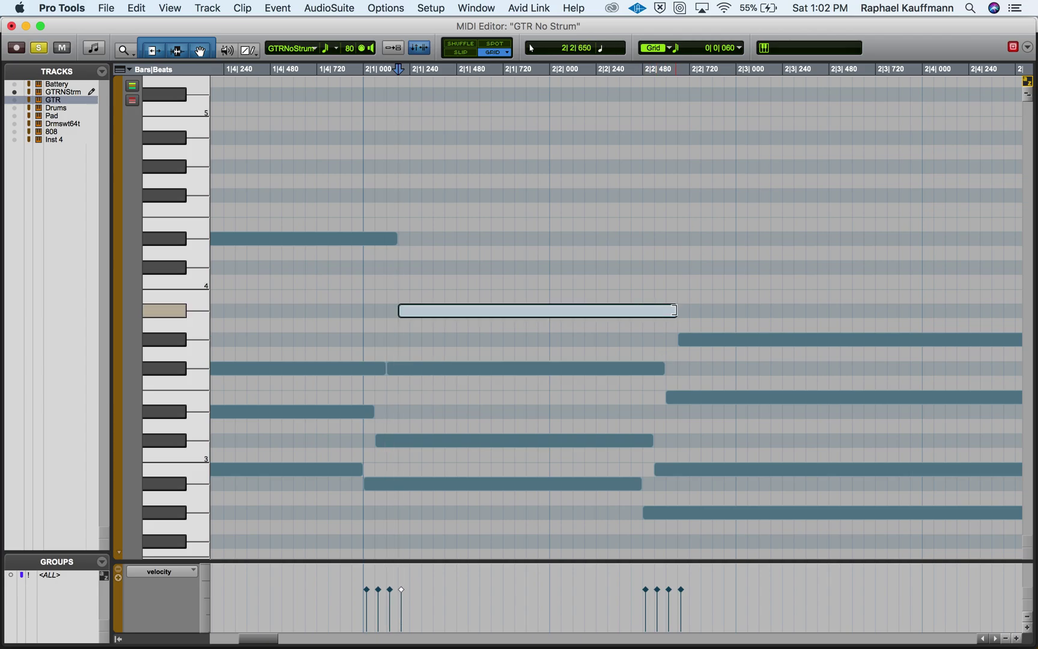
- Play the overlapping strummed chords from the start and close the MIDI Editor
{"action": "scroll", "coordinate": [674, 310], "scroll_direction": "right", "scroll_amount": 10}
{"action": "scroll", "coordinate": [674, 310], "scroll_direction": "down", "scroll_amount": 2}
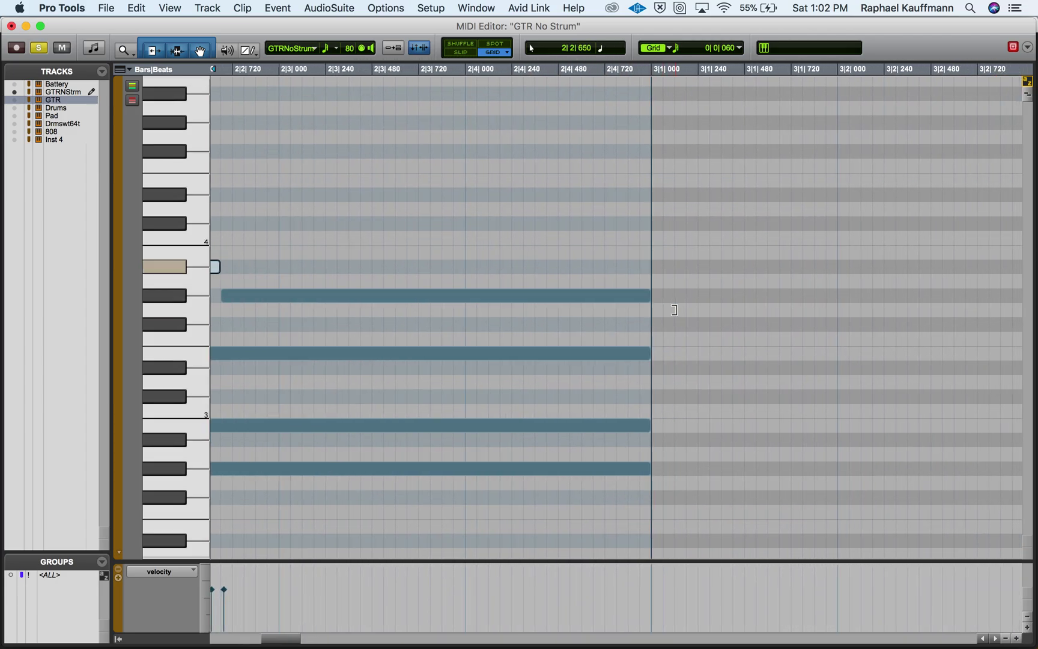
{"action": "key", "text": "Return"}
{"action": "key", "text": "super+bracketleft"}
{"action": "key", "text": "space"}
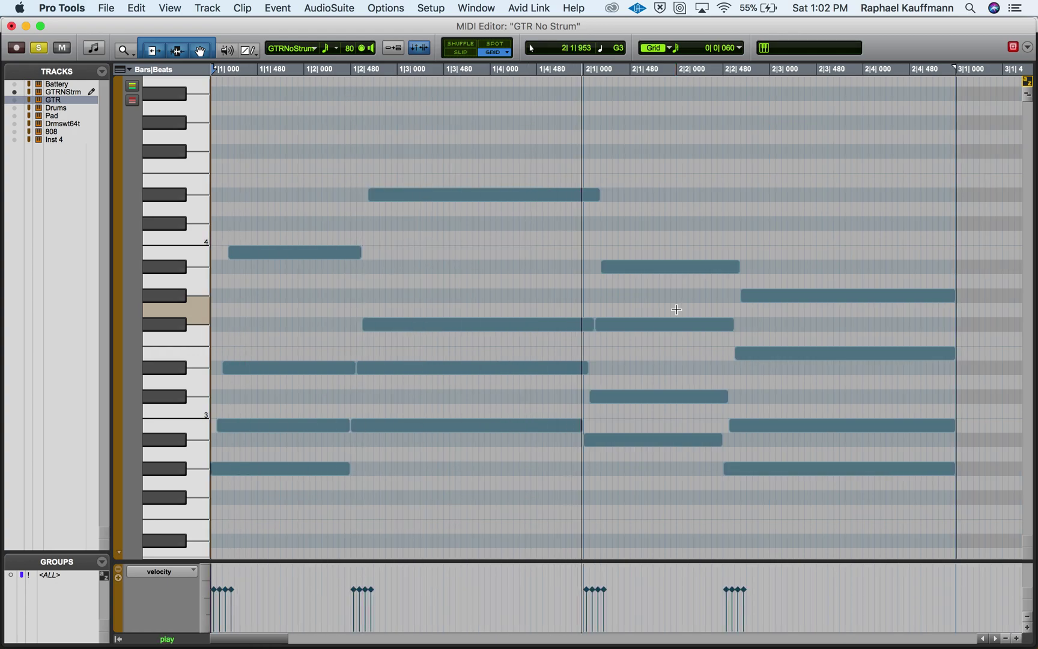
{"action": "key", "text": "space"}
{"action": "left_click", "coordinate": [11, 25]}
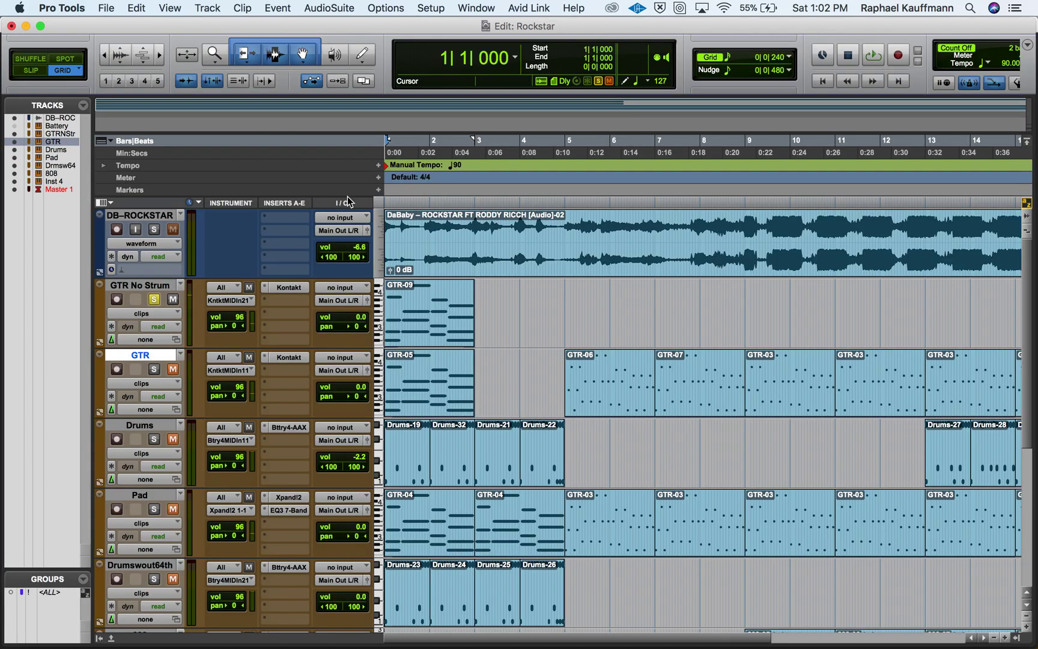
- Unsolo and mute the GTR No Strum track and hide it from the Edit window
{"action": "left_click", "coordinate": [154, 299]}
{"action": "left_click", "coordinate": [158, 286]}
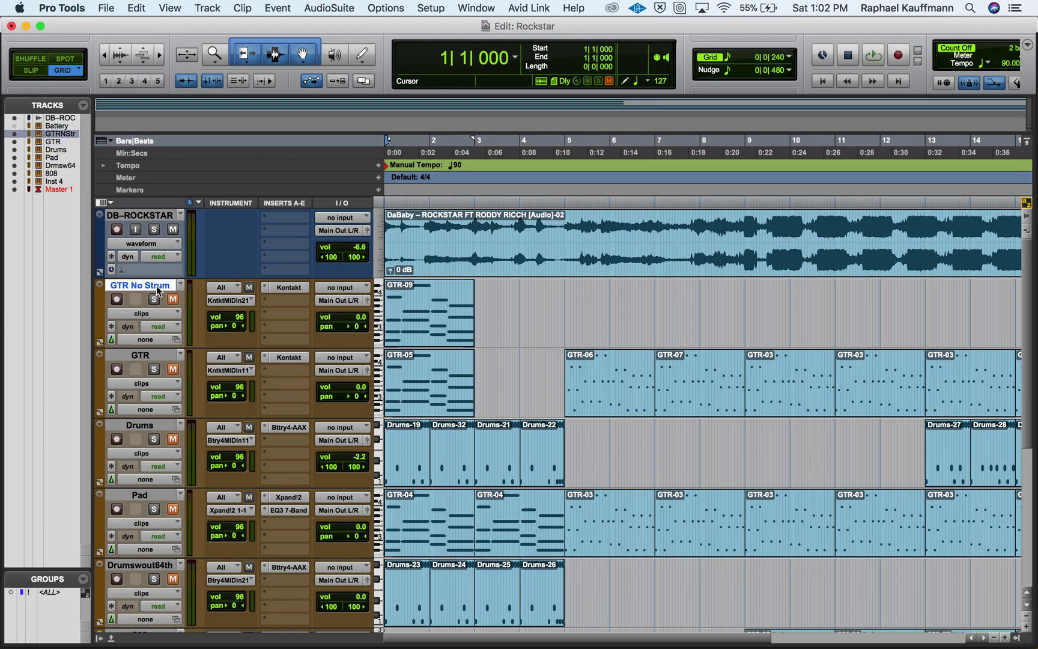
{"action": "left_click", "coordinate": [15, 134]}
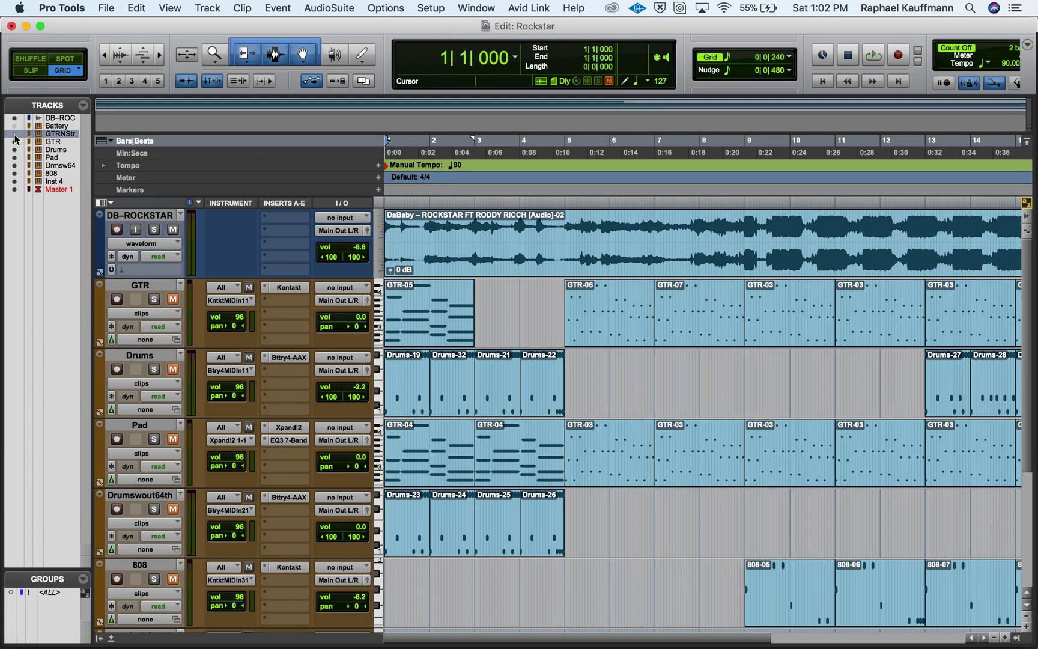
- Unmute and solo the GTR track and play its GTR-05 clip from bar 1
{"action": "left_click", "coordinate": [434, 335]}
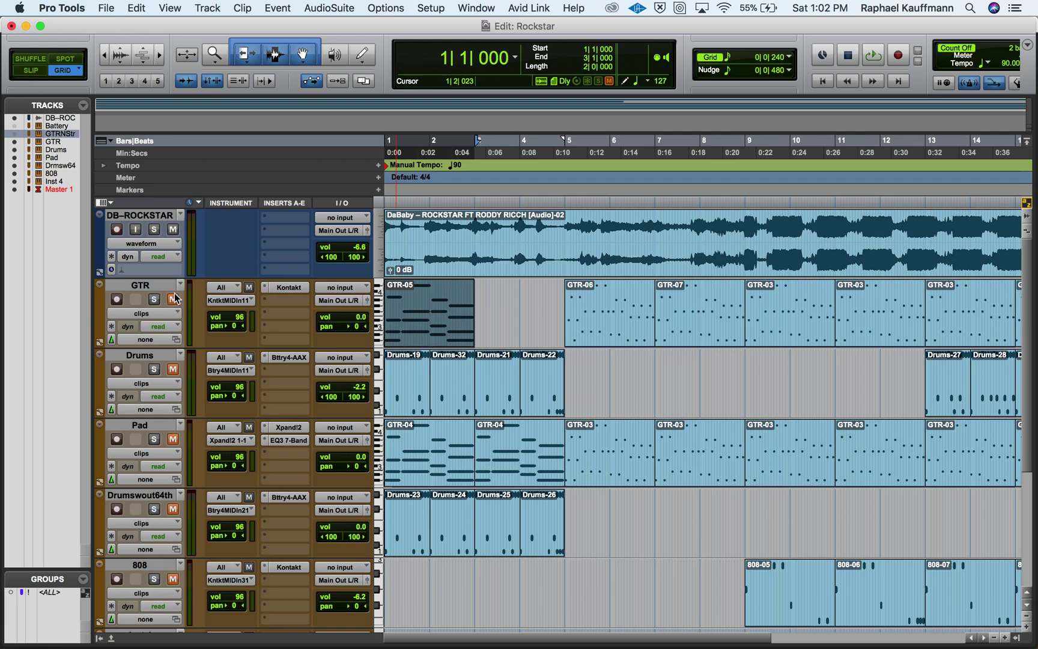
{"action": "key", "text": "space"}
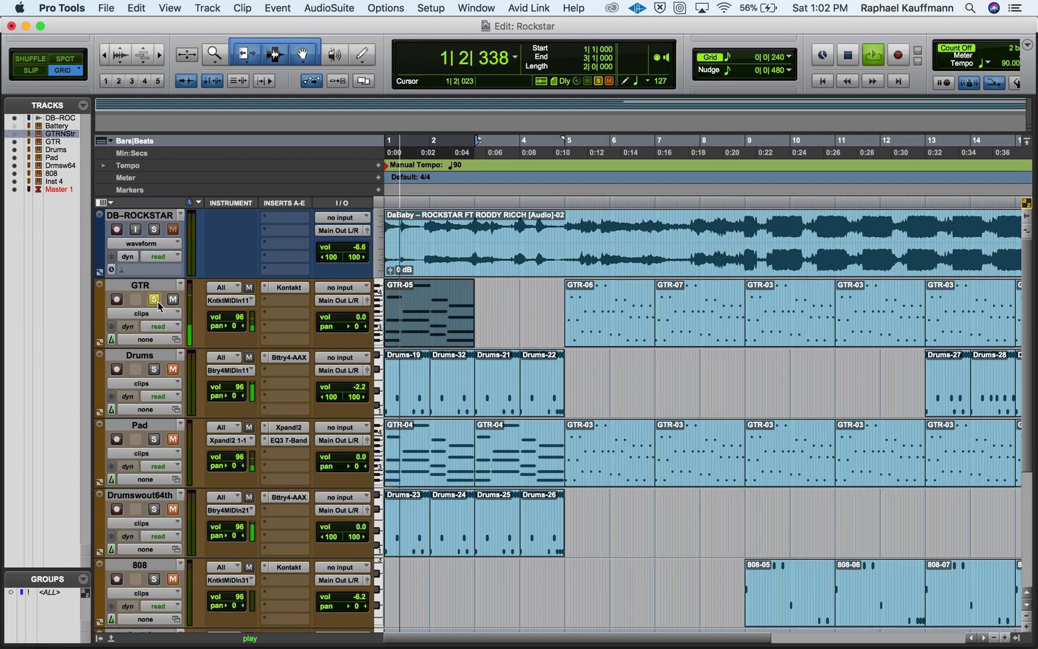
{"action": "key", "text": "space"}
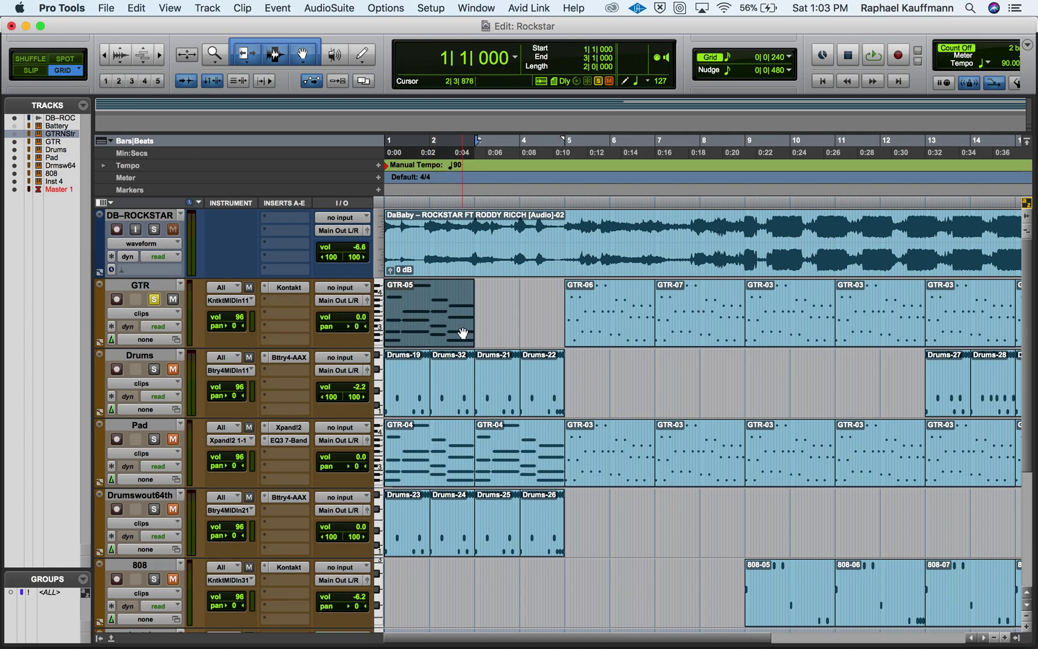
- Duplicate the GTR-05 clip to bar 3 on the GTR track and select both copies
{"action": "left_click", "coordinate": [507, 325]}
{"action": "left_click", "coordinate": [440, 324]}
{"action": "key", "text": "super+d"}
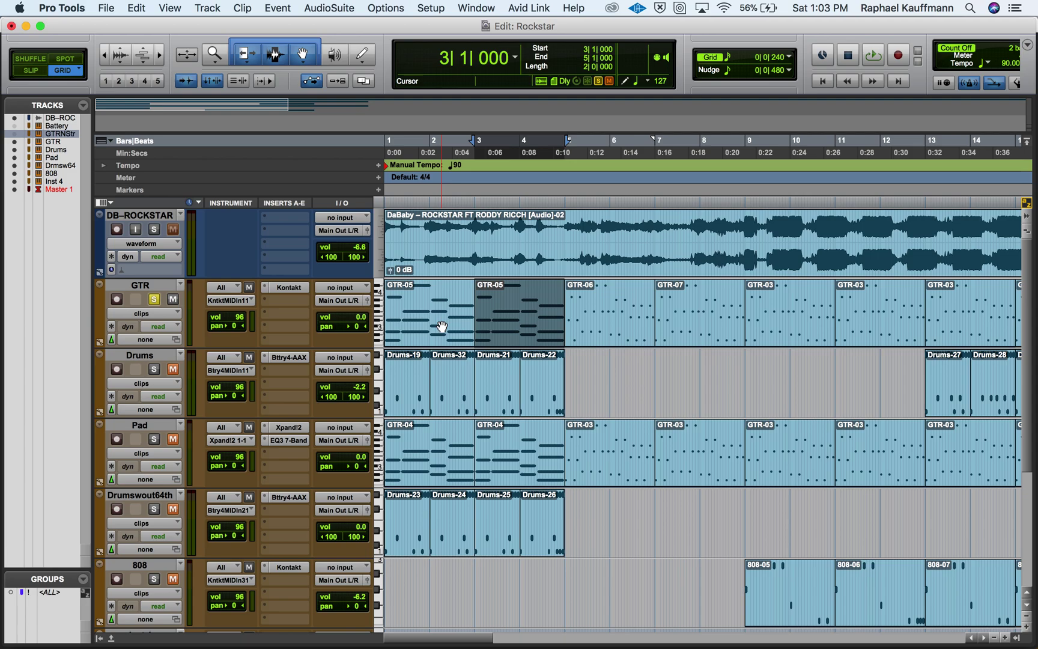
{"action": "left_click", "coordinate": [424, 320], "text": "shift"}
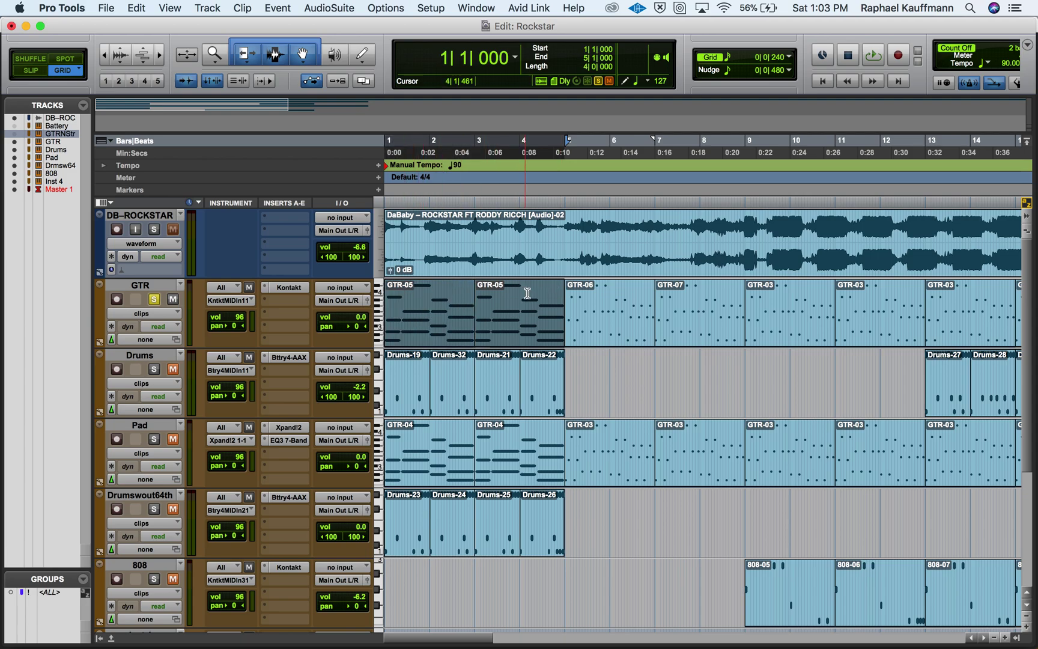
- Open the GTR-06 clip in the MIDI Editor, select its first note and set the grid to 1/16 note
{"action": "left_click", "coordinate": [621, 329]}
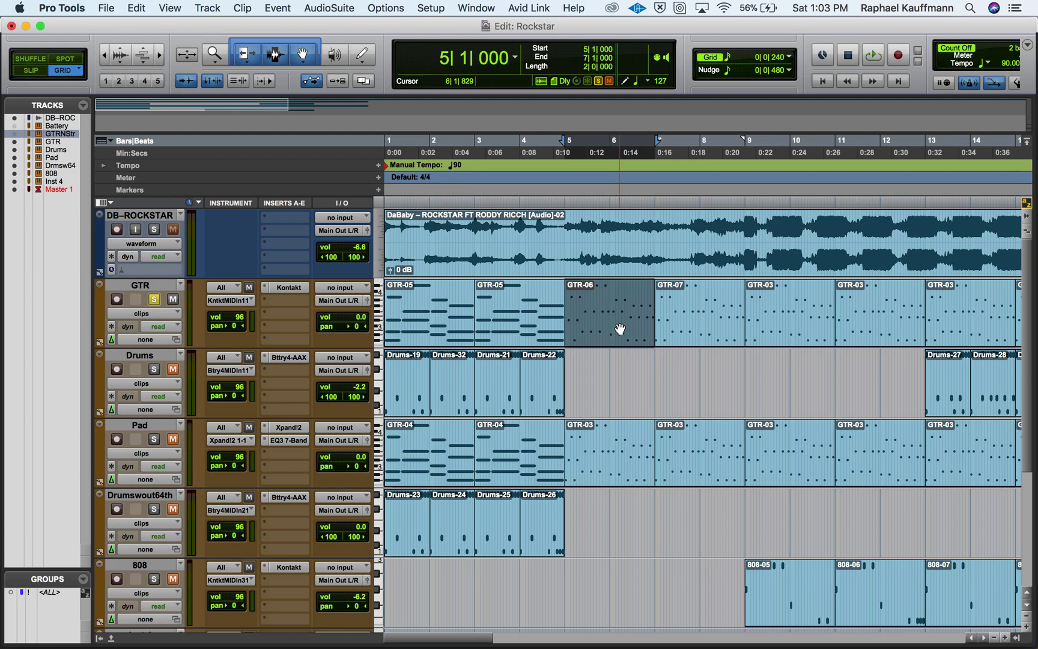
{"action": "double_click", "coordinate": [620, 329]}
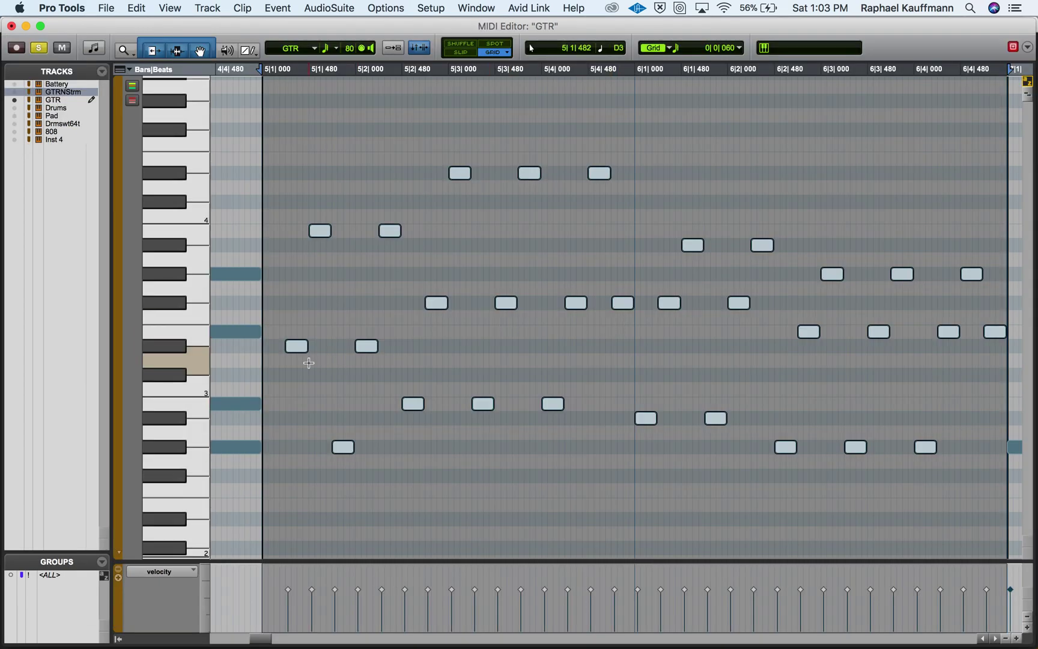
{"action": "left_click", "coordinate": [276, 420]}
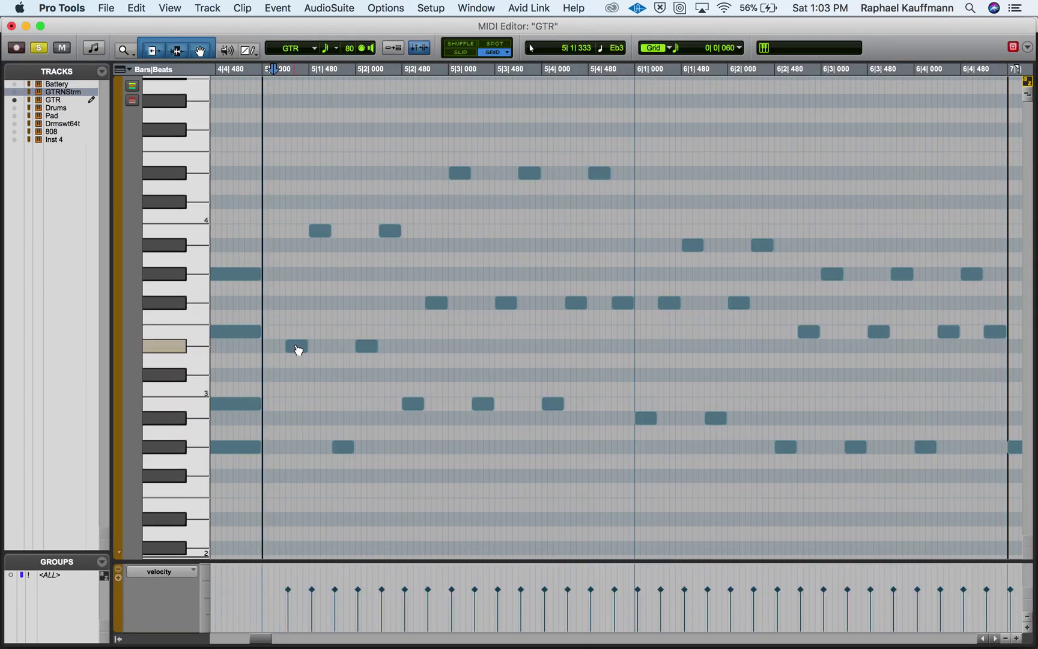
{"action": "left_click", "coordinate": [268, 447]}
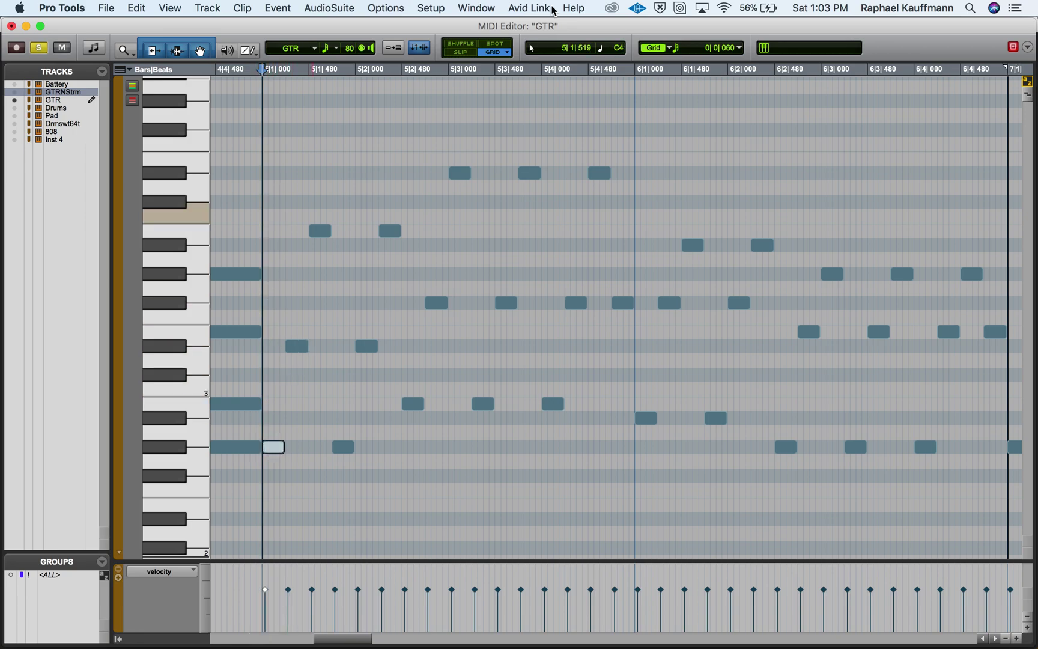
{"action": "left_click", "coordinate": [679, 45]}
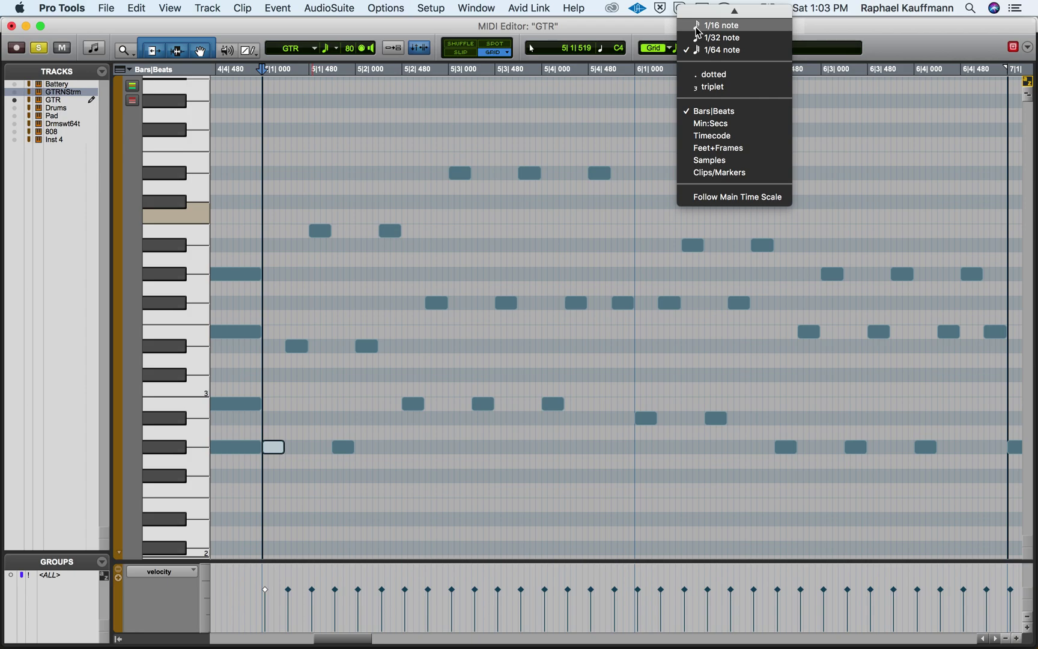
{"action": "left_click", "coordinate": [695, 24]}
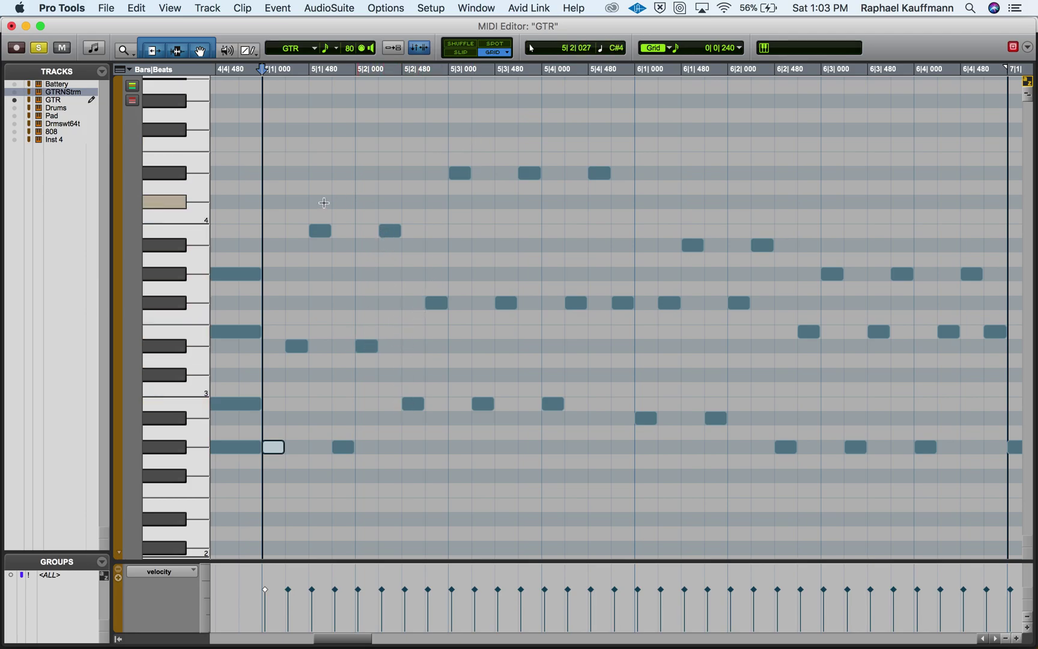
- Play the picked guitar pattern from the start of bar 5 and select its first note
{"action": "key", "text": "r"}
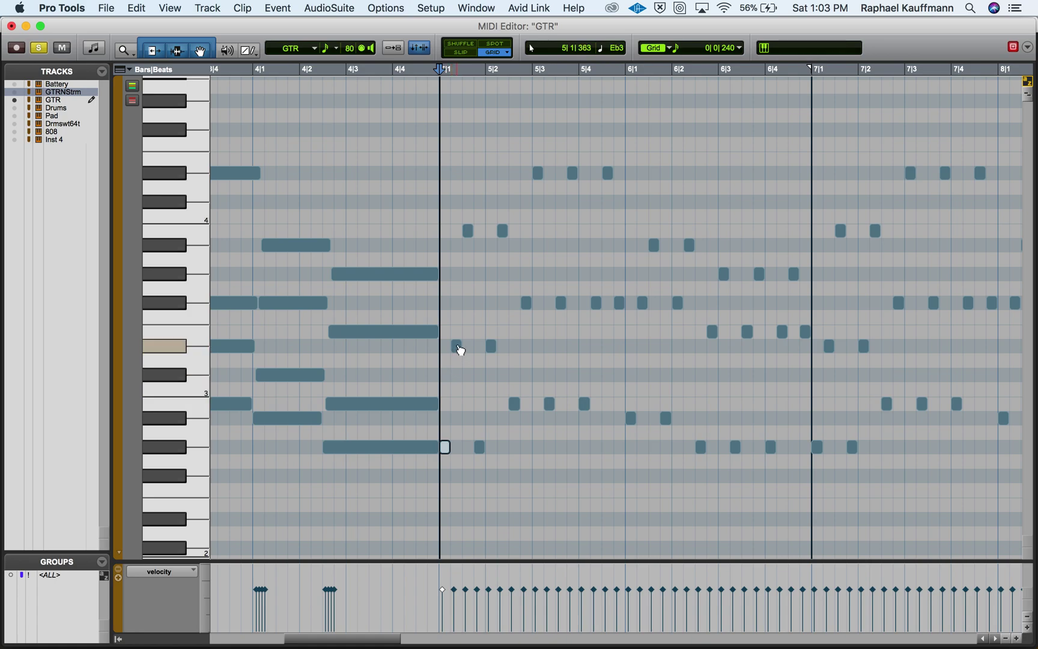
{"action": "left_click", "coordinate": [440, 228]}
{"action": "key", "text": "space"}
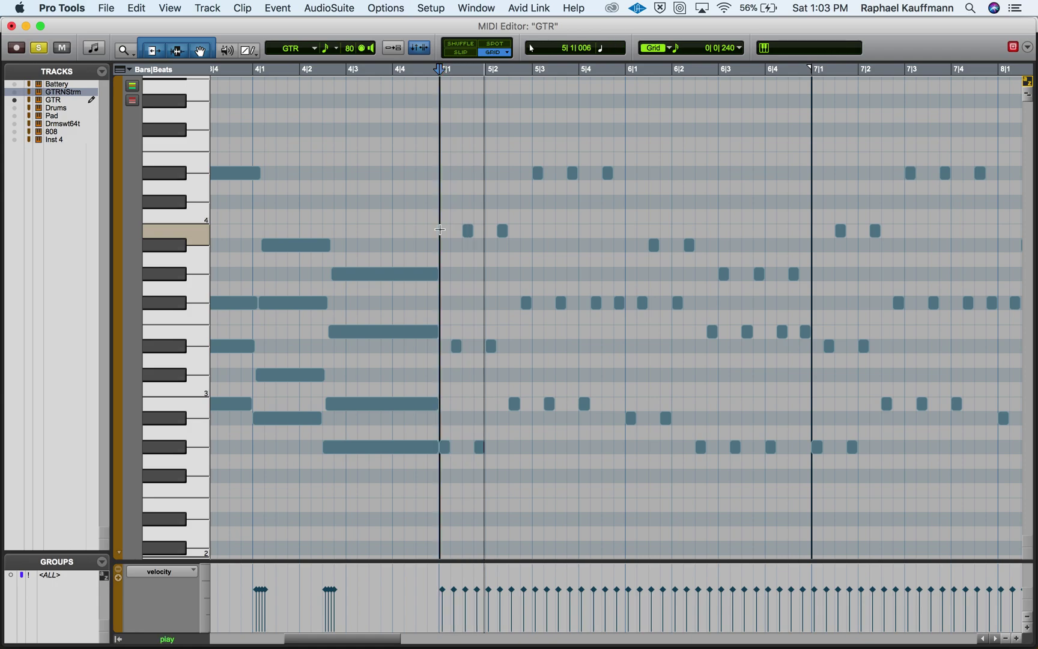
{"action": "left_click_drag", "start_coordinate": [435, 451], "coordinate": [428, 452]}
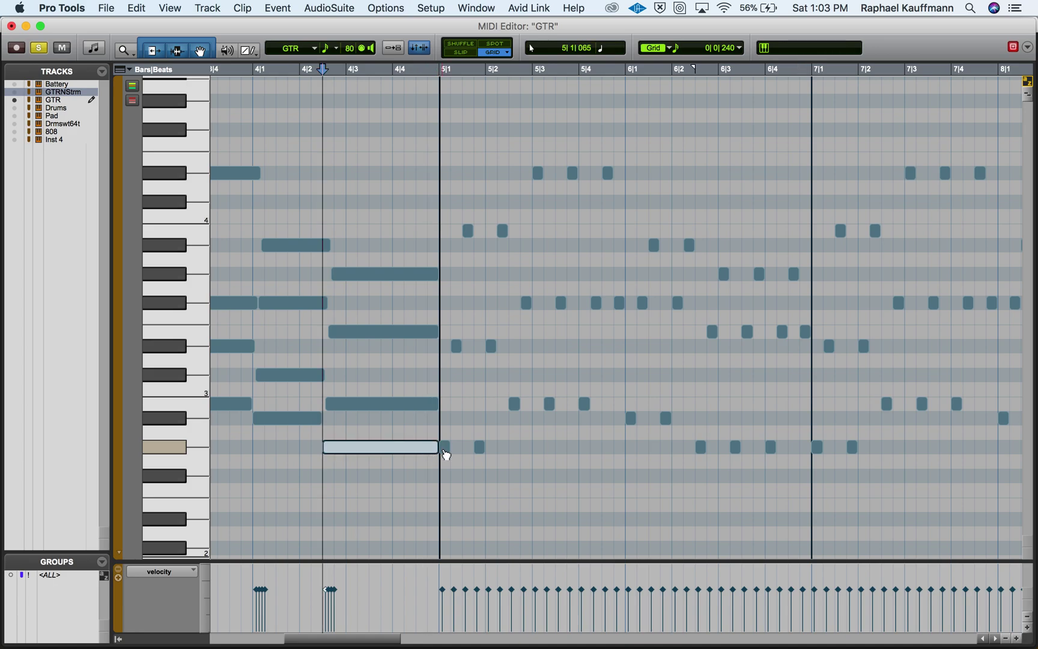
{"action": "left_click", "coordinate": [445, 448]}
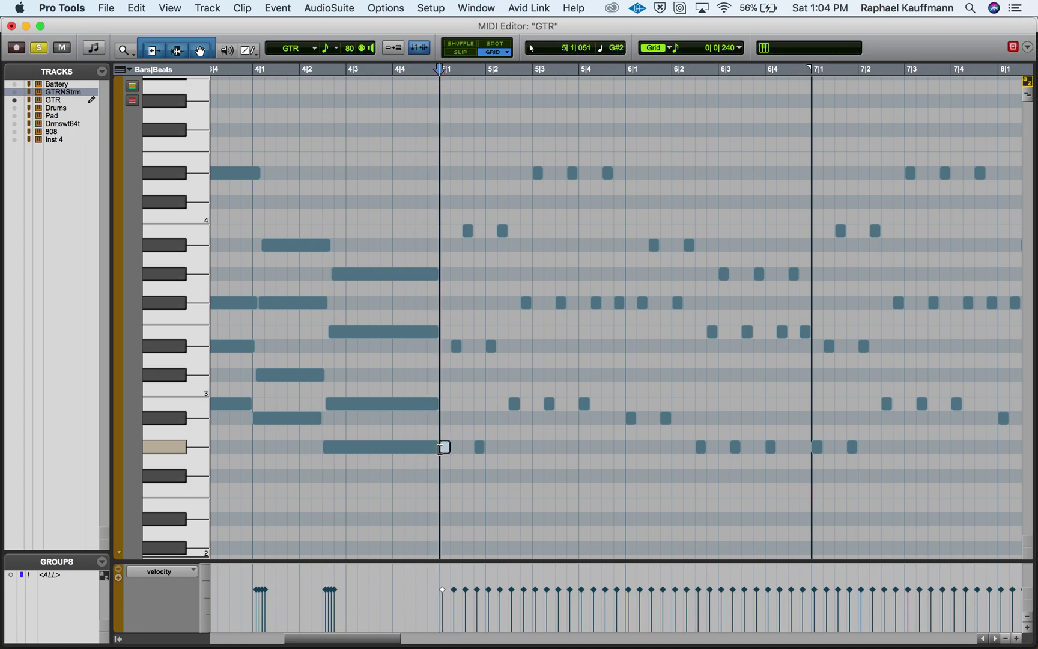
- Play the transition from the held chord at 4|3|480 into the picked pattern and select the note just before bar 6
{"action": "left_click", "coordinate": [372, 430]}
{"action": "key", "text": "space"}
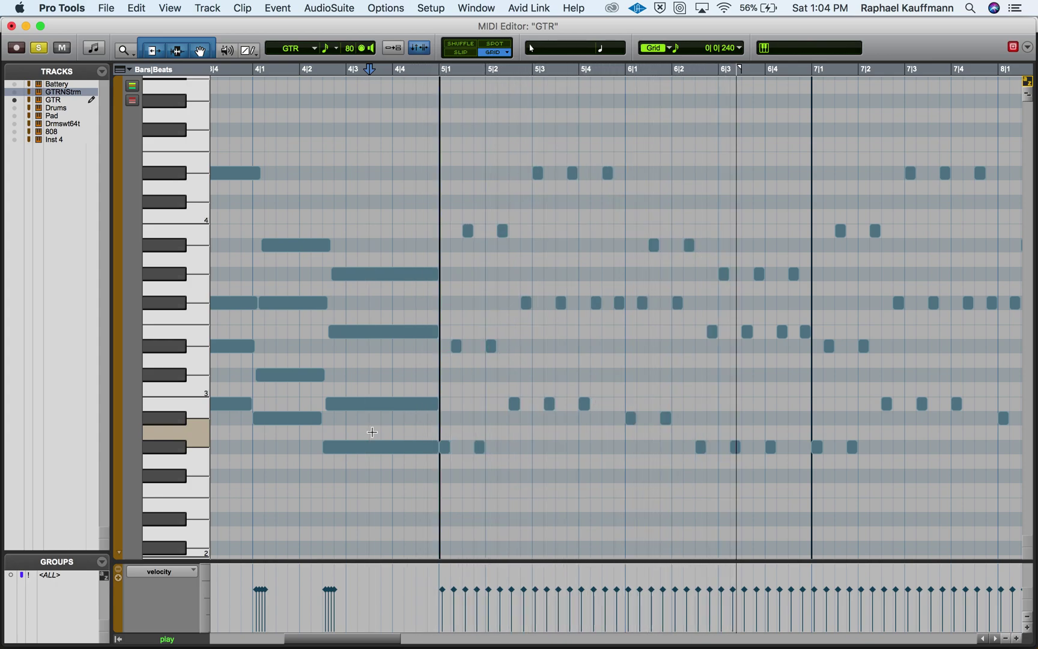
{"action": "key", "text": "space"}
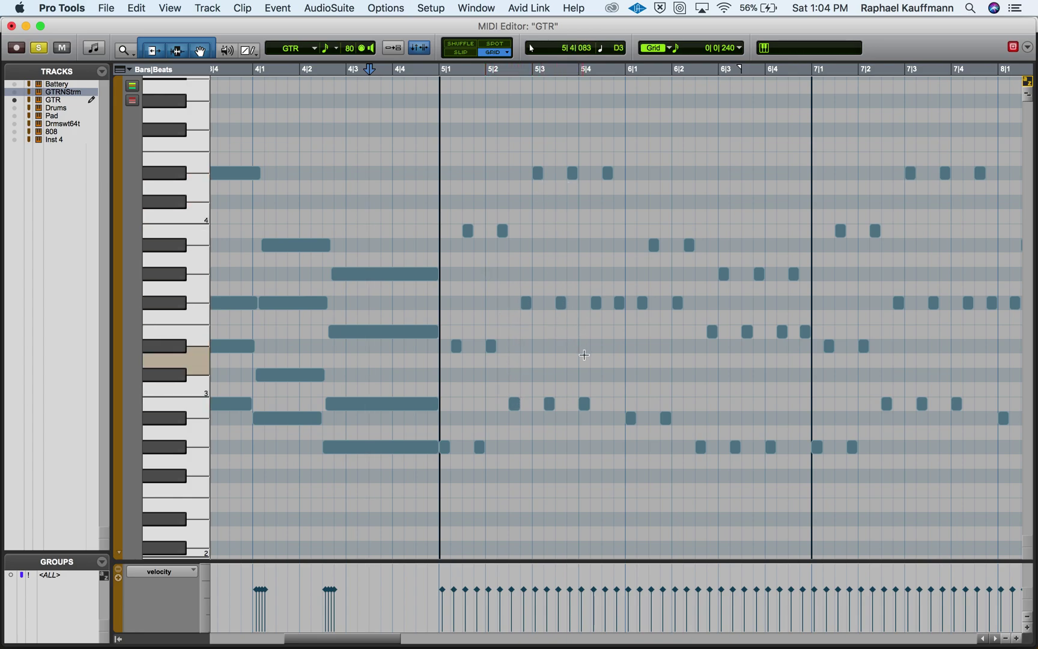
{"action": "left_click", "coordinate": [620, 304]}
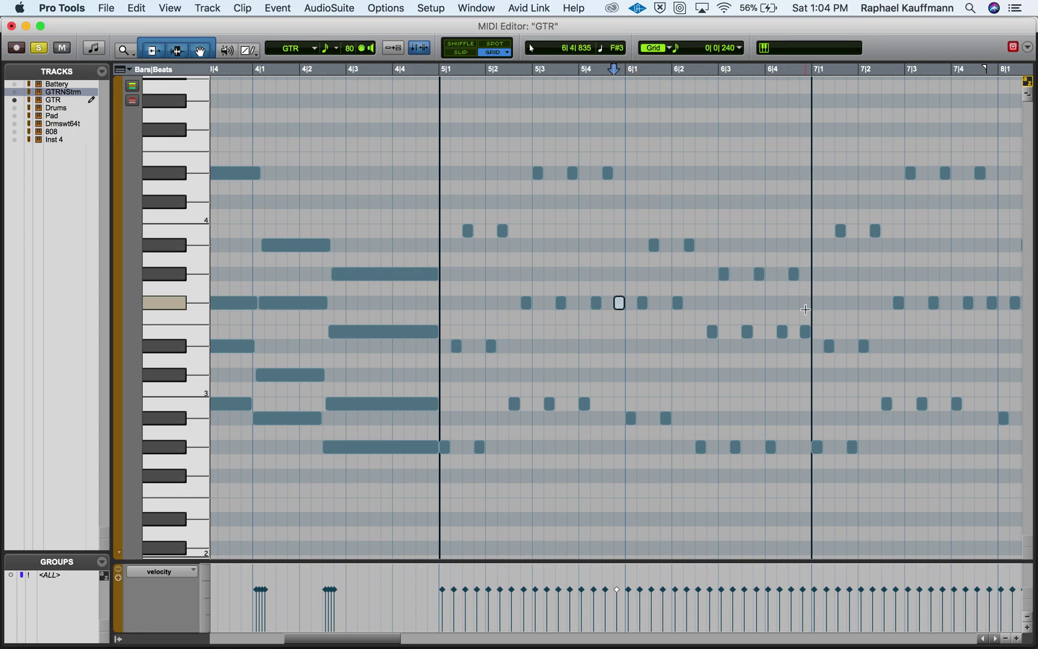
- Select the note just before bar 7, play the picked guitar pattern from bar 5, and close the MIDI Editor
{"action": "left_click", "coordinate": [806, 334]}
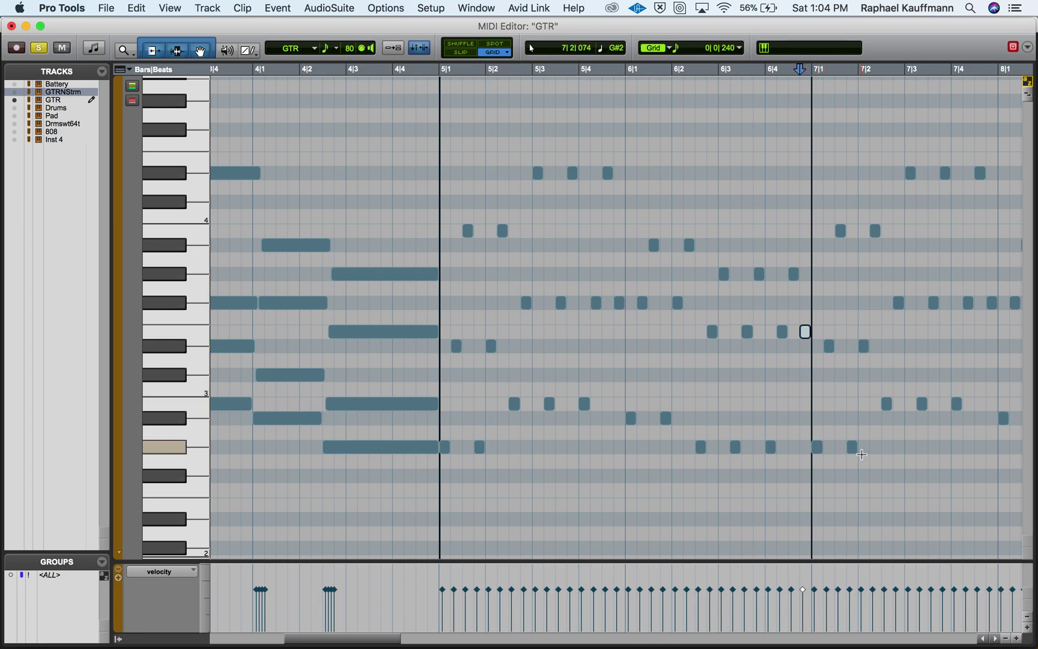
{"action": "left_click", "coordinate": [439, 212]}
{"action": "key", "text": "space"}
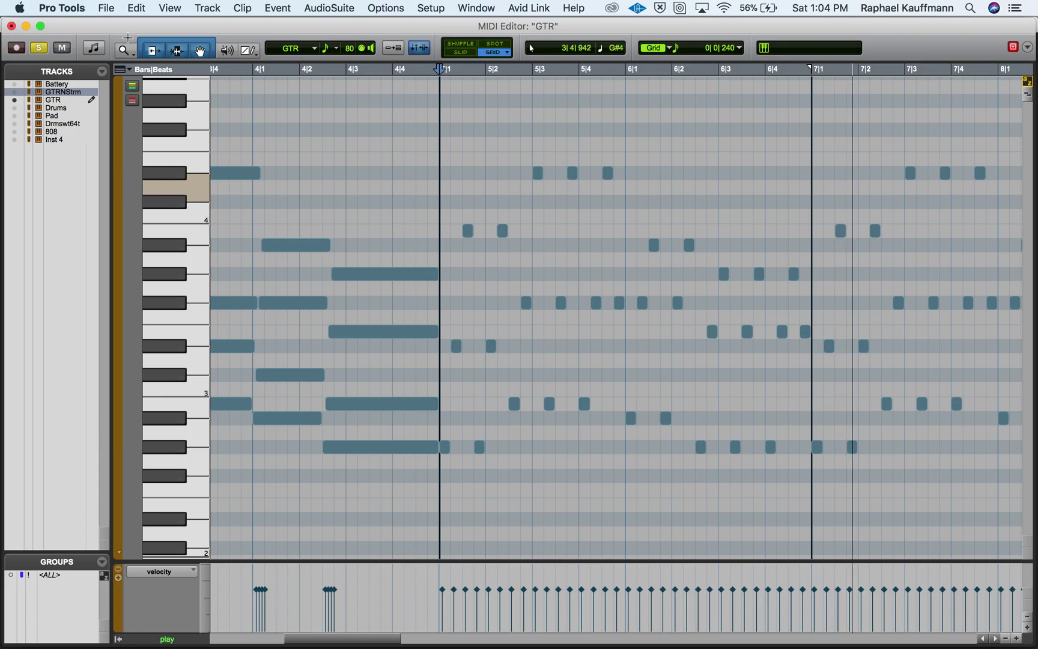
{"action": "left_click", "coordinate": [12, 27]}
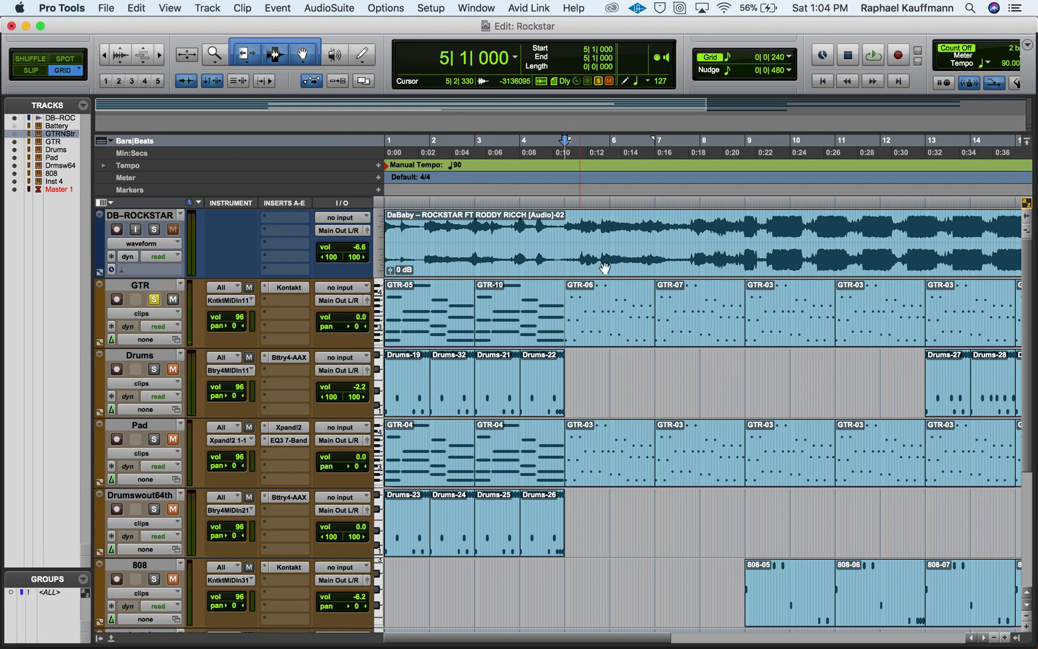
- Delete all clips after GTR-06 on the GTR track, from bar 7 to bar 21
{"action": "left_click", "coordinate": [680, 322]}
{"action": "key", "text": "super+bracketleft"}
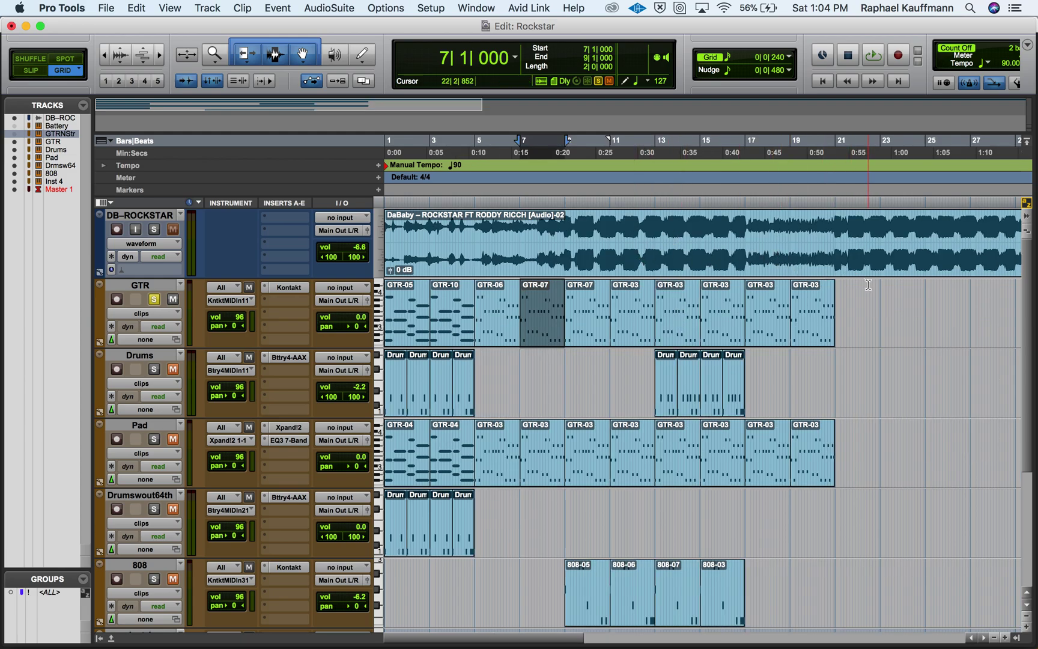
{"action": "left_click", "coordinate": [745, 210]}
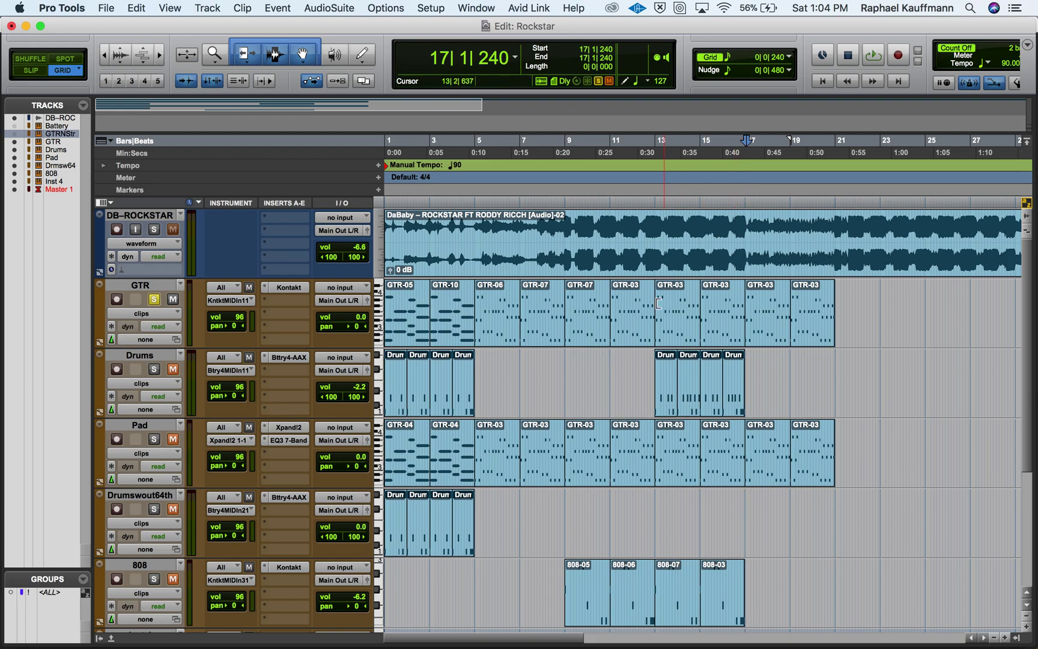
{"action": "left_click", "coordinate": [511, 342]}
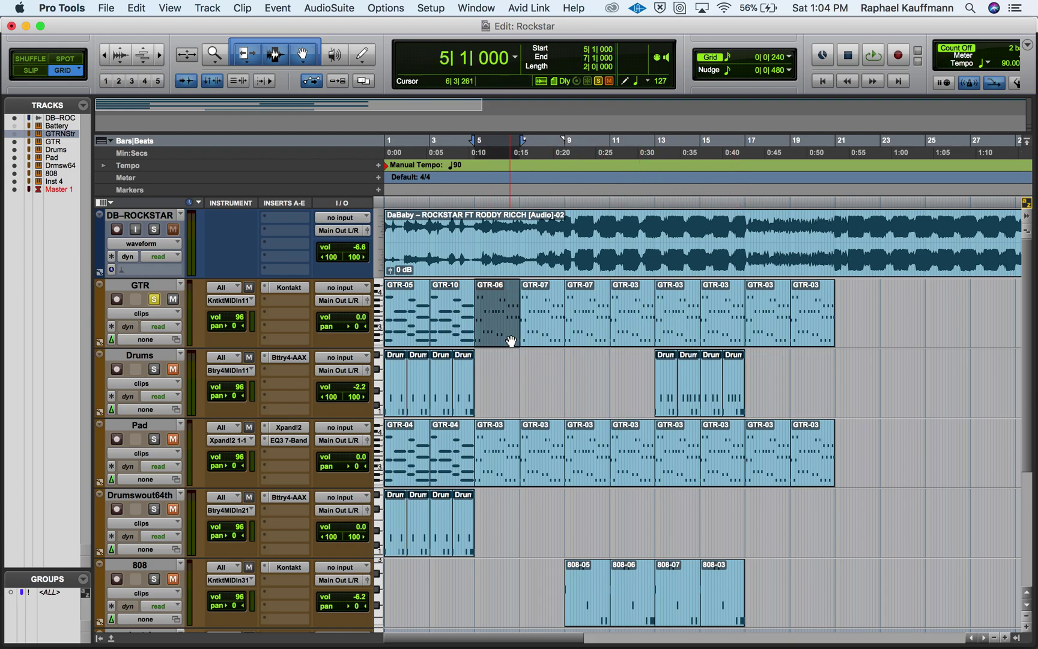
{"action": "left_click", "coordinate": [549, 337]}
{"action": "left_click", "coordinate": [814, 328], "text": "shift"}
{"action": "key", "text": "Delete"}
- Duplicate the GTR-06 clip five times to fill the GTR track up to bar 17, and select the two chord clips before it
{"action": "left_click", "coordinate": [501, 339]}
{"action": "key", "text": "super+d"}
{"action": "key", "text": "super+d"}
{"action": "key", "text": "super+d"}
{"action": "key", "text": "super+d"}
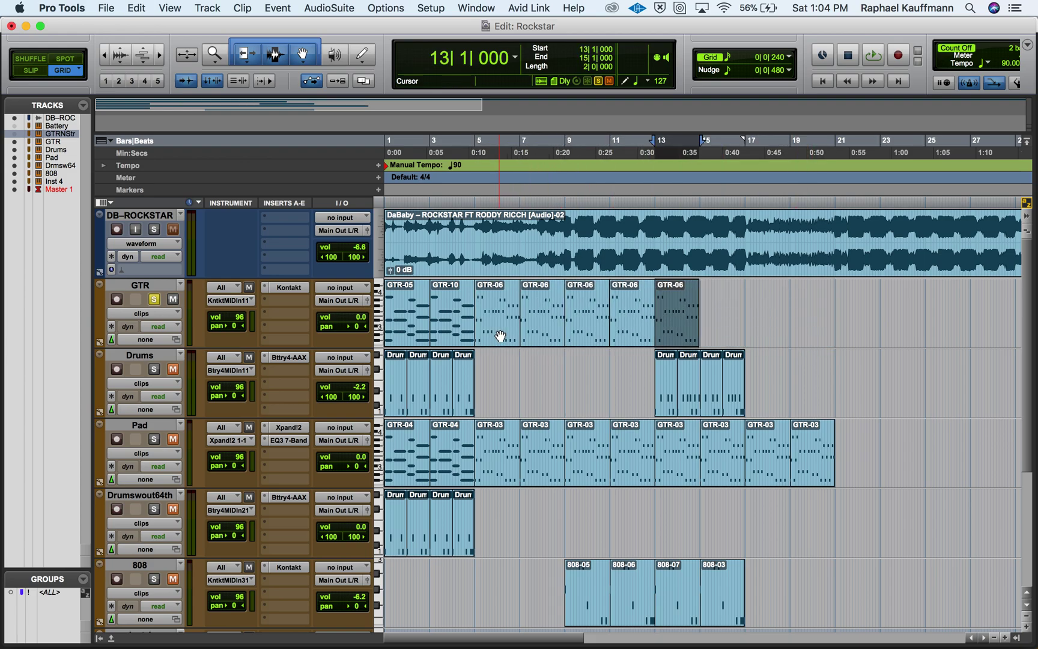
{"action": "key", "text": "super+d"}
{"action": "left_click", "coordinate": [400, 325]}
{"action": "left_click", "coordinate": [446, 329], "text": "shift"}
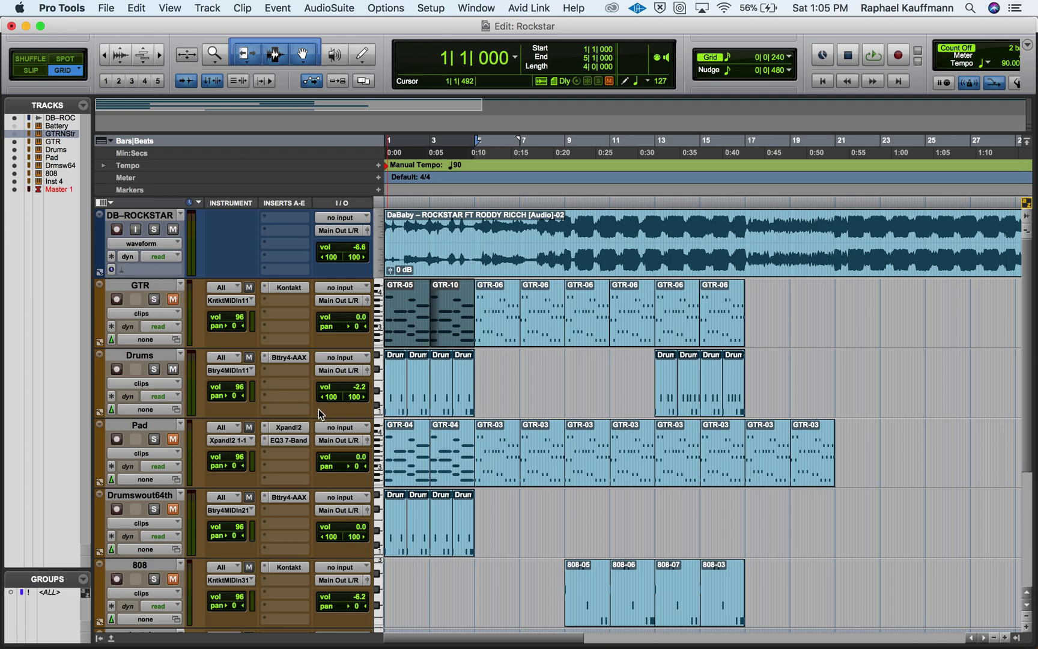
- Select the first clip on the Drums track and move the Drumswout64th track directly above Drums
{"action": "left_click", "coordinate": [397, 405]}
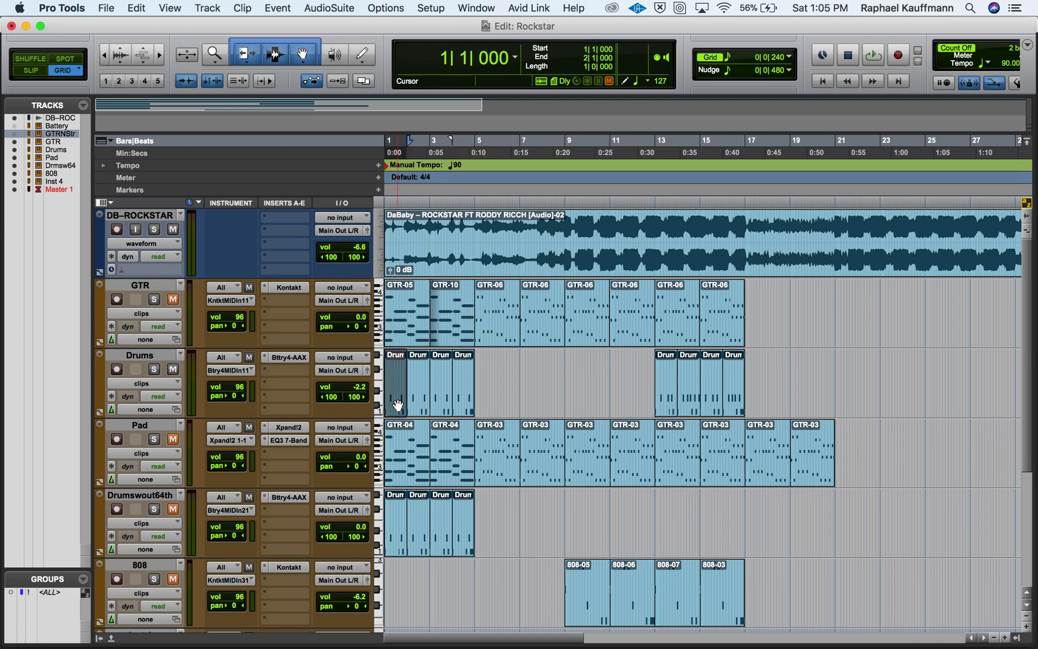
{"action": "key", "text": "super+bracketright"}
{"action": "key", "text": "super+bracketright"}
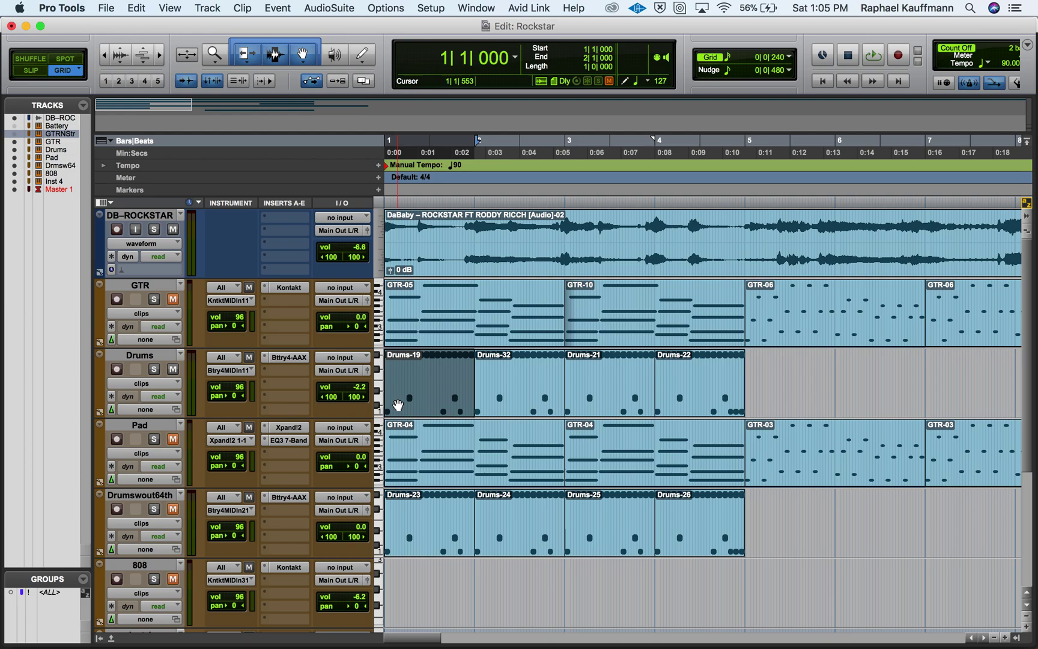
{"action": "left_click_drag", "start_coordinate": [171, 494], "coordinate": [168, 383]}
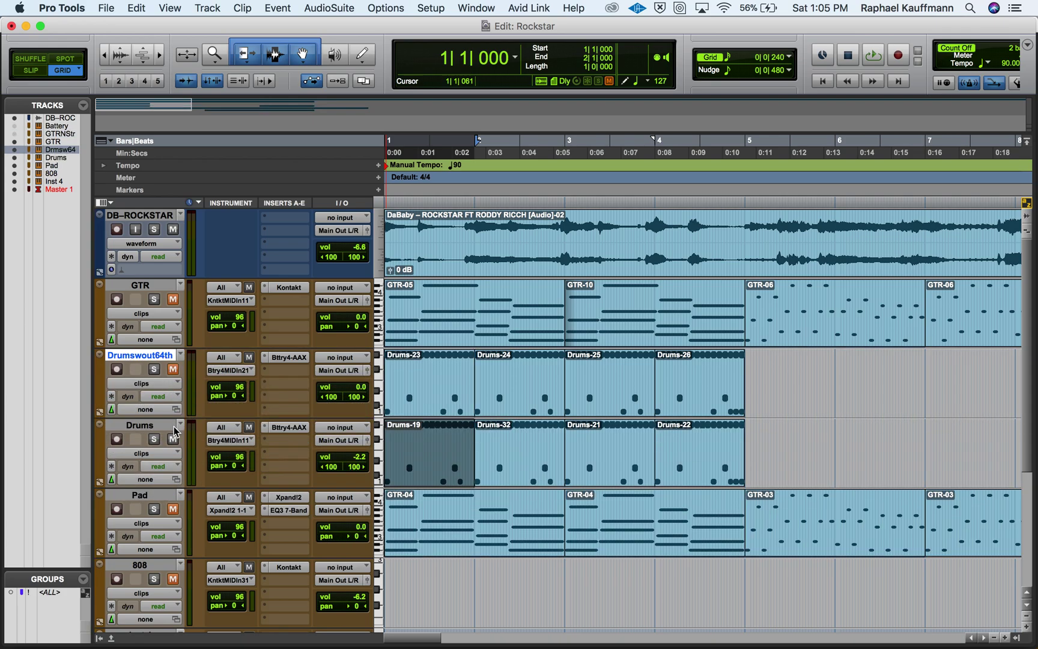
- Open the Drums-23 clip in the MIDI Editor, examine the four-bar drum pattern without 64th notes, and return to the Edit window
{"action": "double_click", "coordinate": [428, 407]}
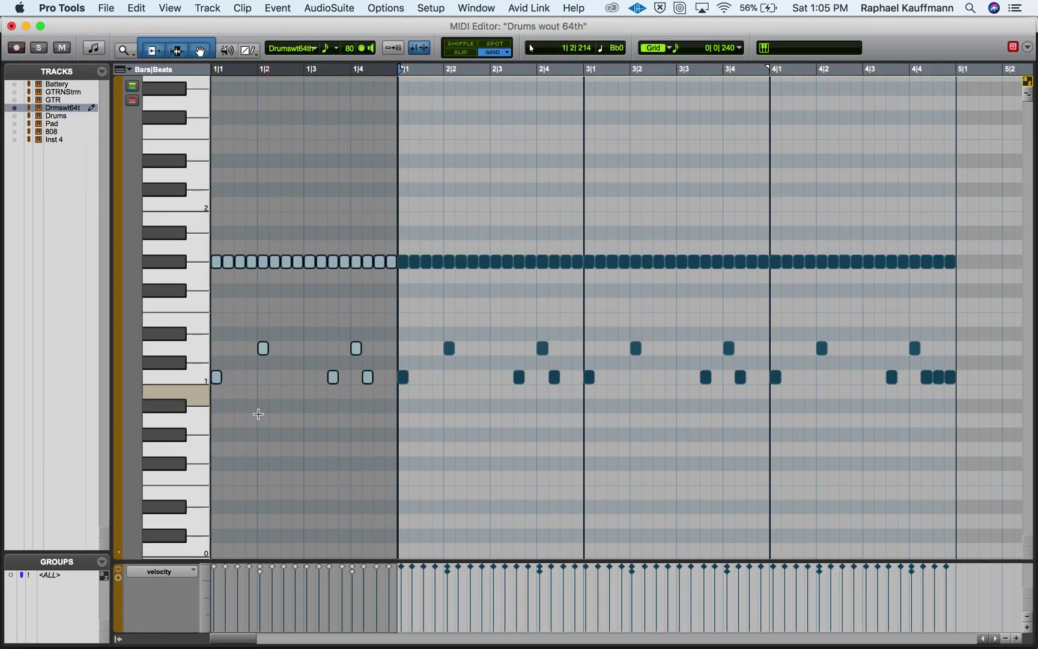
{"action": "left_click", "coordinate": [328, 403]}
{"action": "left_click_drag", "start_coordinate": [227, 219], "coordinate": [373, 390]}
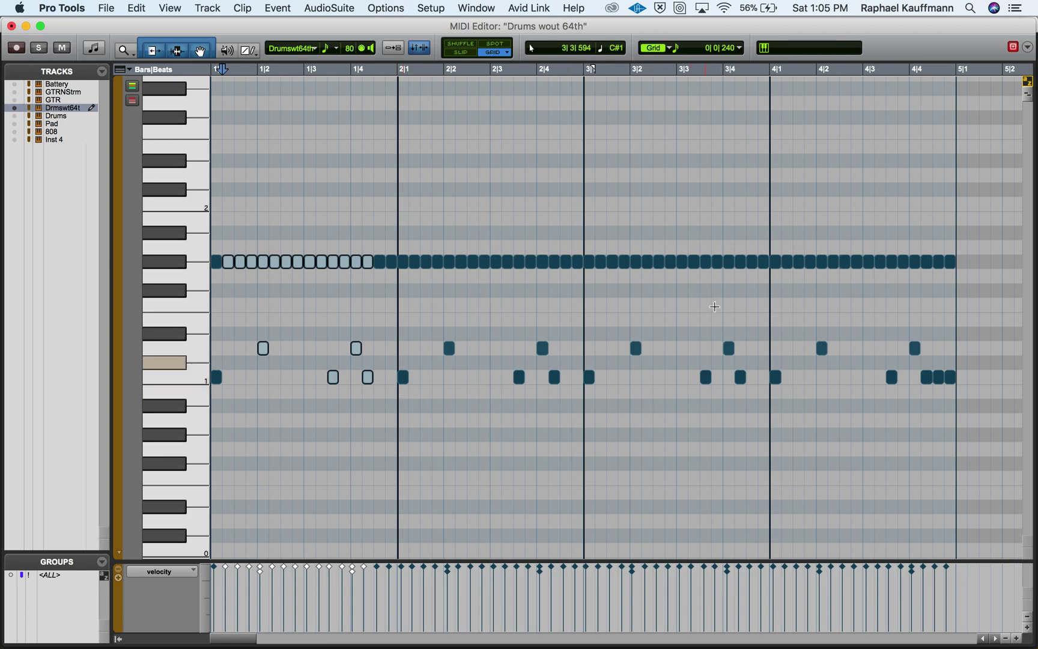
{"action": "left_click", "coordinate": [728, 307]}
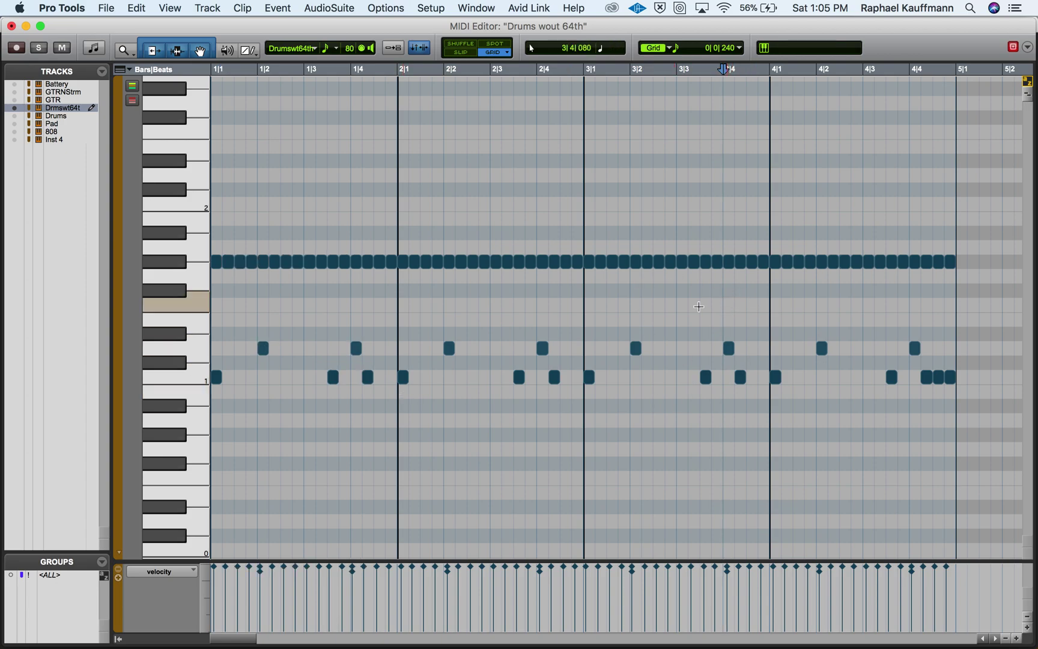
{"action": "left_click", "coordinate": [329, 301]}
{"action": "left_click", "coordinate": [732, 271]}
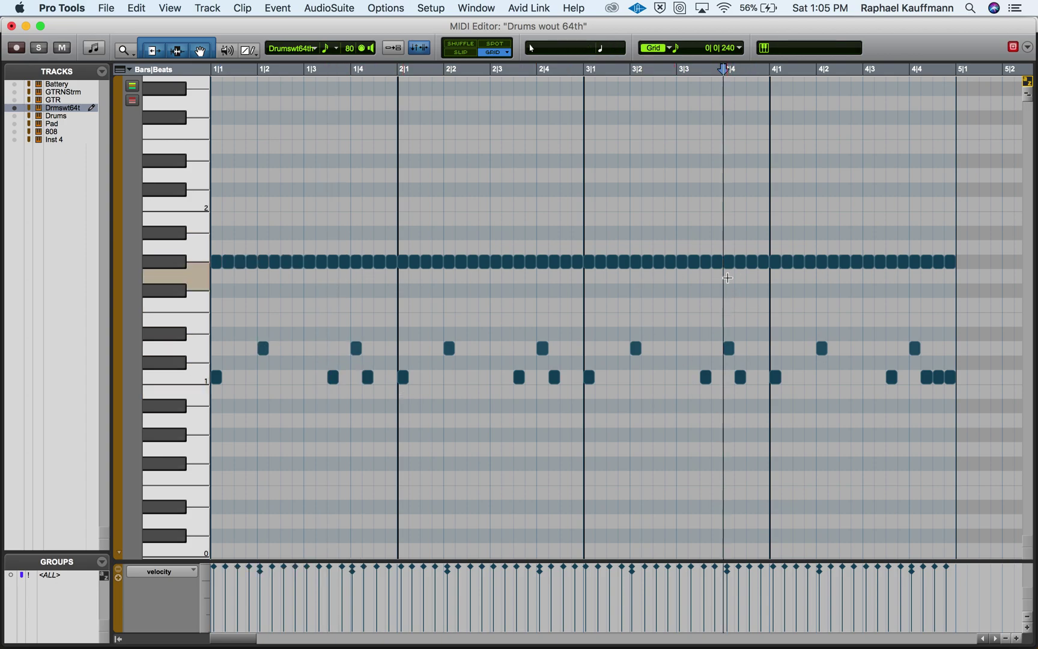
{"action": "left_click", "coordinate": [479, 325]}
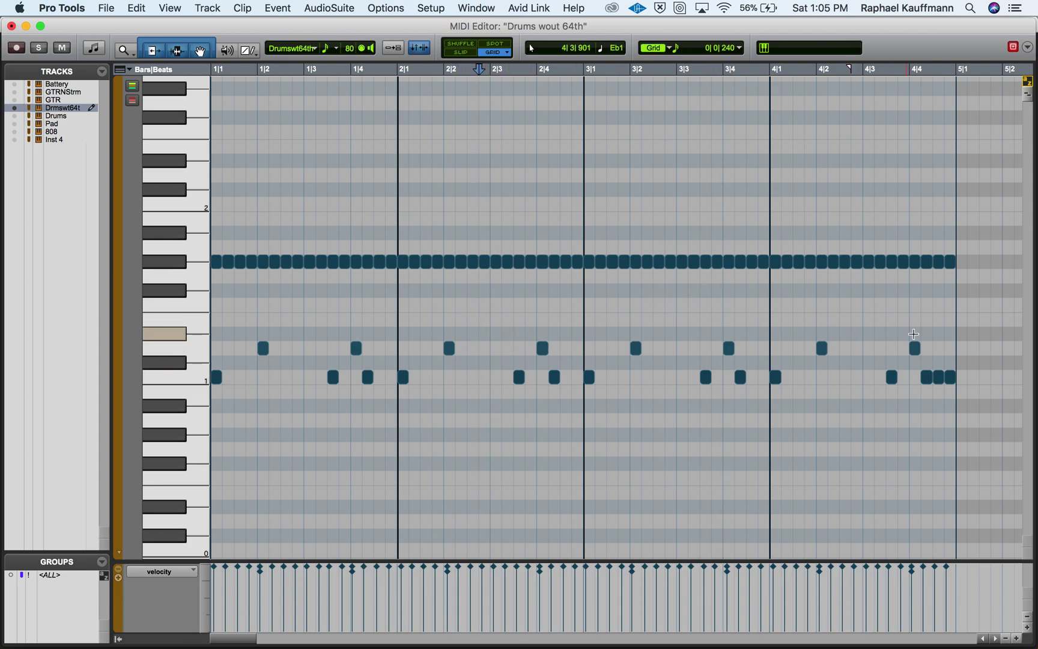
{"action": "left_click", "coordinate": [875, 326]}
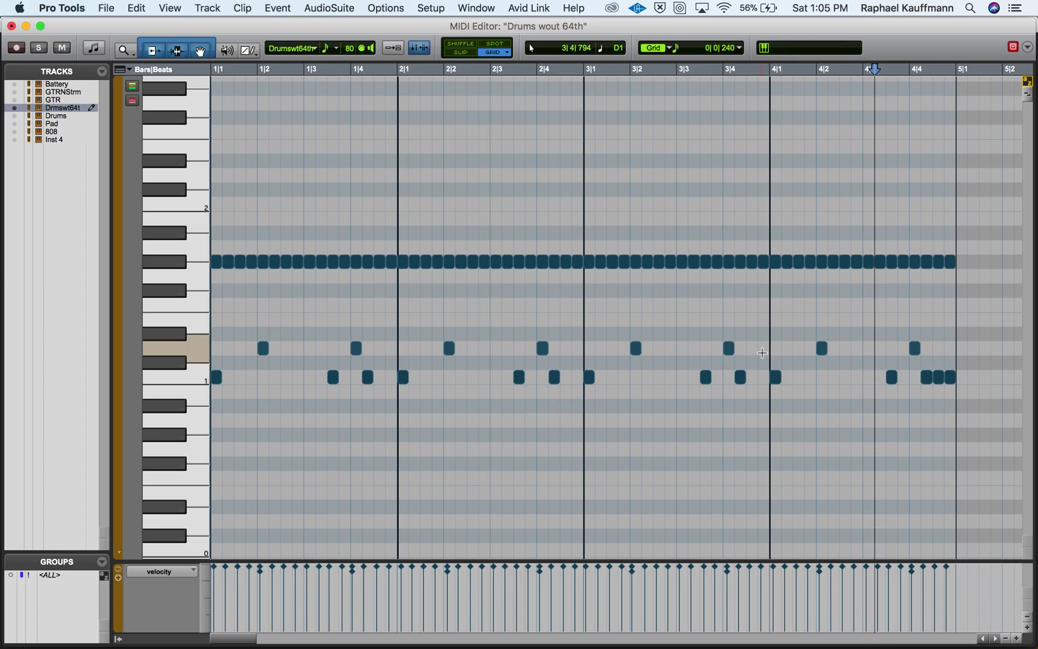
{"action": "key", "text": "super+equal"}
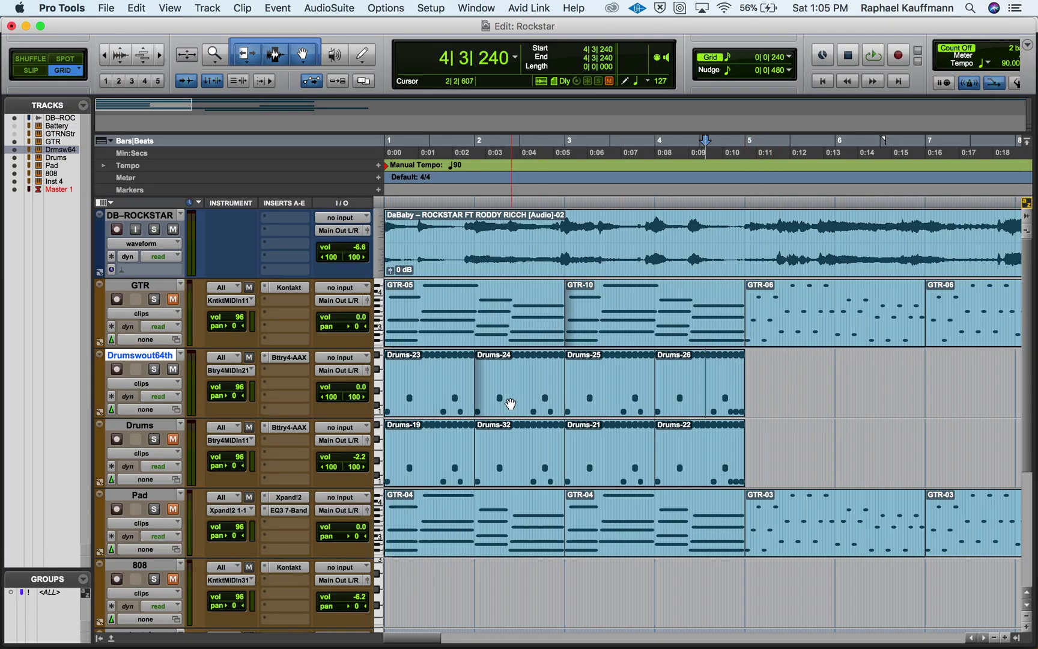
- Replace the Drums-24 and Drums-25 clips on the Drumswout64th track with two duplicates of Drums-23
{"action": "left_click", "coordinate": [518, 403]}
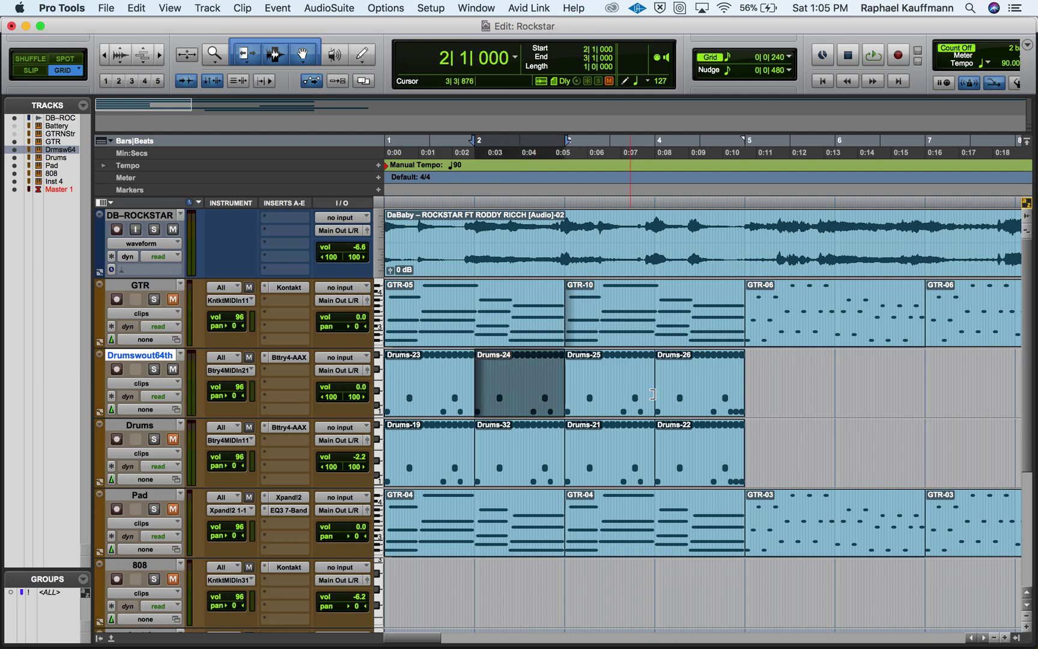
{"action": "left_click", "coordinate": [605, 407]}
{"action": "left_click", "coordinate": [503, 409], "text": "shift"}
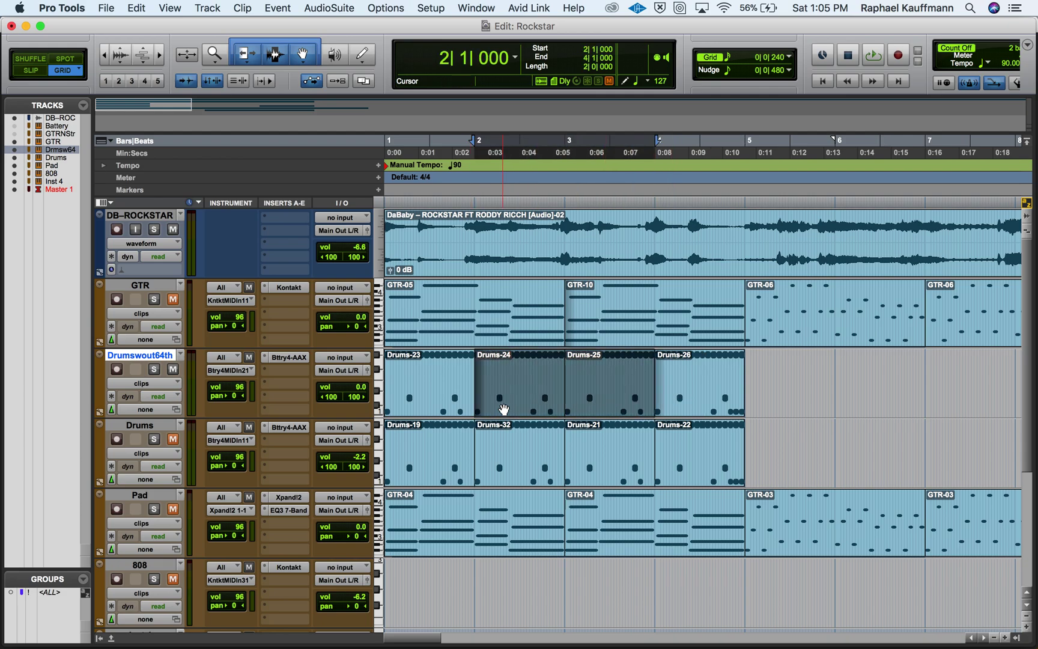
{"action": "key", "text": "Delete"}
{"action": "left_click", "coordinate": [441, 408]}
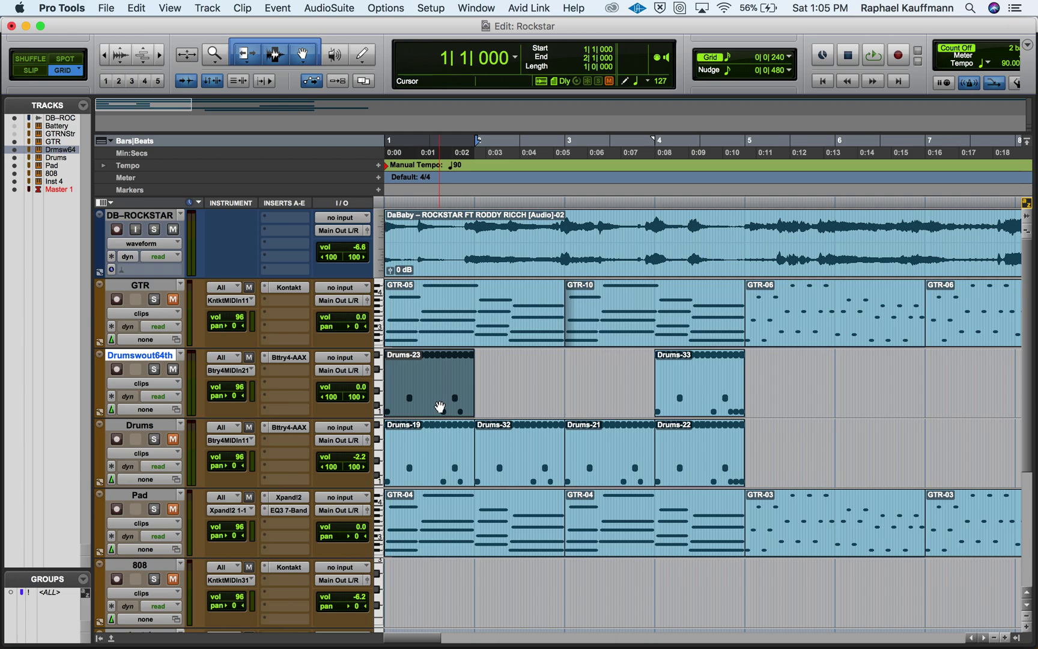
{"action": "key", "text": "super+d"}
{"action": "key", "text": "super+d"}
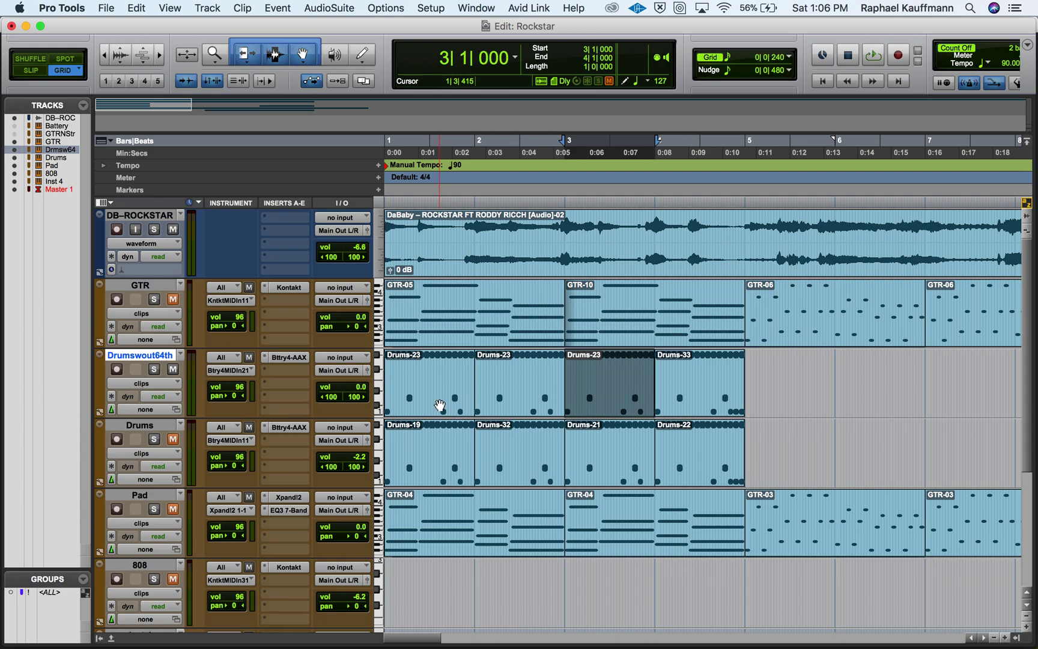
- Compare the first Drums and Drumswout64th clips in the MIDI Editor and play the soloed Drumswout64th pattern from bar 1
{"action": "double_click", "coordinate": [429, 476]}
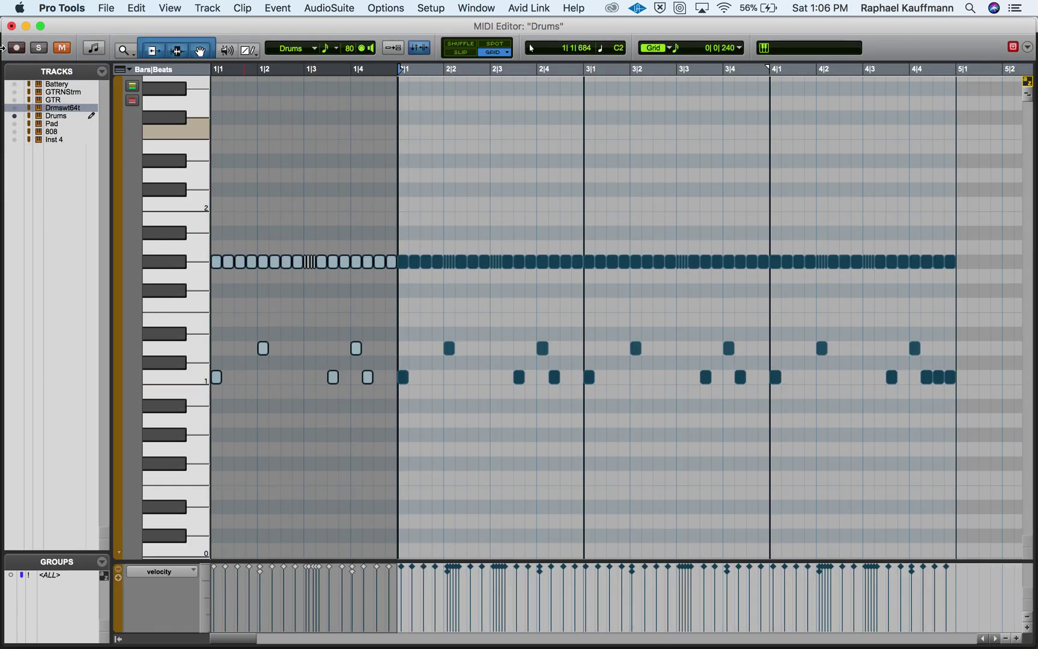
{"action": "left_click", "coordinate": [11, 26]}
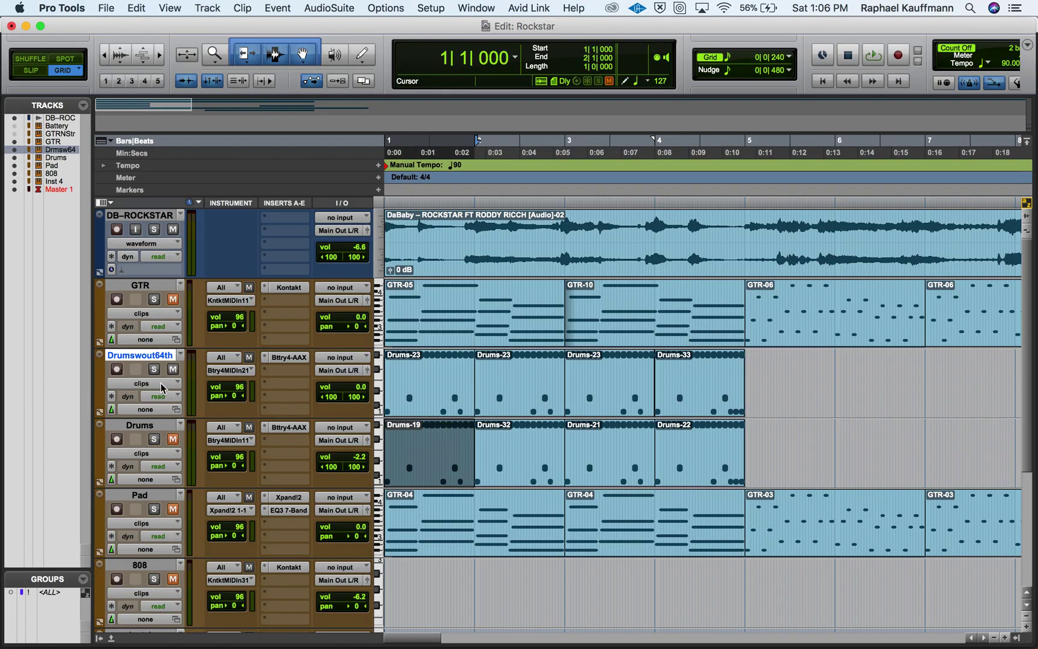
{"action": "double_click", "coordinate": [440, 400]}
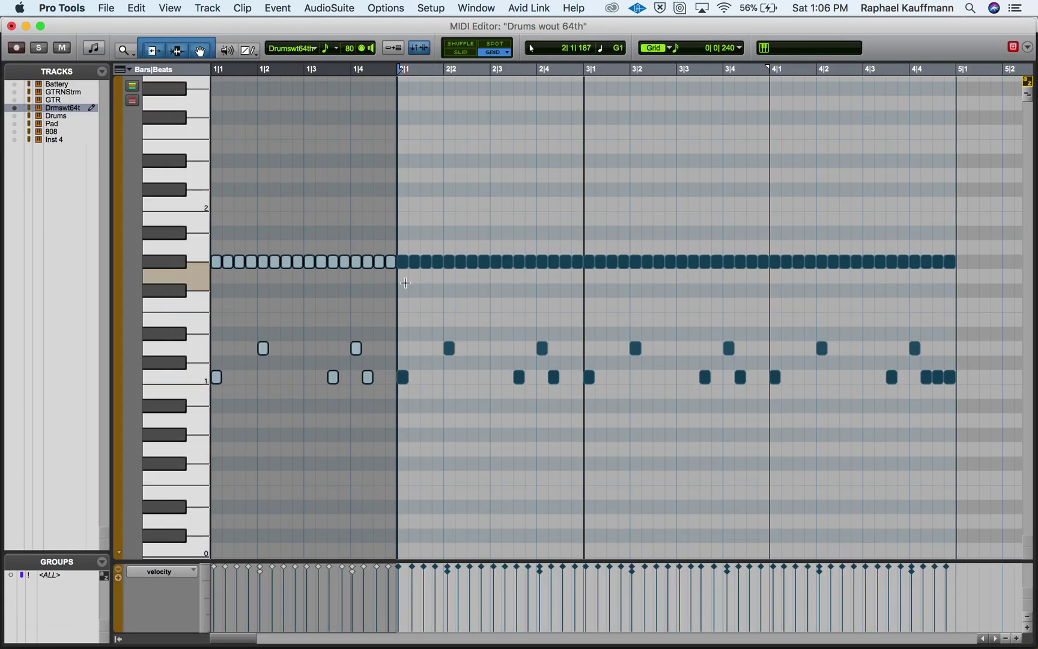
{"action": "left_click", "coordinate": [309, 240]}
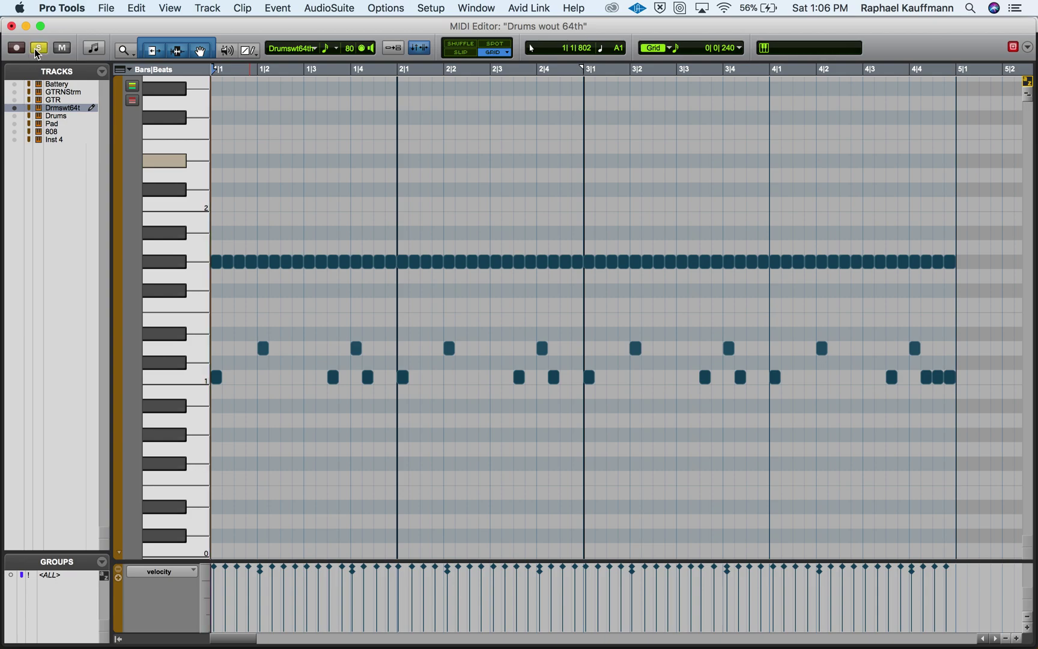
{"action": "key", "text": "space"}
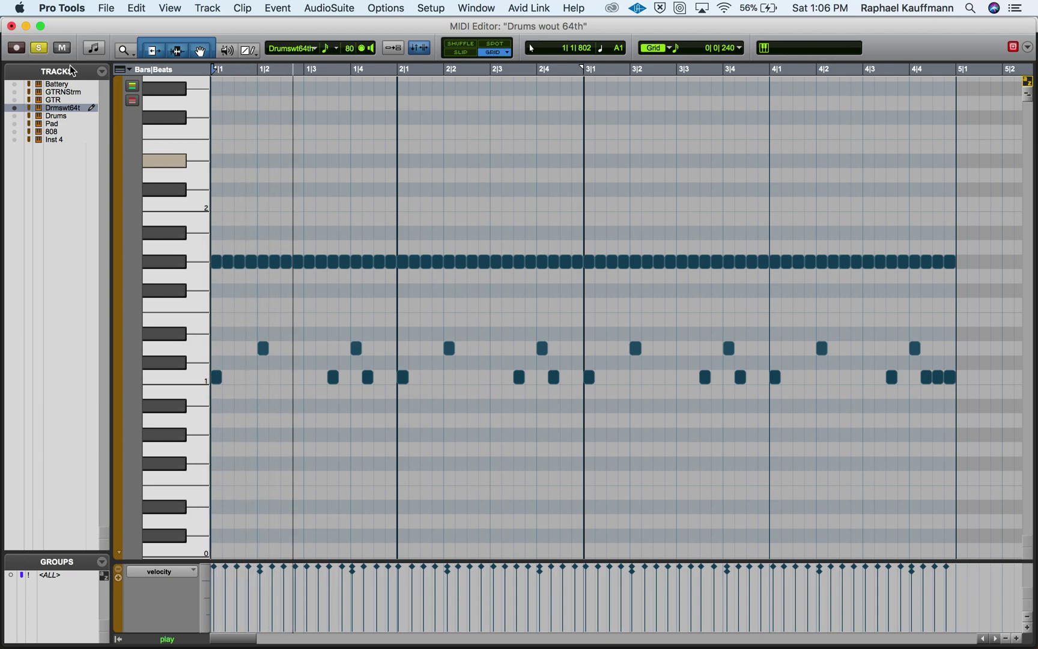
{"action": "key", "text": "space"}
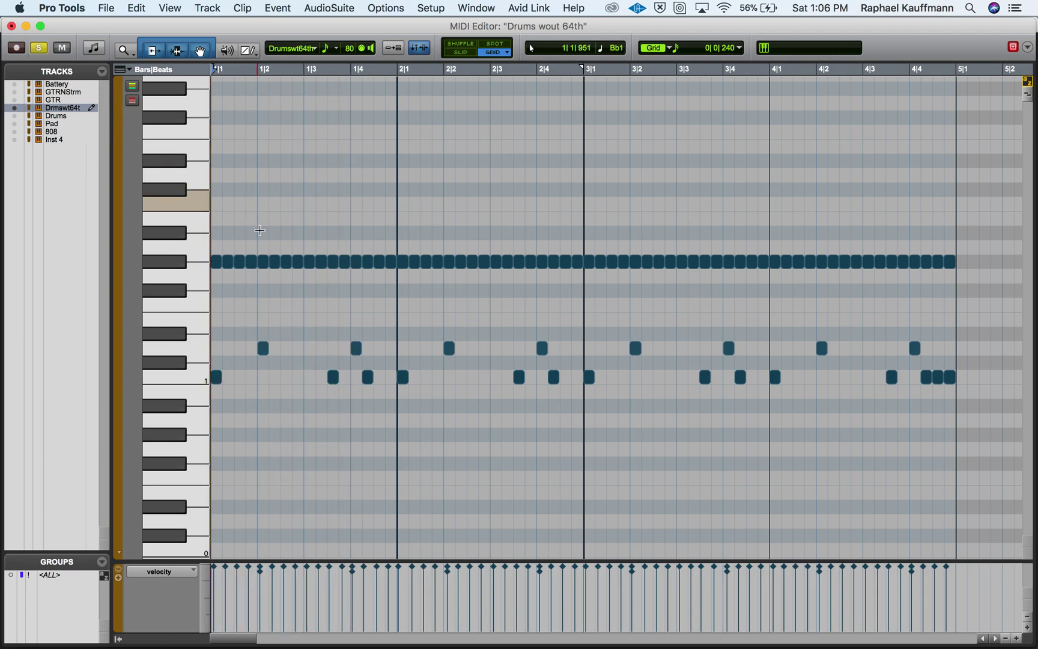
- Delete the hi-hat note at beat 1|3 in the Drumswout64th clip and set the grid to 1/64 note
{"action": "left_click", "coordinate": [310, 262]}
{"action": "key", "text": "Delete"}
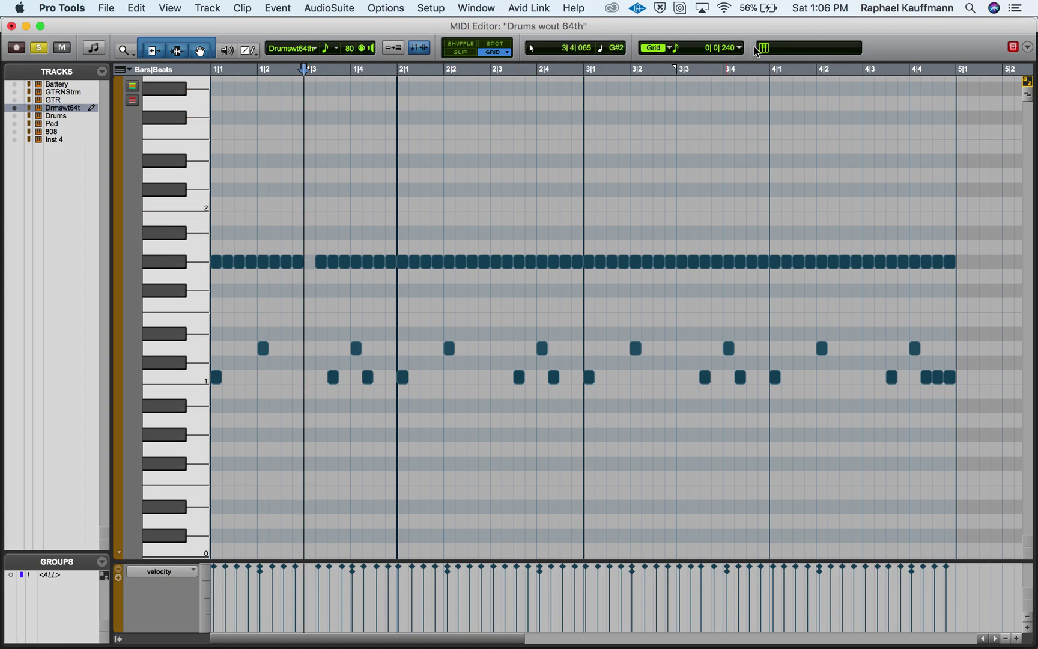
{"action": "left_click", "coordinate": [683, 48]}
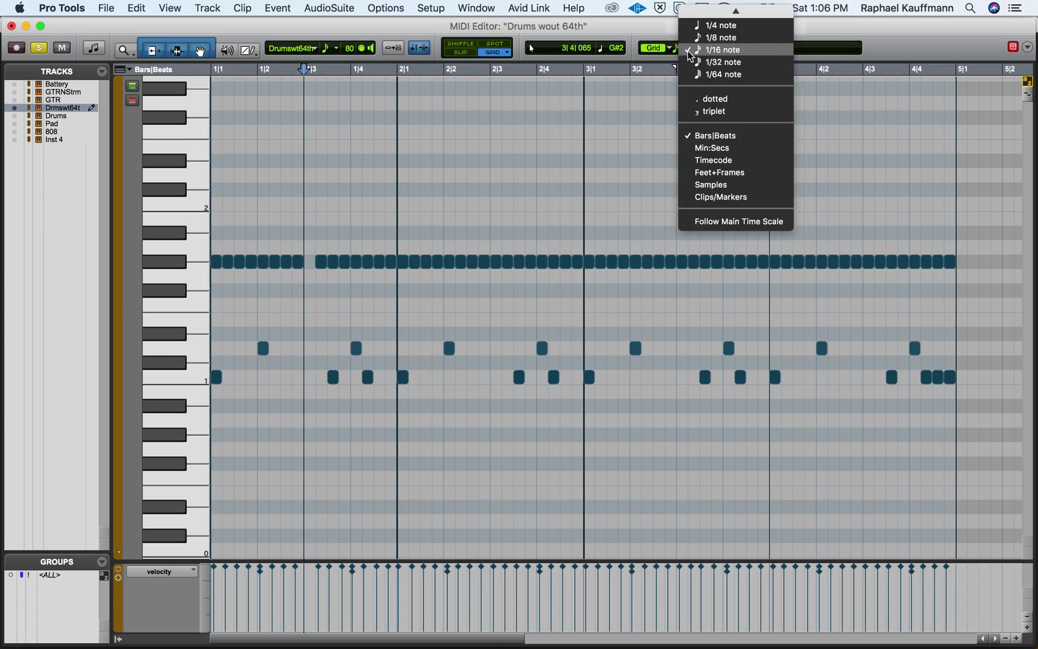
{"action": "left_click", "coordinate": [715, 74]}
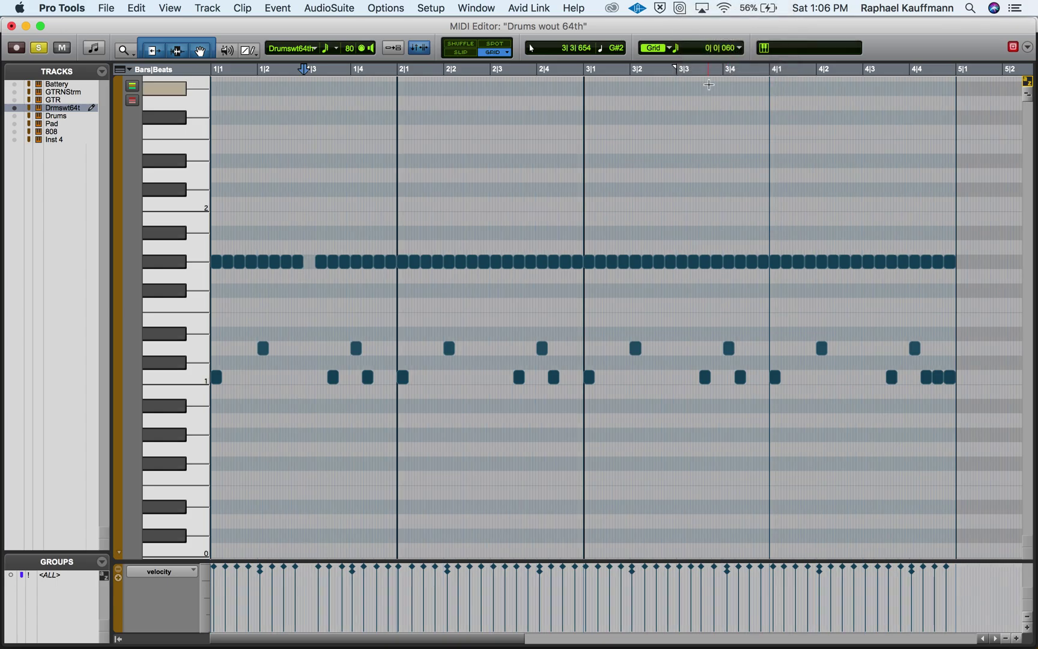
{"action": "key", "text": "super+bracketright"}
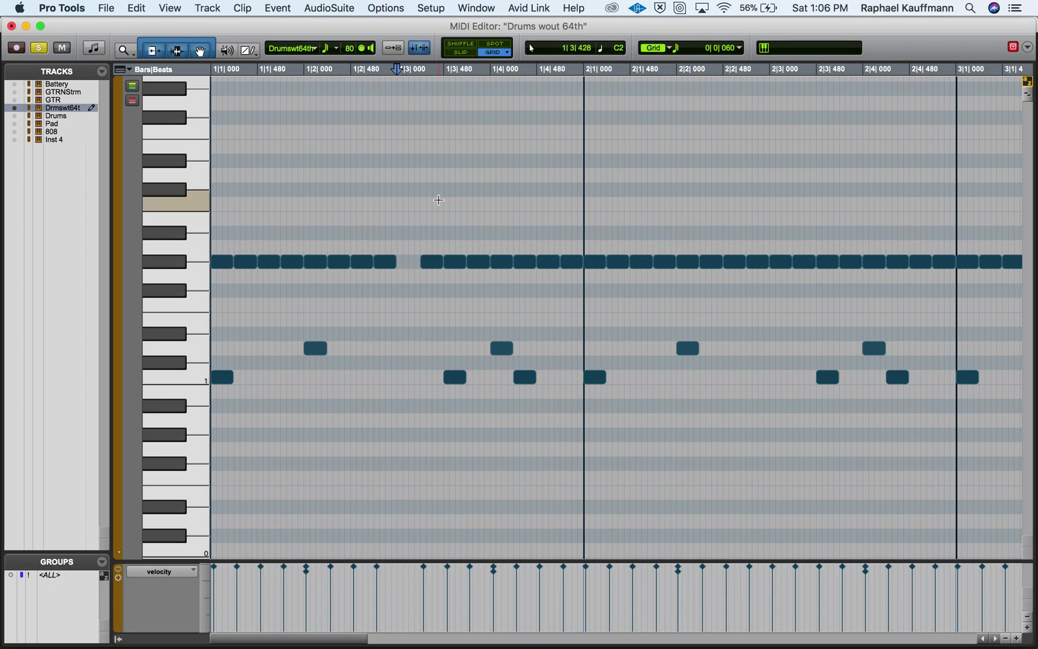
- Activate the Pencil tool in the MIDI Editor and set its shape to Line
{"action": "left_click", "coordinate": [247, 51]}
{"action": "left_click", "coordinate": [251, 50]}
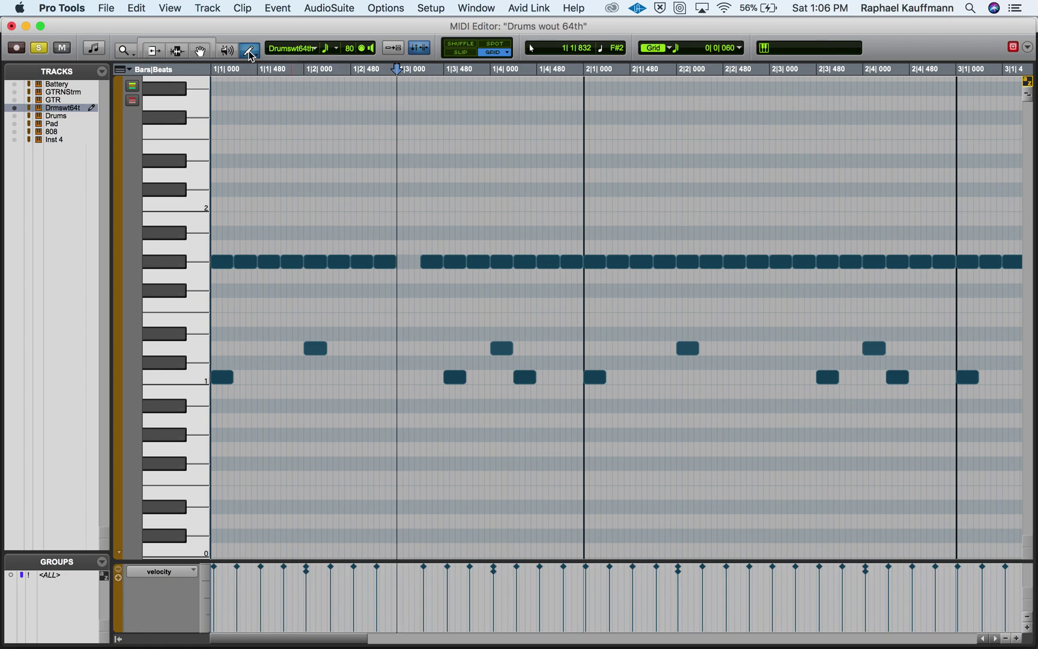
{"action": "left_click", "coordinate": [250, 52]}
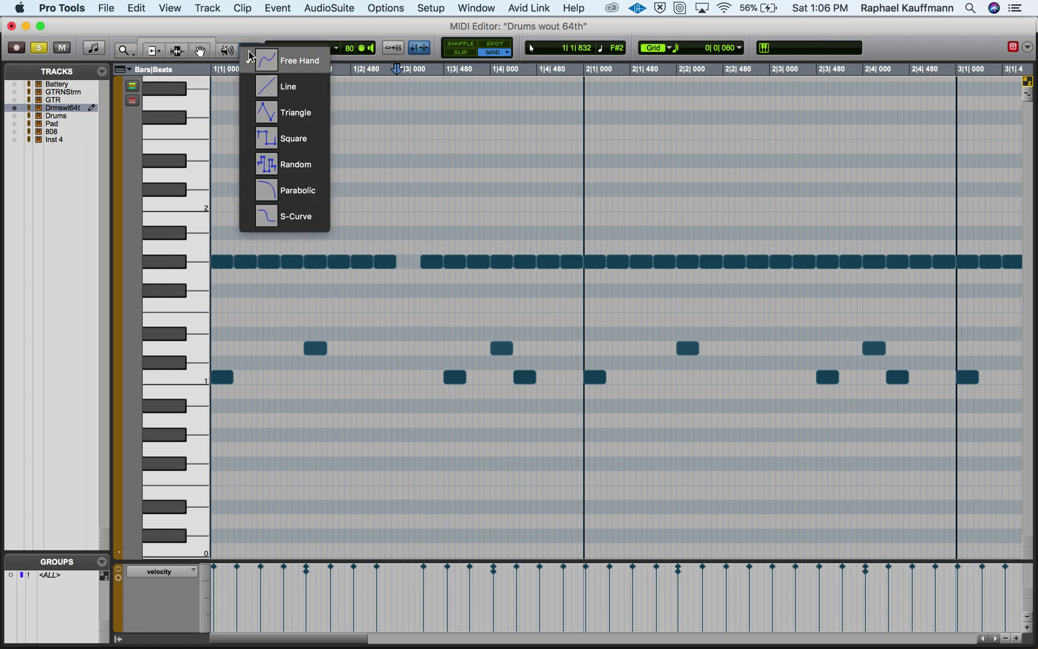
{"action": "left_click", "coordinate": [266, 86]}
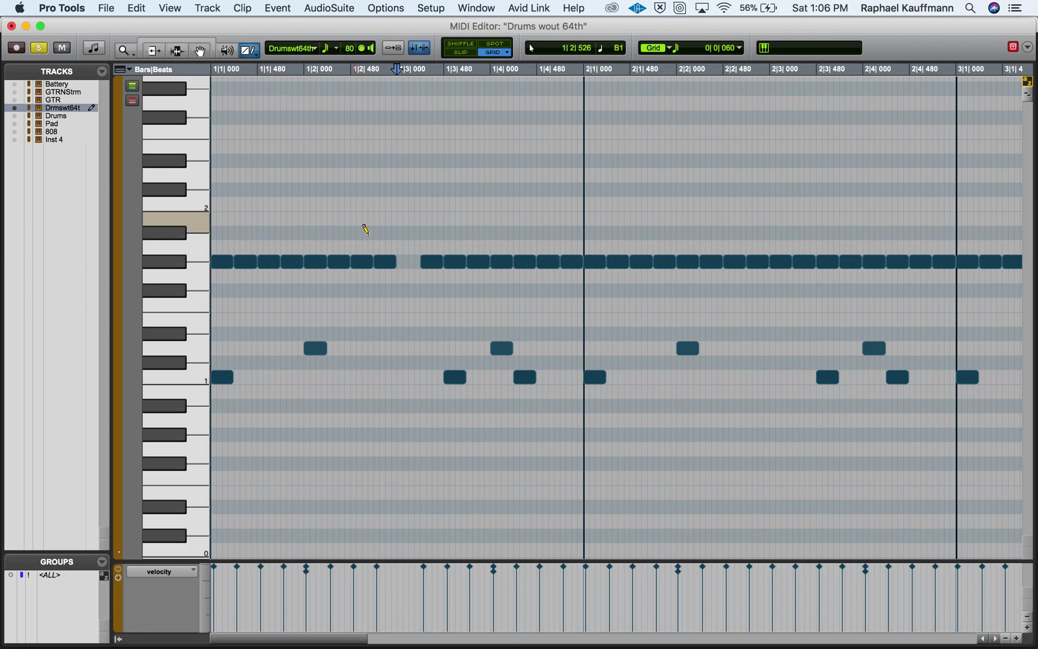
- Draw four 1/64-note hi-hats into the gap at beat 1|3 of the Drumswout64th clip, then switch to the Grabber tool
{"action": "left_click_drag", "start_coordinate": [398, 262], "coordinate": [419, 265]}
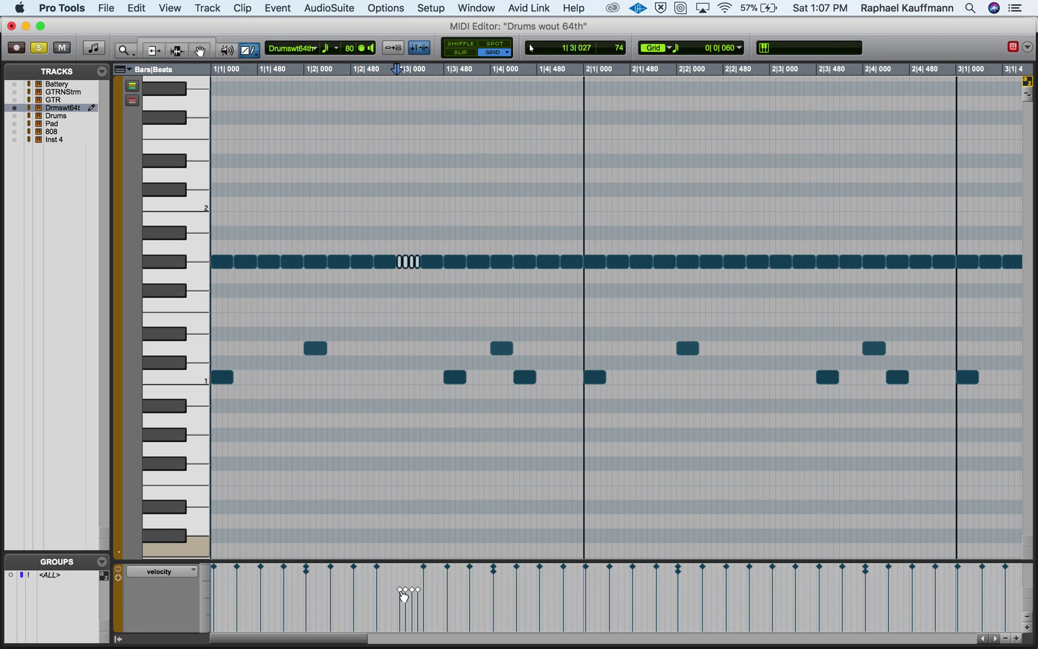
{"action": "left_click", "coordinate": [200, 51]}
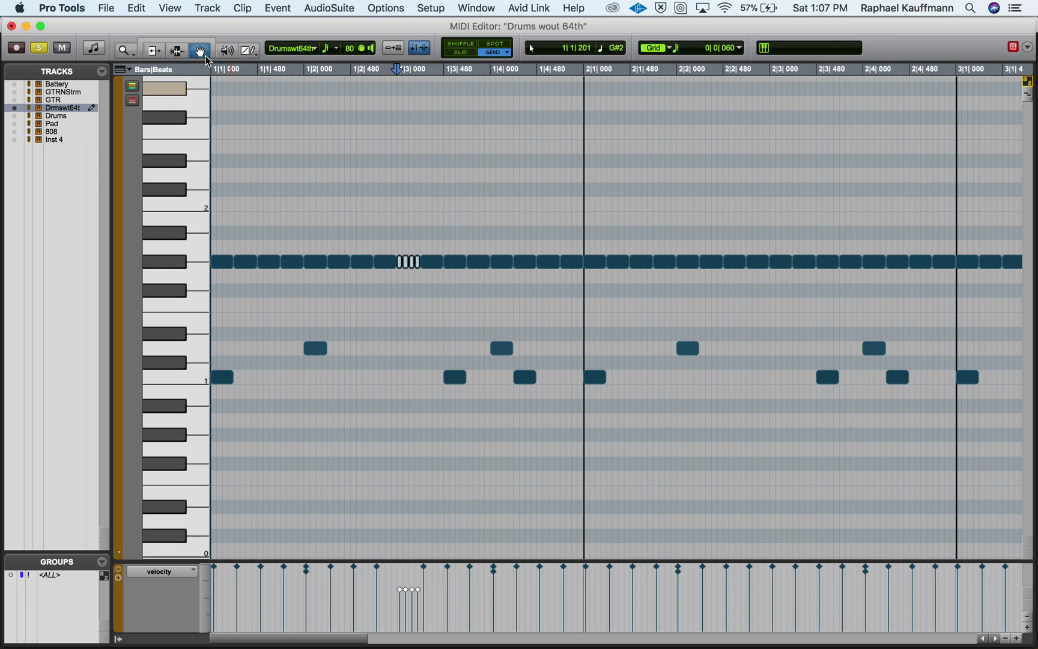
{"action": "left_click", "coordinate": [359, 220]}
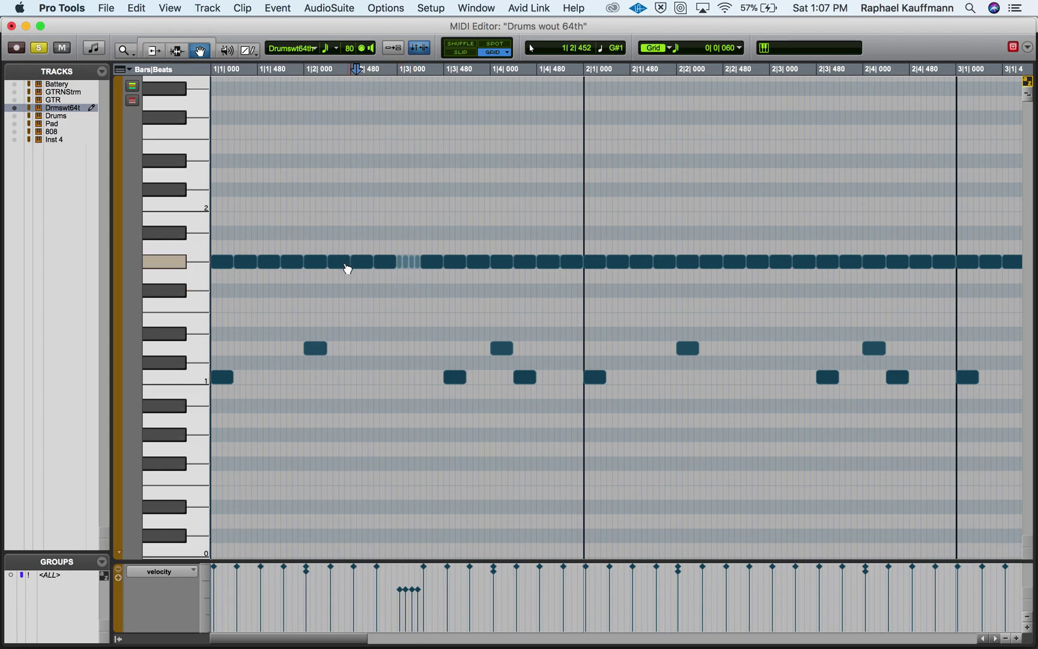
- Select every note in the hi-hat row and raise the velocities so the beat 1|3 roll matches the other hi-hats
{"action": "left_click", "coordinate": [309, 265]}
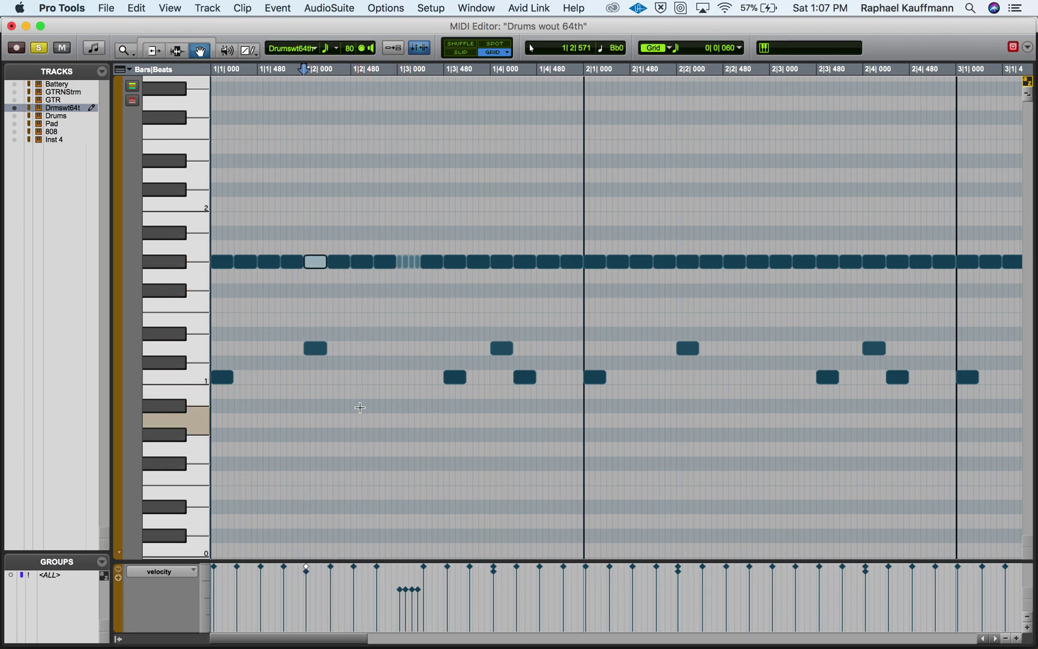
{"action": "left_click", "coordinate": [175, 263]}
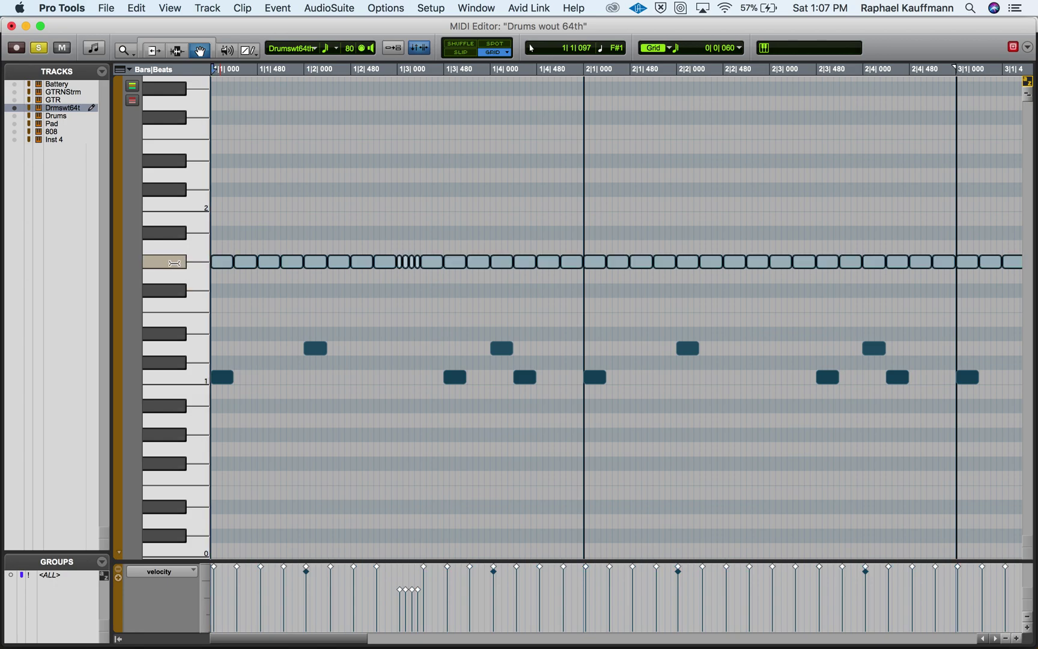
{"action": "left_click", "coordinate": [347, 318]}
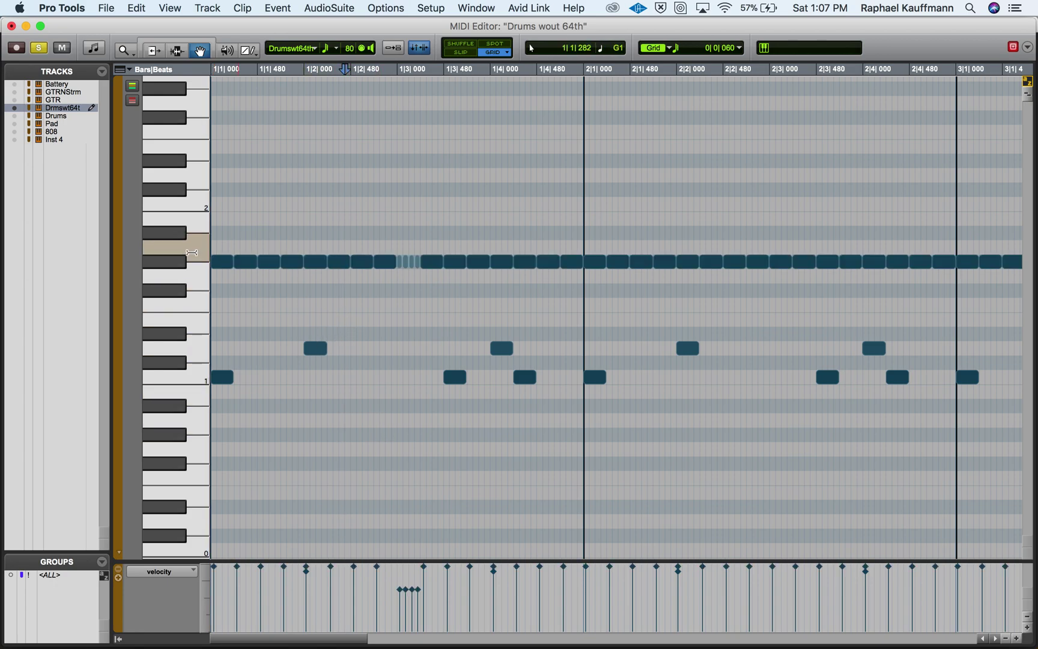
{"action": "left_click", "coordinate": [192, 253]}
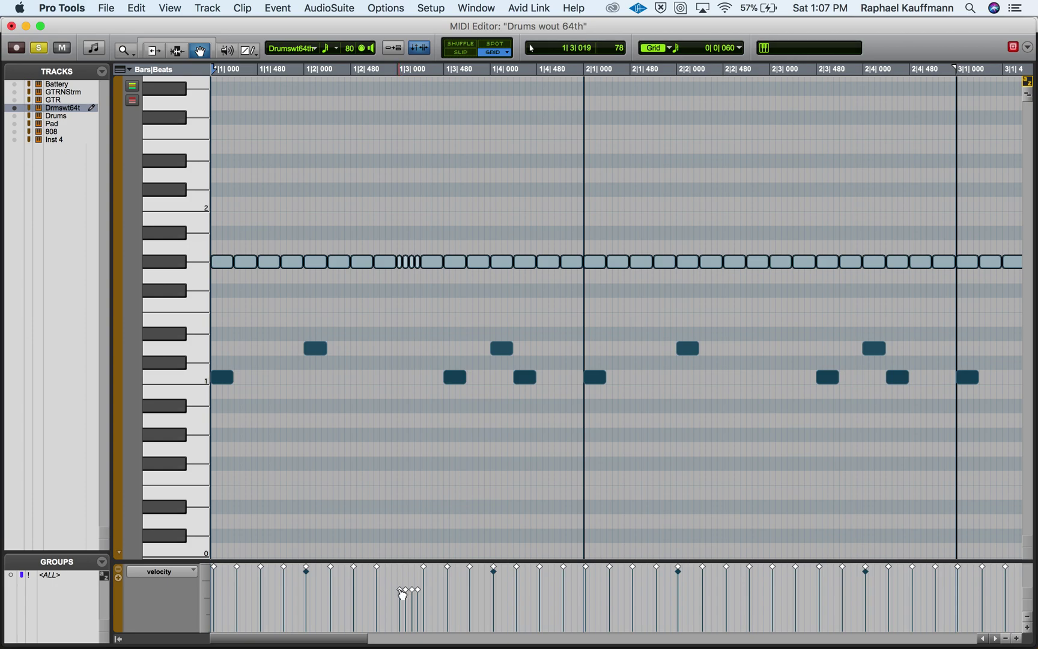
{"action": "left_click_drag", "start_coordinate": [400, 598], "coordinate": [401, 565]}
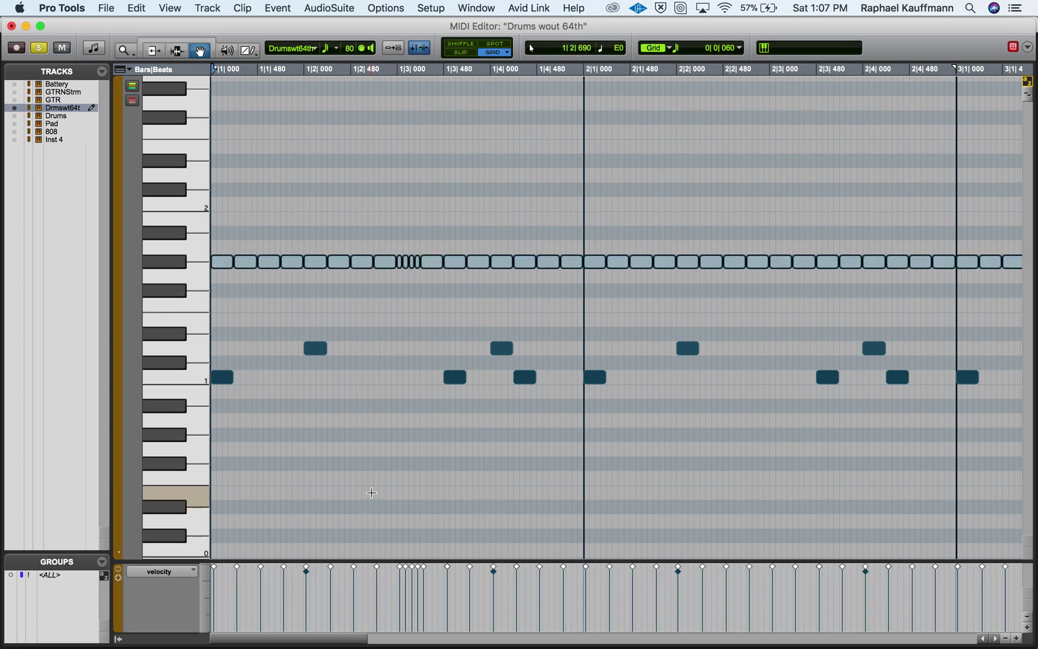
- Play the Drumswout64th pattern from just before the hi-hat roll at beat 1|3
{"action": "left_click", "coordinate": [374, 482]}
{"action": "key", "text": "space"}
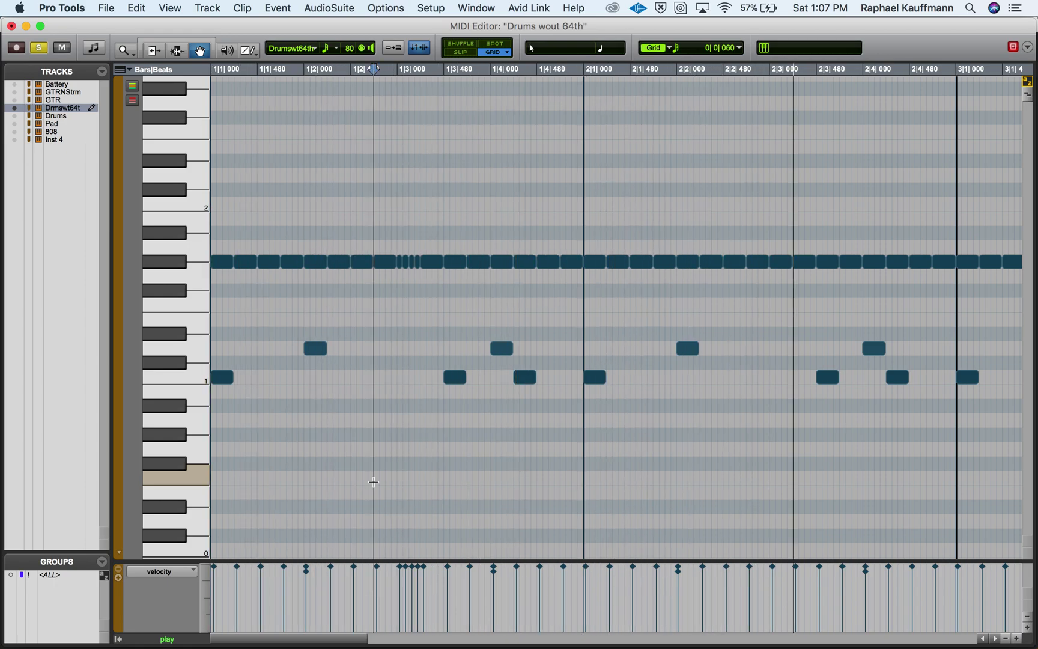
{"action": "key", "text": "space"}
- Close the MIDI Editor and unsolo the Drumswout64th track
{"action": "key", "text": "super+Tab"}
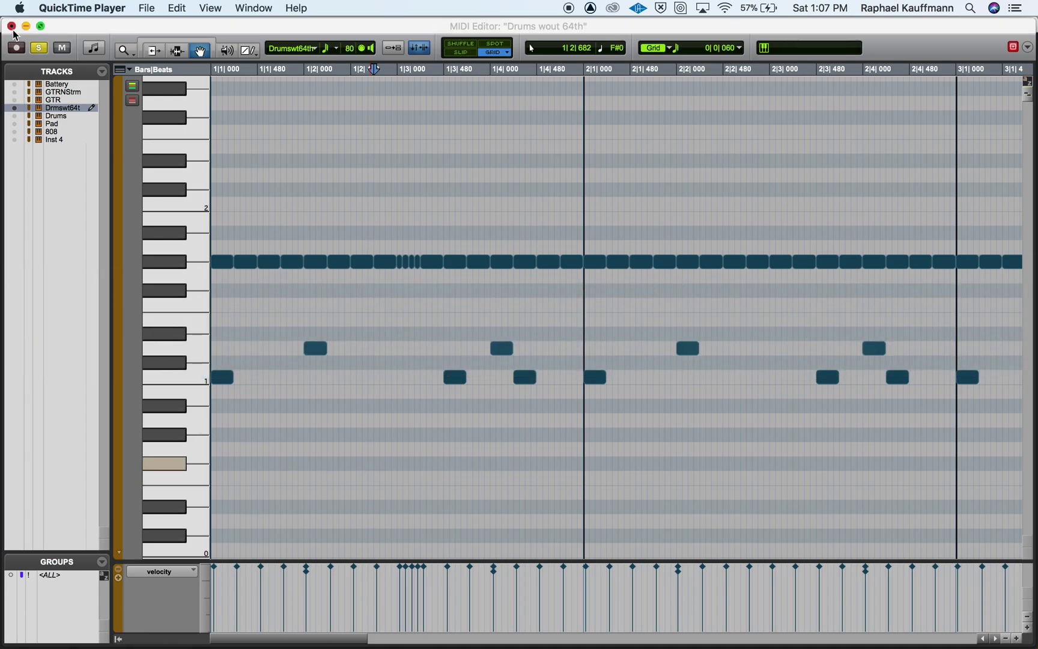
{"action": "left_click", "coordinate": [11, 26]}
{"action": "left_click", "coordinate": [153, 372]}
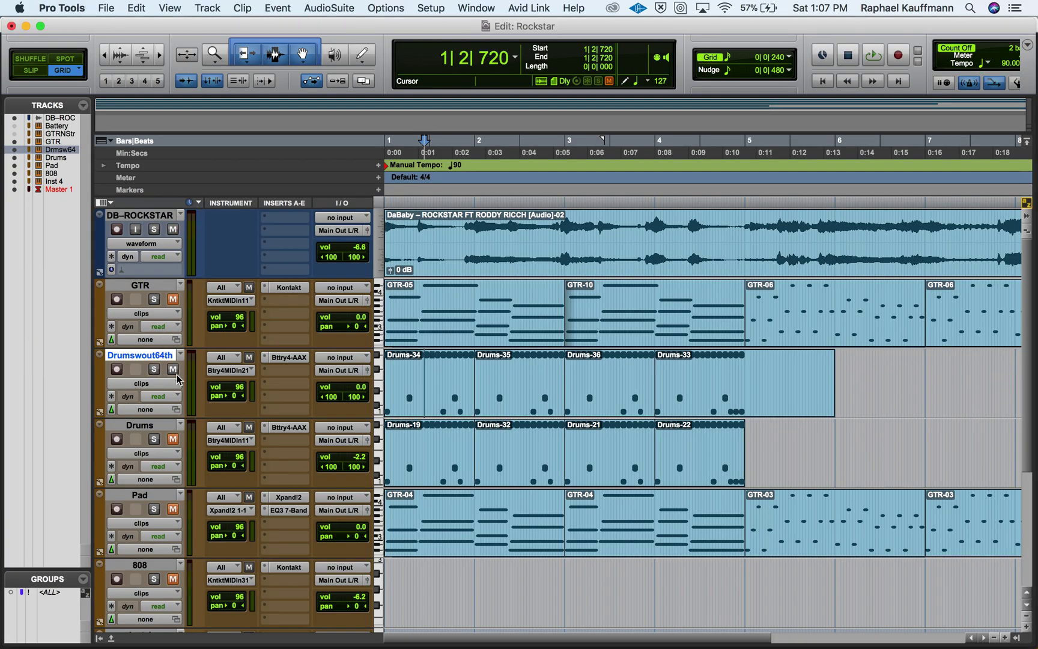
- Open the Drums-19 clip in the MIDI Editor, show all four bars and set the grid to 1/16 note
{"action": "double_click", "coordinate": [441, 466]}
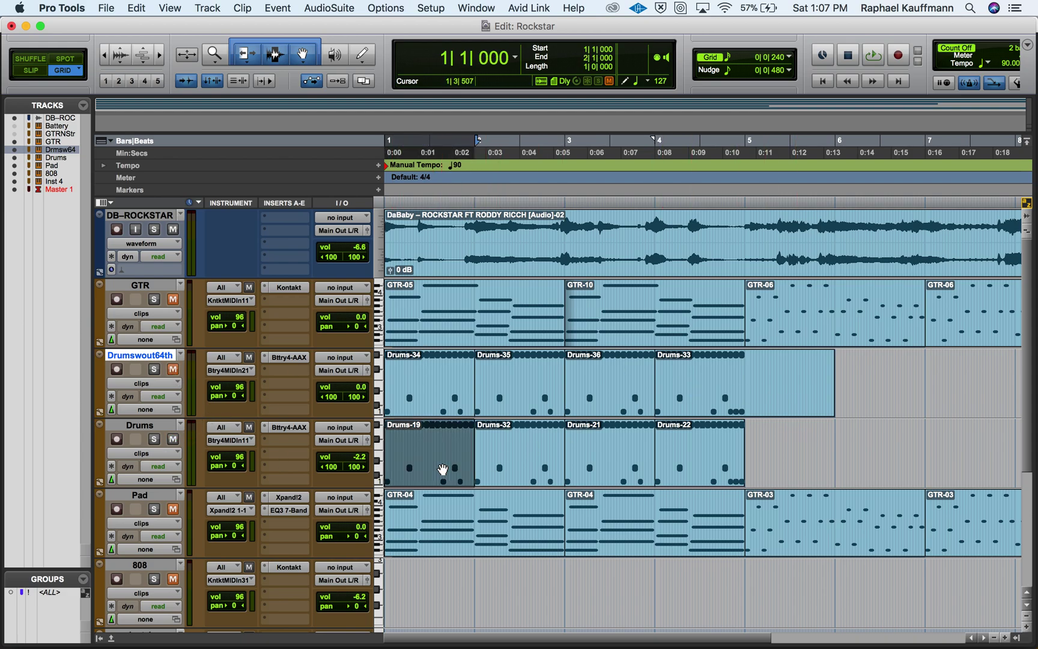
{"action": "left_click", "coordinate": [340, 293]}
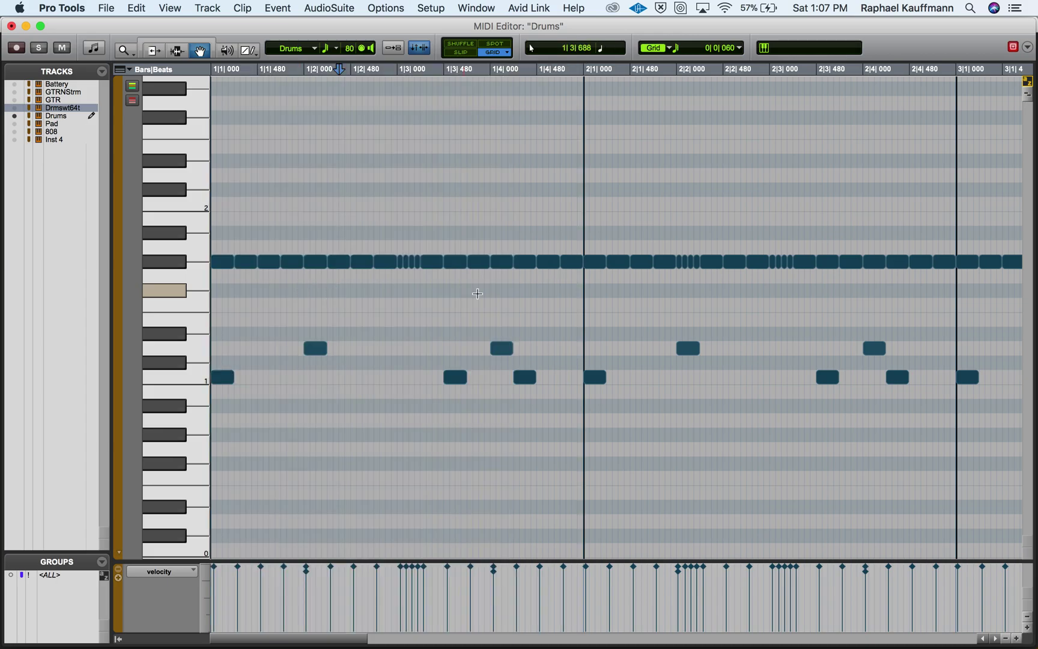
{"action": "key", "text": "super+bracketleft"}
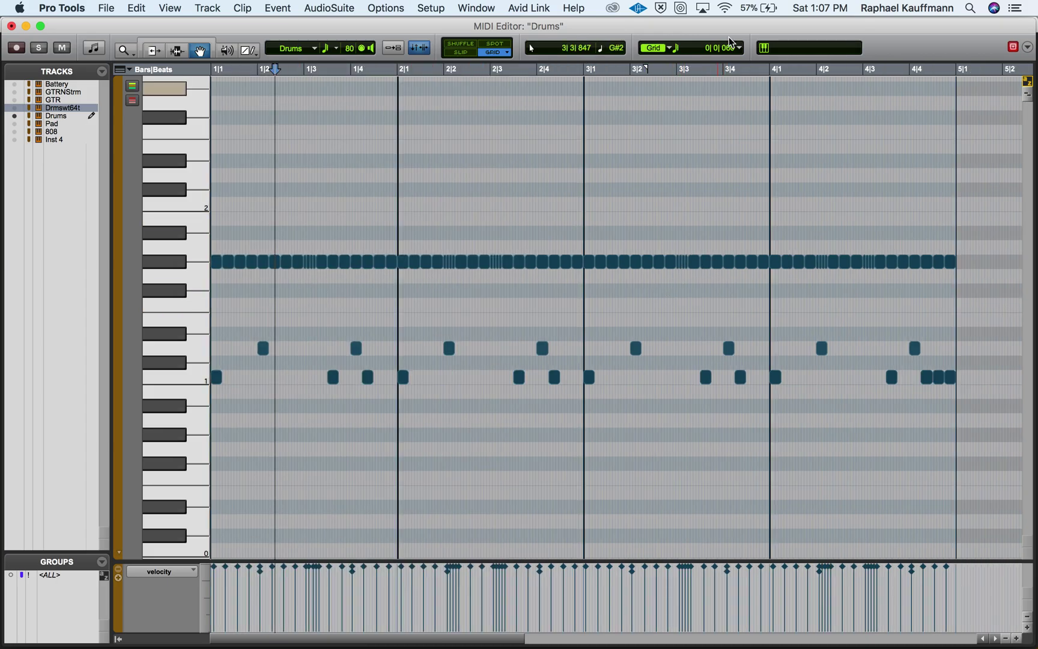
{"action": "left_click", "coordinate": [681, 48]}
{"action": "left_click", "coordinate": [697, 25]}
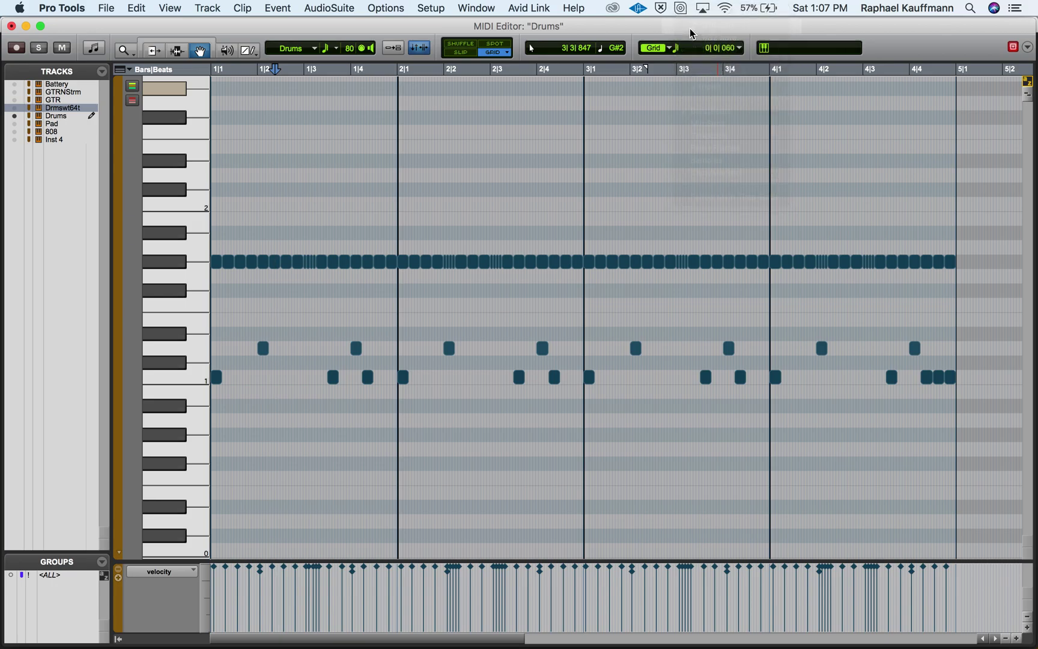
- Examine the hi-hat rolls in the four-bar Drums pattern and play it soloed from bar 1
{"action": "left_click", "coordinate": [300, 261]}
{"action": "left_click", "coordinate": [314, 278]}
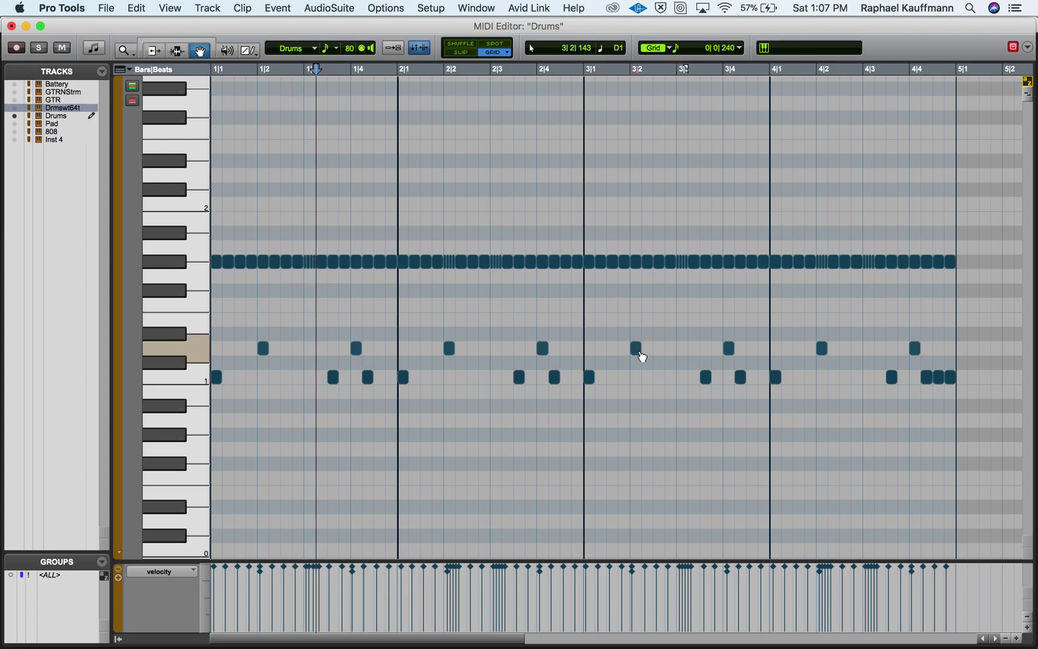
{"action": "left_click", "coordinate": [685, 297]}
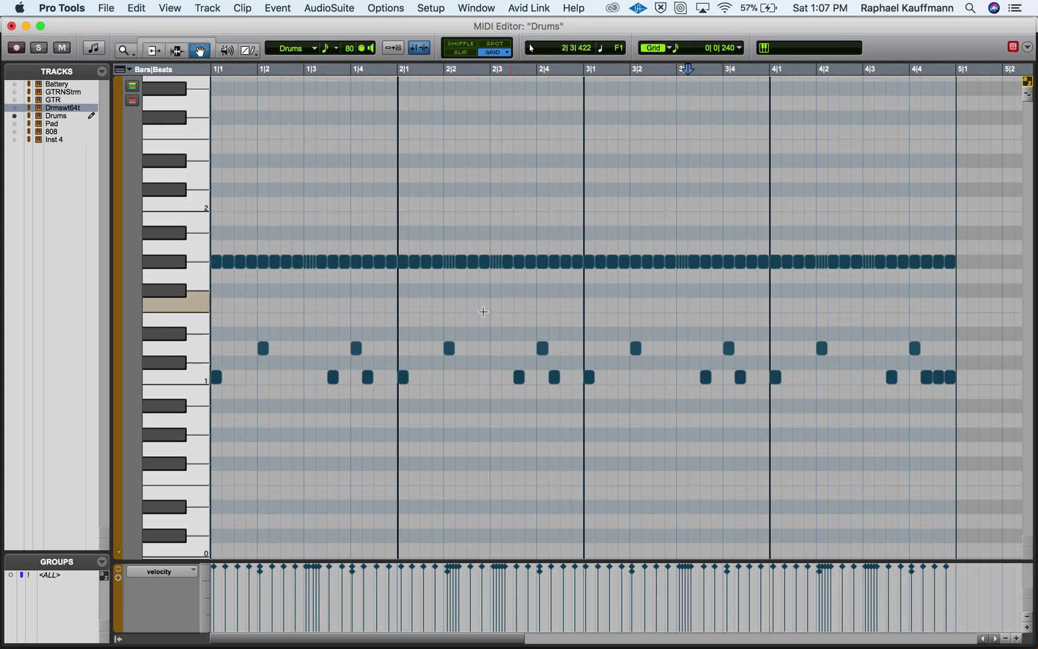
{"action": "left_click", "coordinate": [451, 318]}
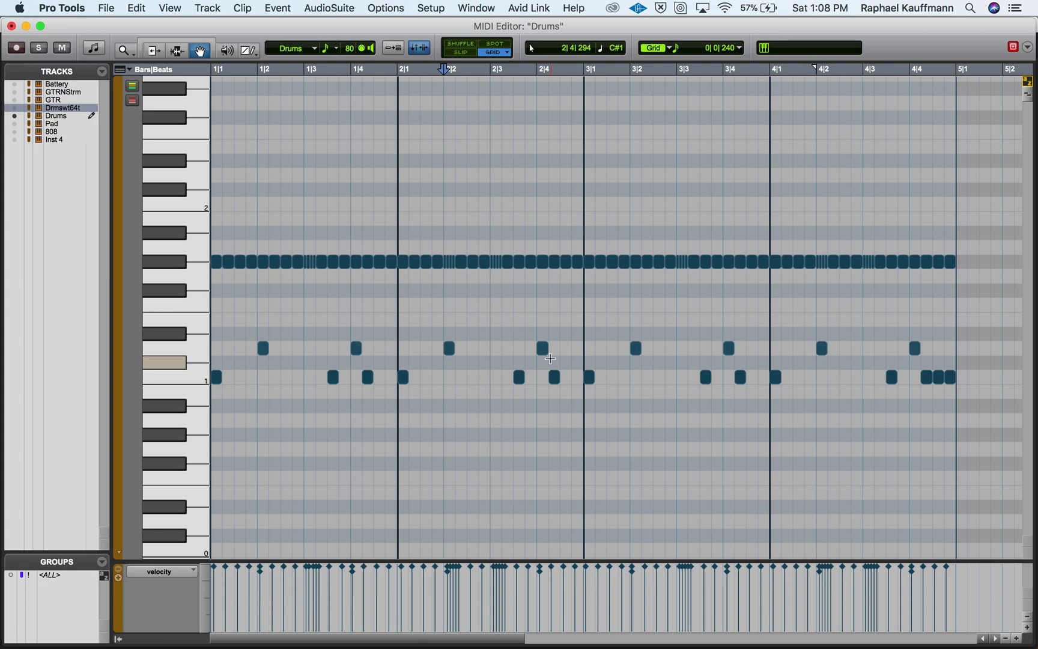
{"action": "left_click", "coordinate": [490, 243]}
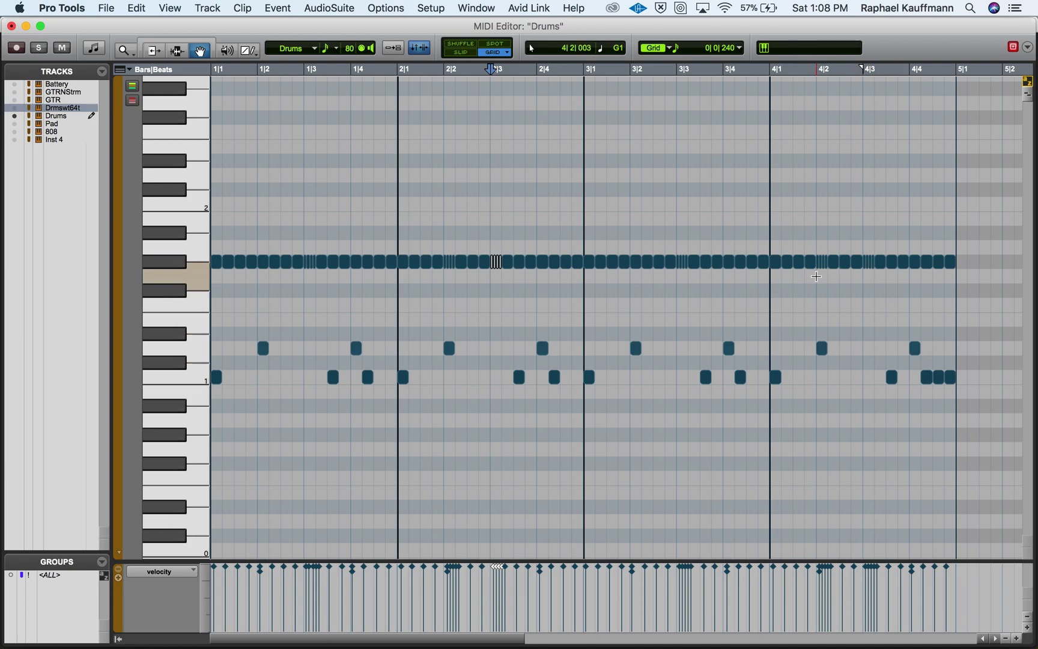
{"action": "key", "text": "space"}
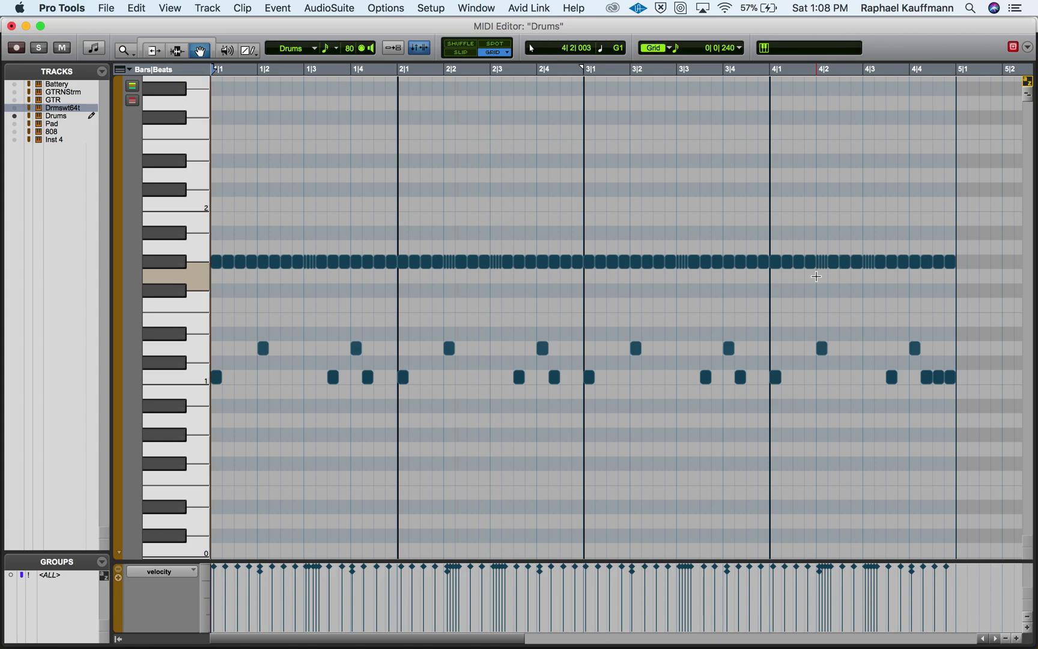
{"action": "key", "text": "space"}
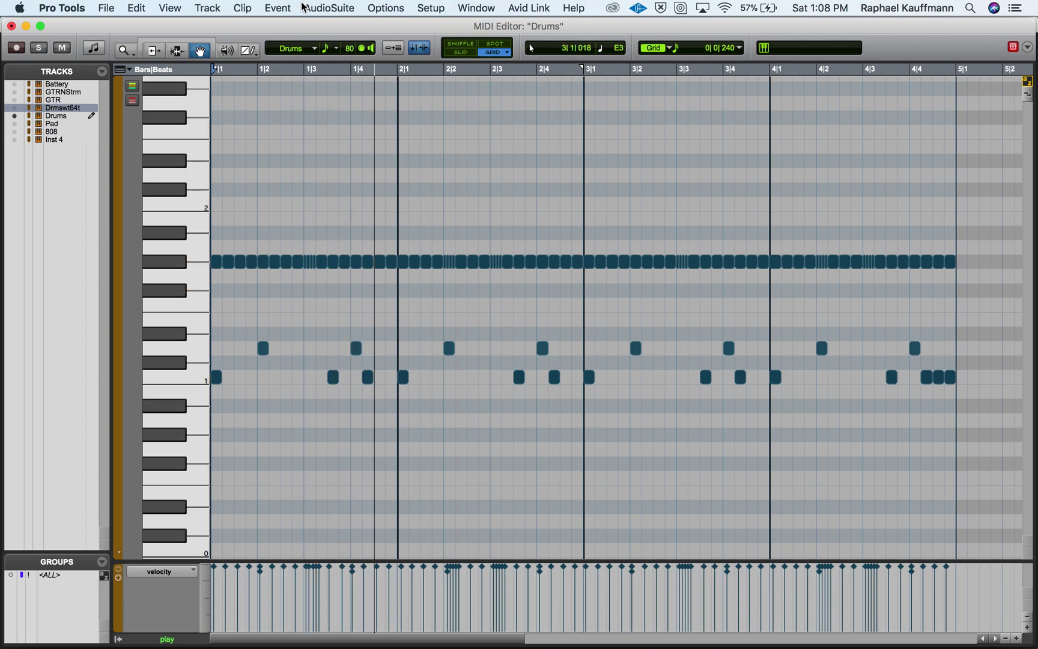
{"action": "left_click", "coordinate": [40, 48]}
{"action": "key", "text": "space"}
{"action": "key", "text": "space"}
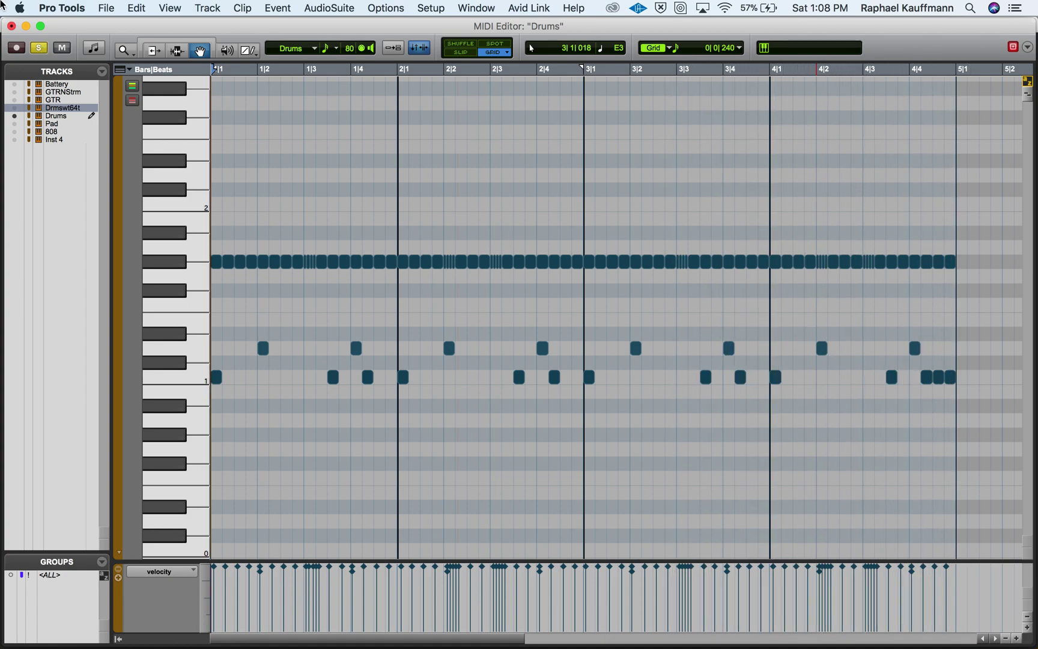
{"action": "left_click", "coordinate": [38, 47]}
{"action": "left_click", "coordinate": [11, 26]}
- Open the Drums-27, Drums-28, Drums-29 and Drums-31 clips at bar 13 together in the MIDI Editor
{"action": "scroll", "coordinate": [647, 446], "scroll_direction": "right", "scroll_amount": 5}
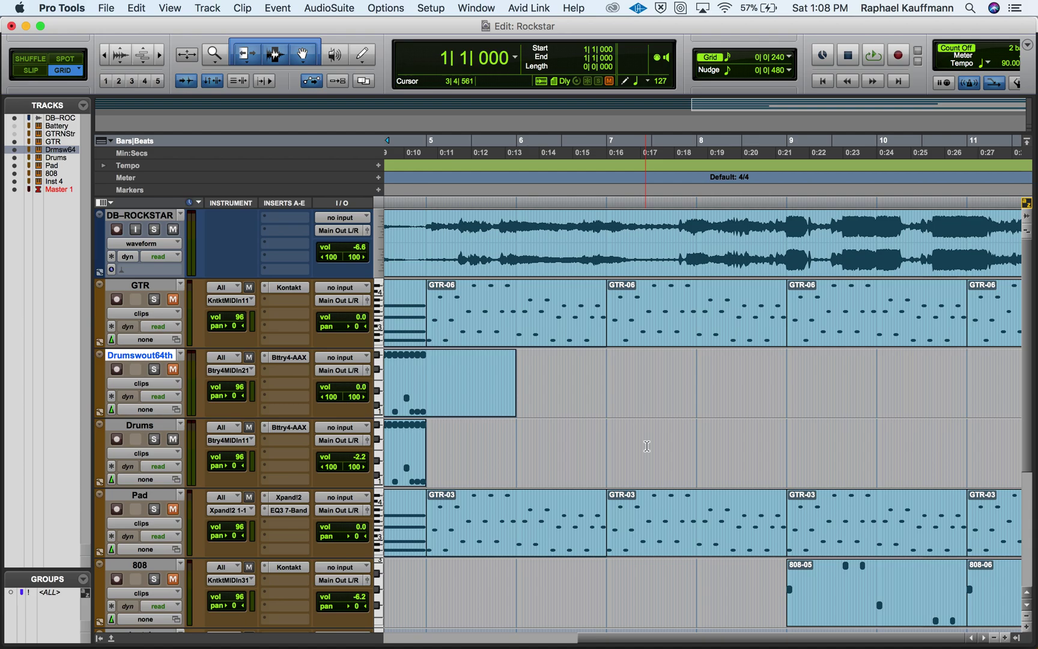
{"action": "scroll", "coordinate": [647, 445], "scroll_direction": "left", "scroll_amount": 5}
{"action": "scroll", "coordinate": [647, 446], "scroll_direction": "down", "scroll_amount": 3}
{"action": "scroll", "coordinate": [647, 446], "scroll_direction": "right", "scroll_amount": 5}
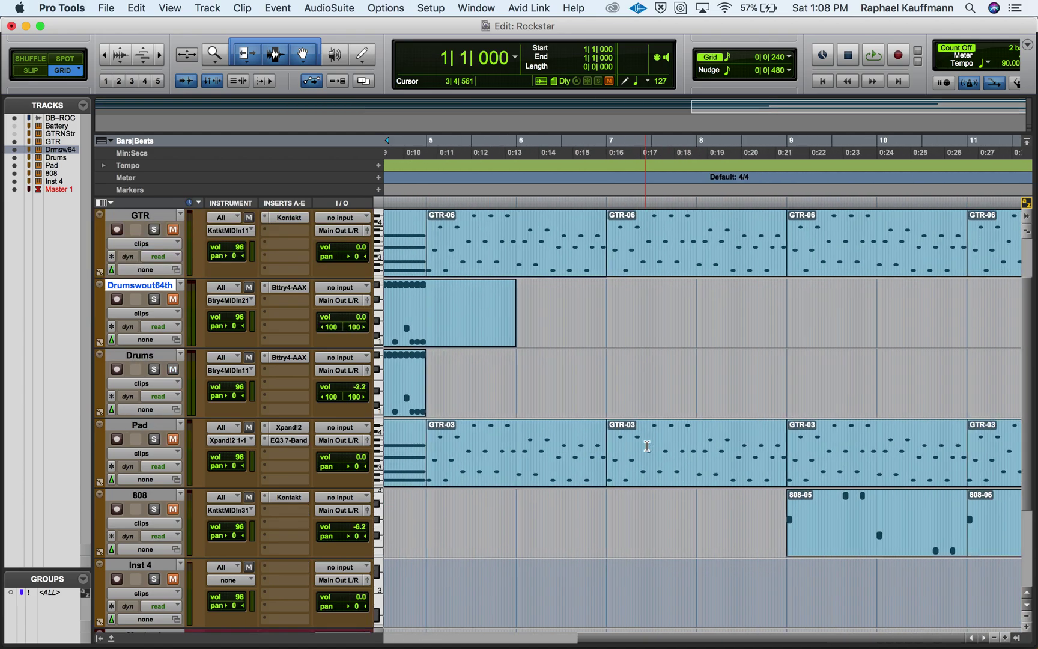
{"action": "key", "text": "super+bracketleft"}
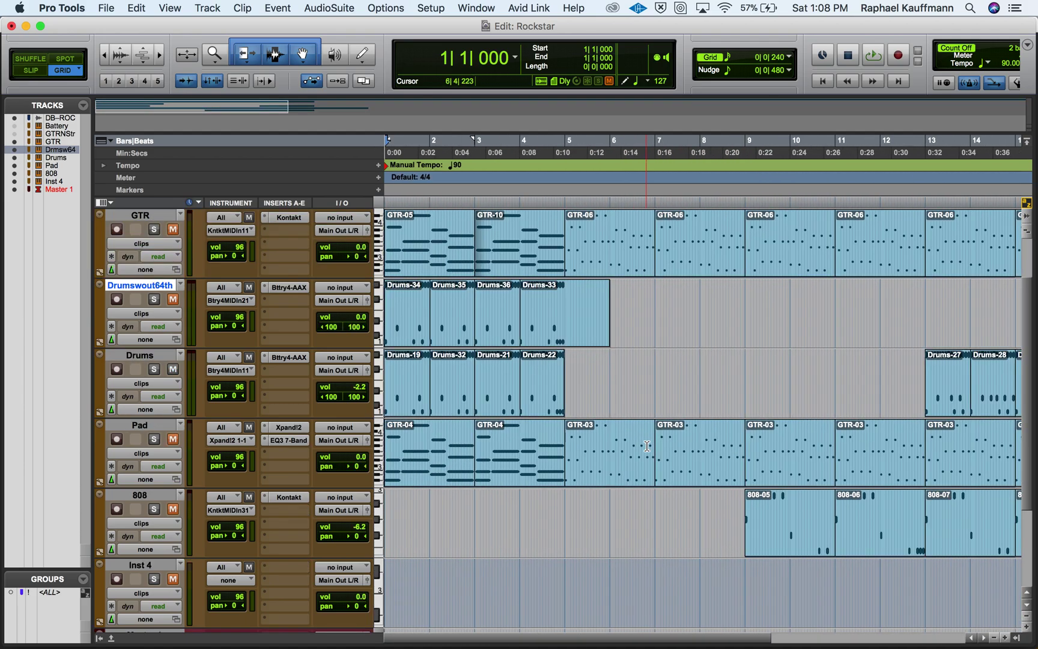
{"action": "scroll", "coordinate": [647, 445], "scroll_direction": "right", "scroll_amount": 5}
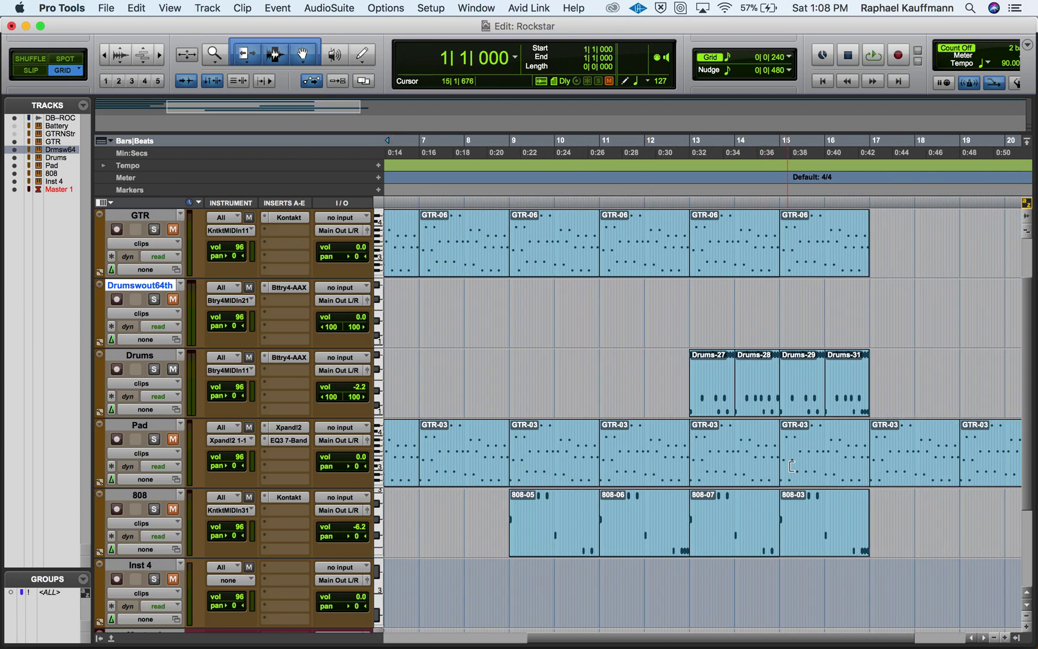
{"action": "left_click", "coordinate": [716, 412]}
{"action": "left_click", "coordinate": [840, 412], "text": "shift"}
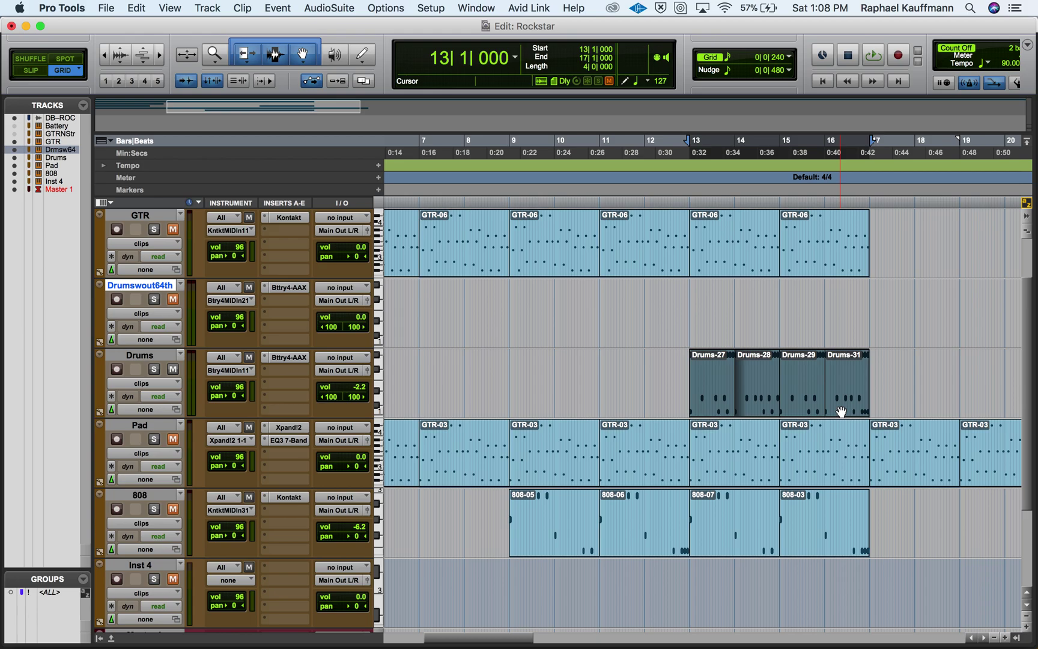
{"action": "double_click", "coordinate": [711, 409]}
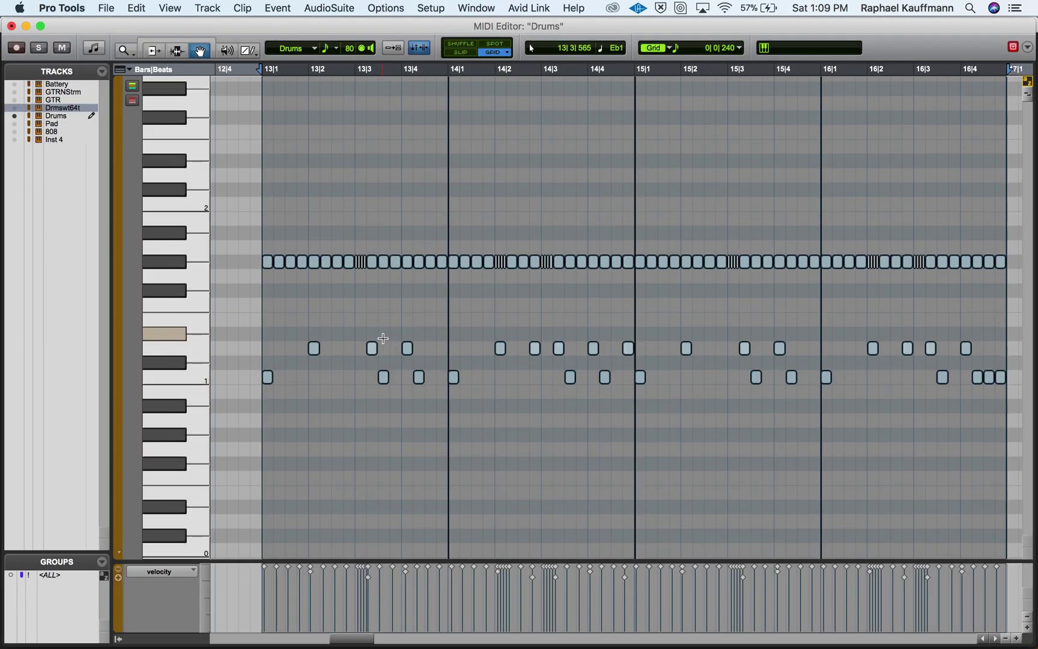
{"action": "key", "text": "super+a"}
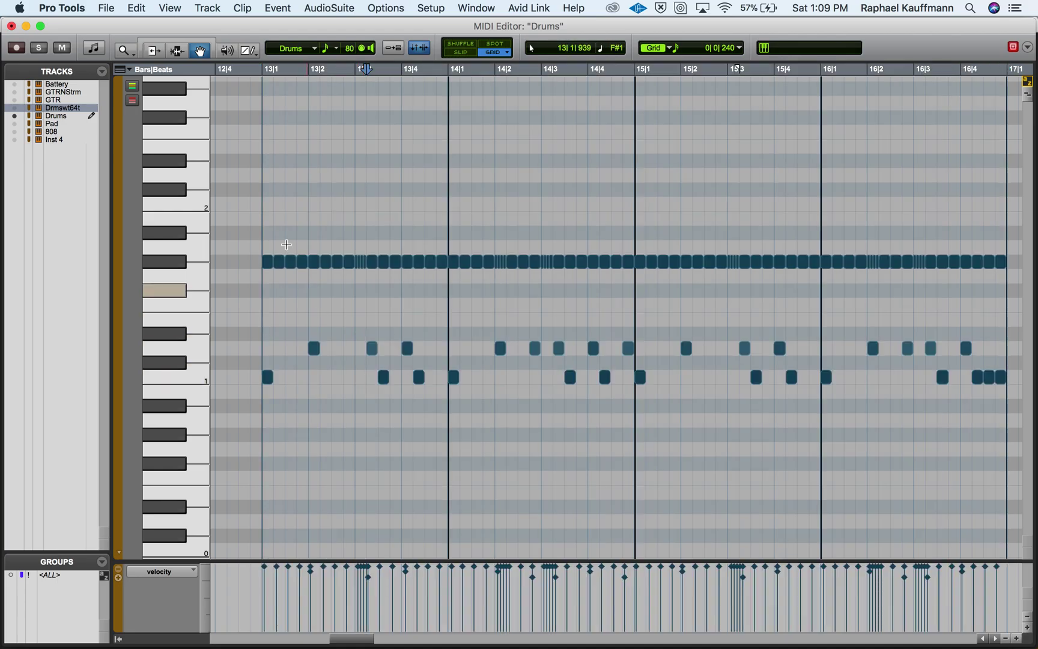
- Audition the soloed Drums pattern from bar 13, then unsolo it and close the MIDI Editor
{"action": "left_click", "coordinate": [38, 48]}
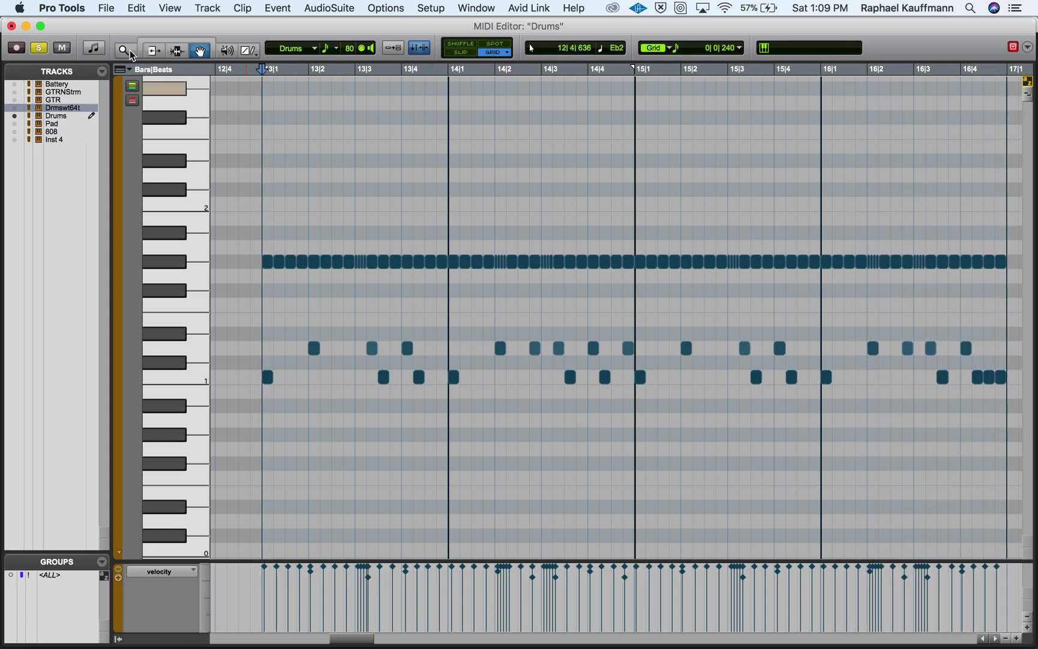
{"action": "left_click", "coordinate": [33, 49]}
{"action": "left_click", "coordinate": [10, 26]}
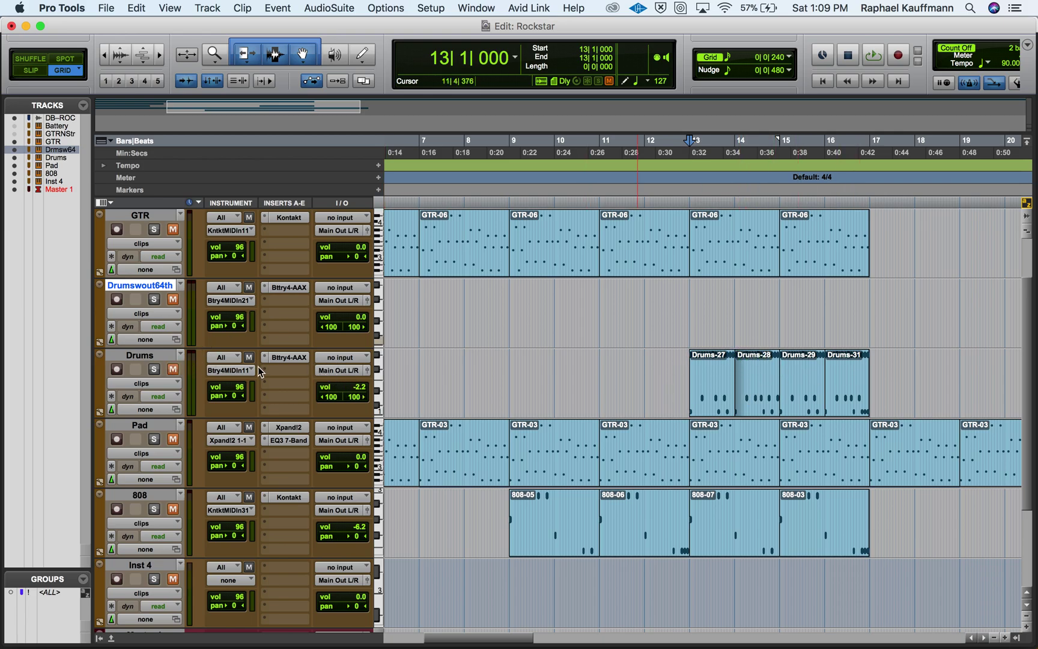
- Hide the Drumswout64th track and move the Drums-19, Drums-32, Drums-21 and Drums-22 clips from bar 1 to bar 9
{"action": "key", "text": "Return"}
{"action": "left_click", "coordinate": [403, 396]}
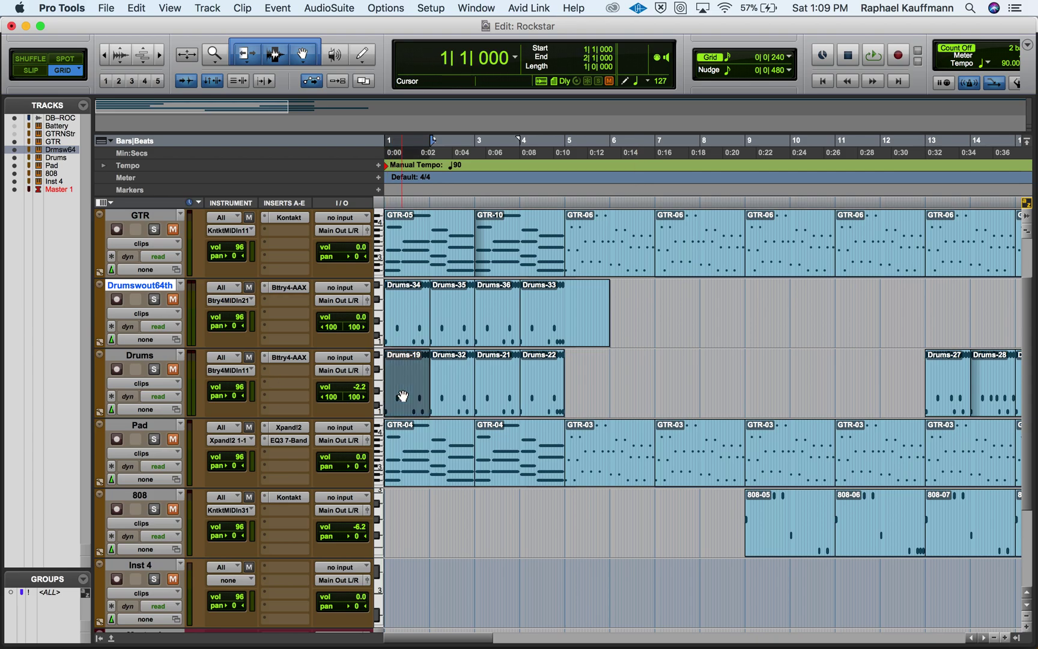
{"action": "left_click", "coordinate": [532, 396], "text": "shift"}
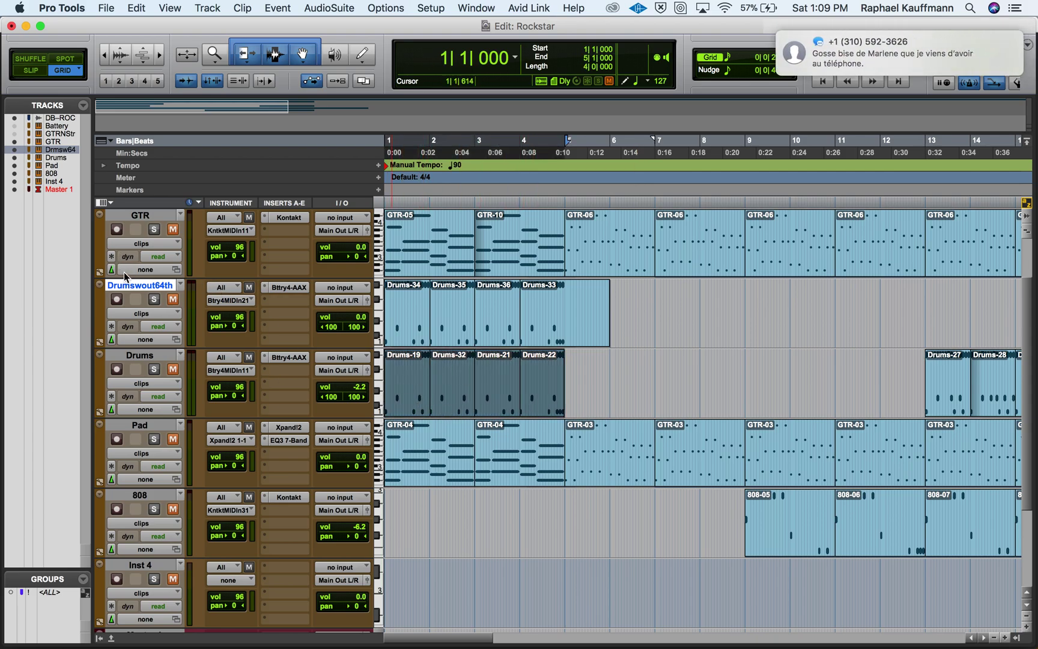
{"action": "left_click", "coordinate": [15, 150]}
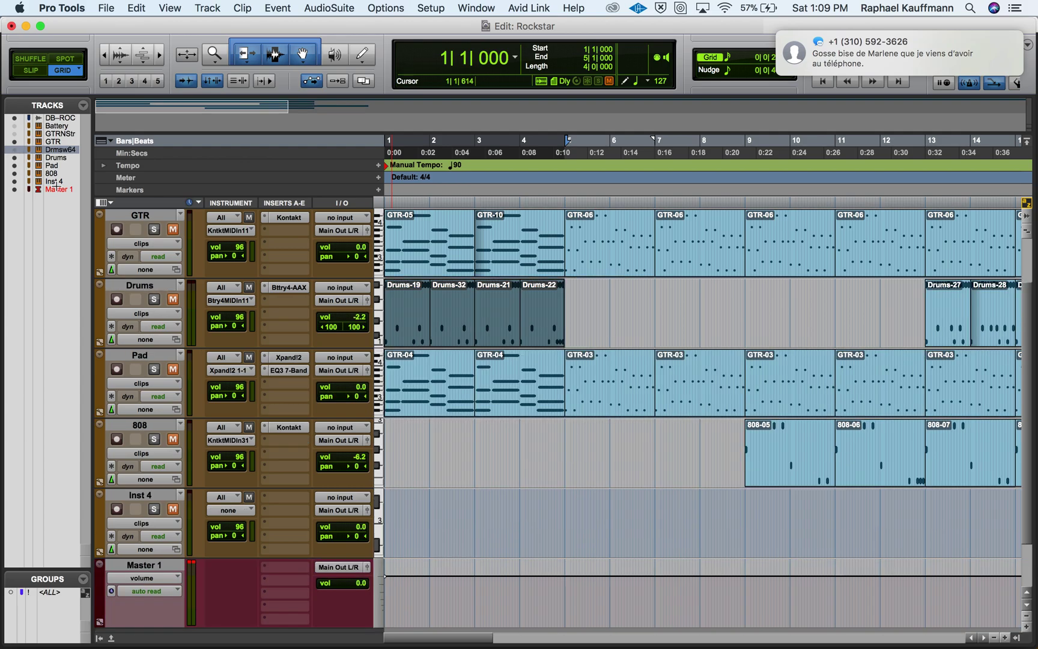
{"action": "left_click_drag", "start_coordinate": [417, 344], "coordinate": [769, 332]}
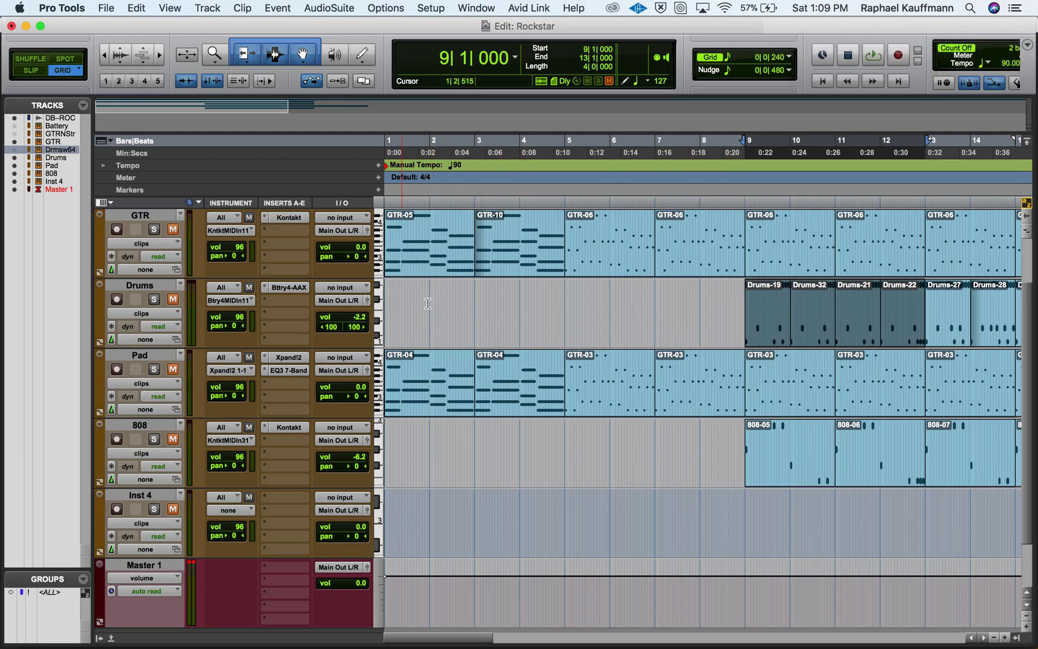
- Hide the Pad track and view the instrument loaded in the 808 track's Kontakt plug-in
{"action": "left_click", "coordinate": [144, 359]}
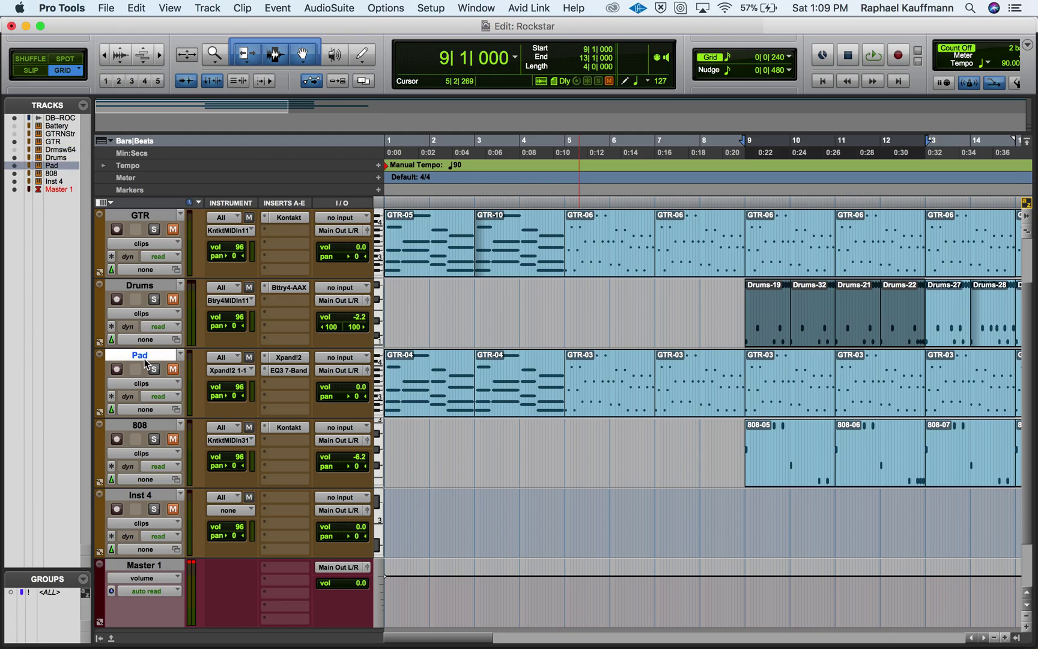
{"action": "left_click", "coordinate": [14, 166]}
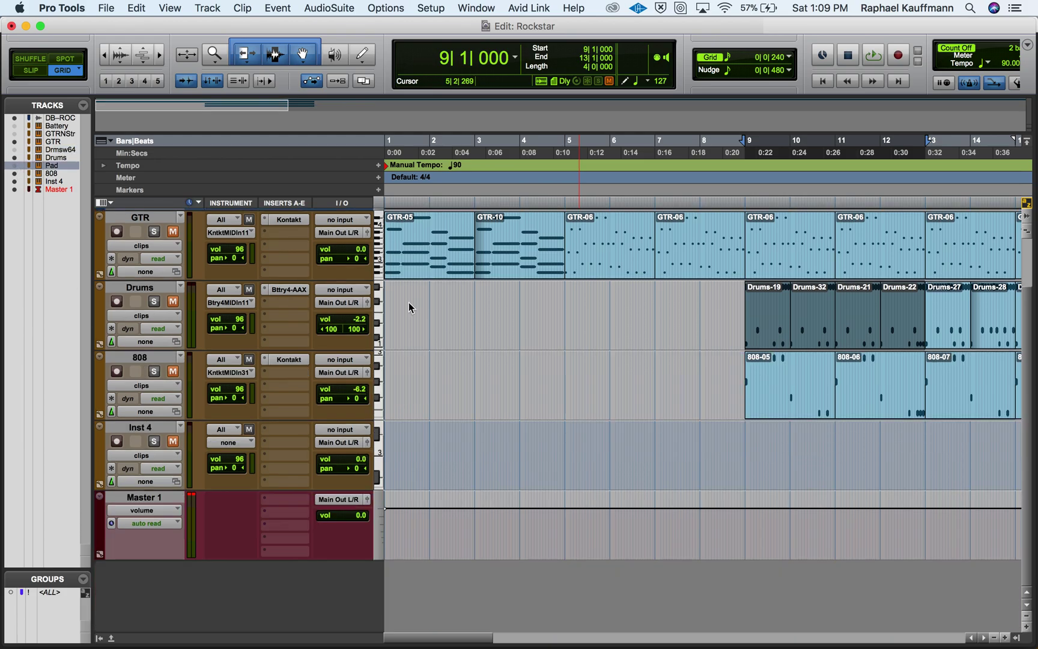
{"action": "left_click", "coordinate": [159, 360]}
{"action": "left_click", "coordinate": [285, 363]}
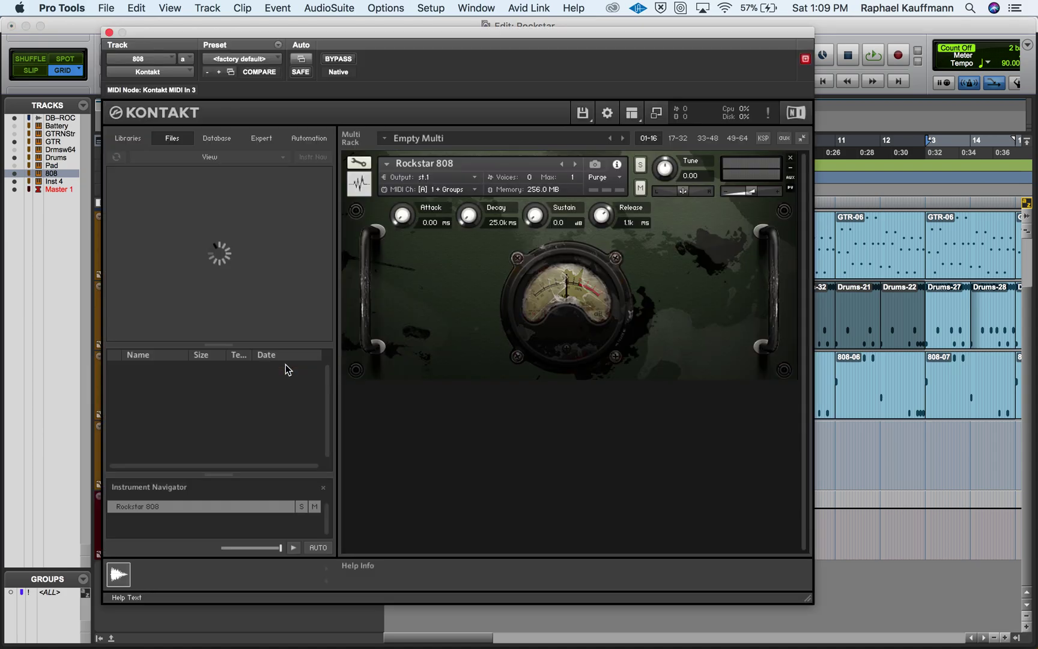
{"action": "left_click", "coordinate": [109, 32]}
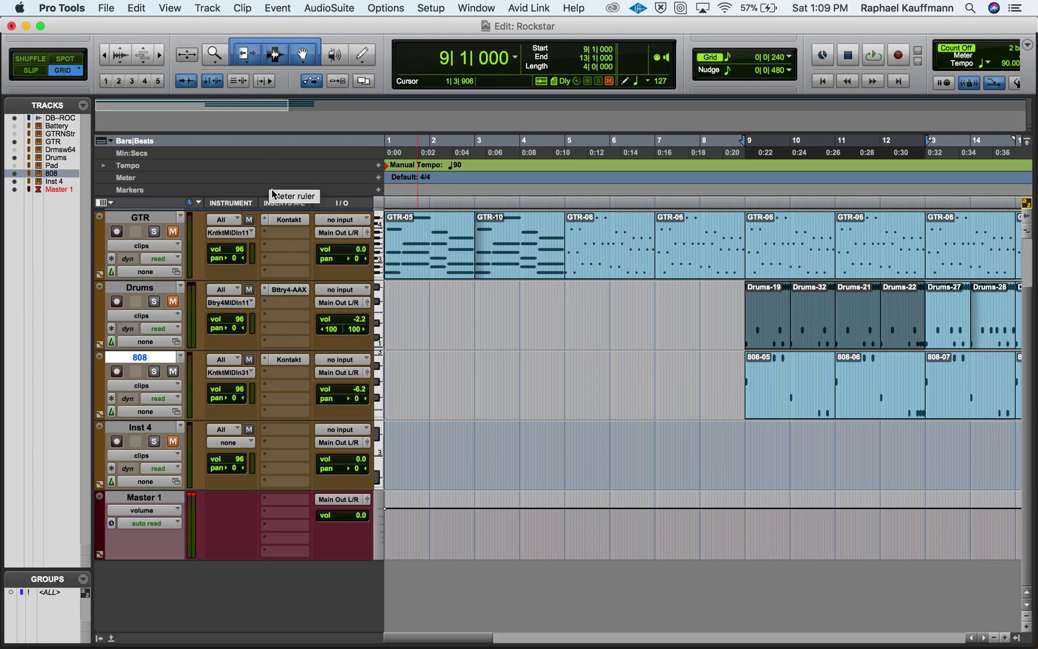
- Remove the Nylon Guitar from the GTR track's Kontakt and switch its browser to the sound libraries
{"action": "left_click", "coordinate": [287, 223]}
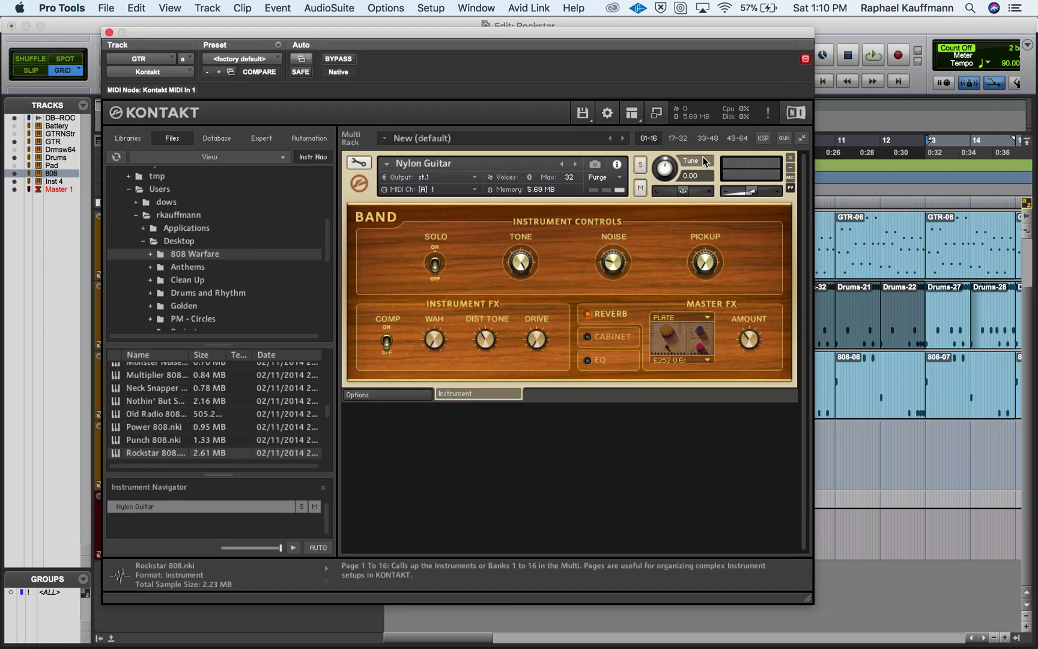
{"action": "left_click", "coordinate": [792, 158]}
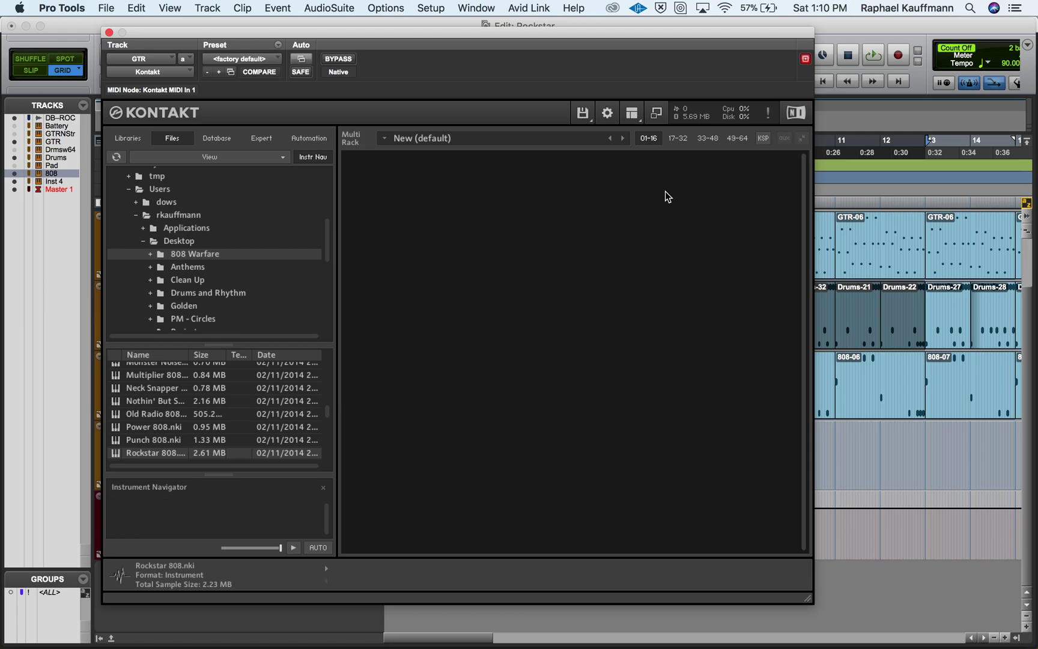
{"action": "left_click", "coordinate": [120, 112]}
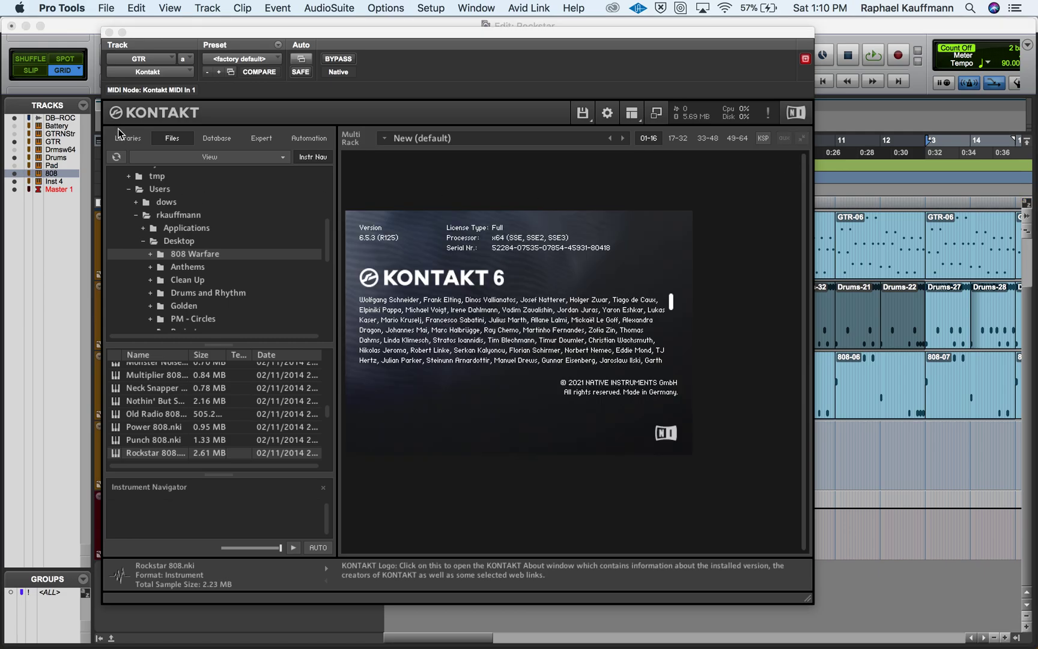
{"action": "left_click", "coordinate": [405, 280]}
{"action": "left_click", "coordinate": [128, 138]}
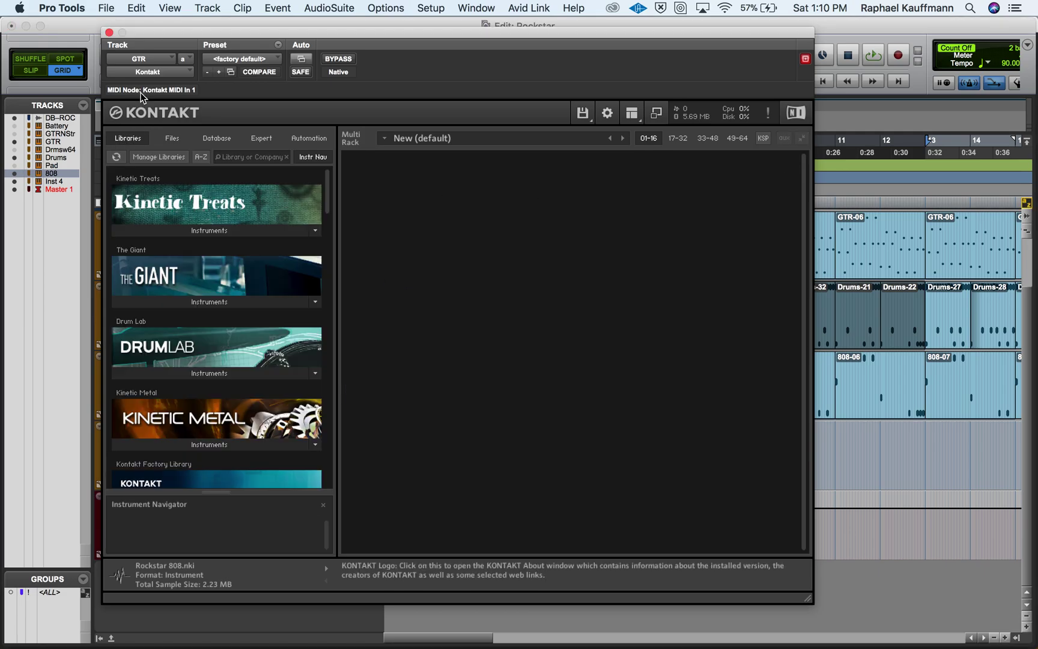
{"action": "left_click", "coordinate": [109, 32]}
- Reopen the GTR track's Kontakt and list the instrument folders of the Kontakt Factory Library
{"action": "left_click", "coordinate": [153, 218]}
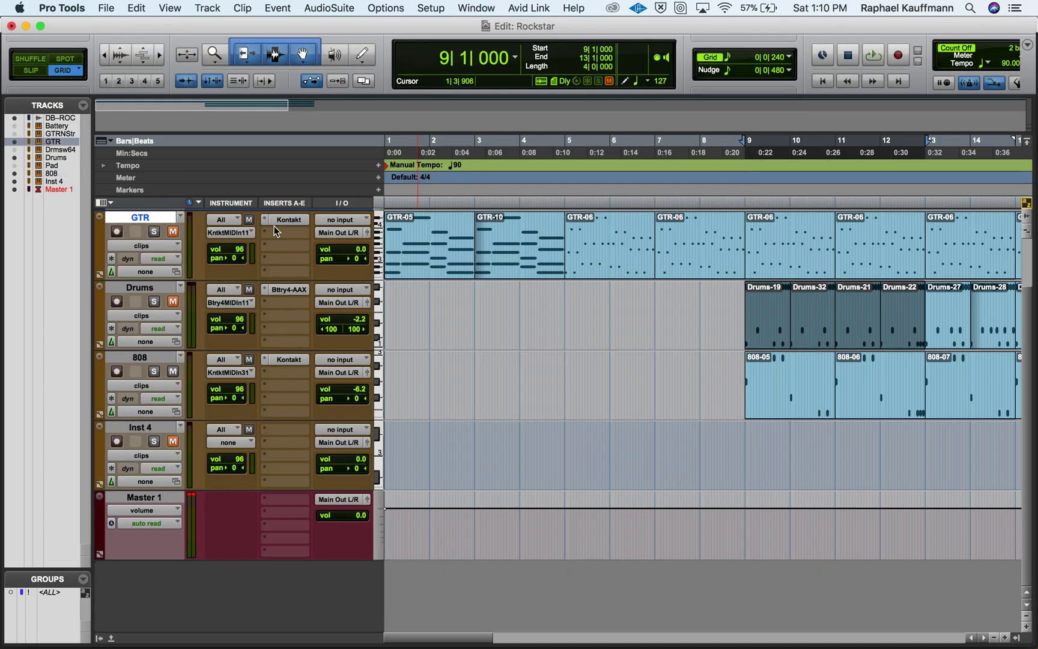
{"action": "left_click", "coordinate": [284, 219]}
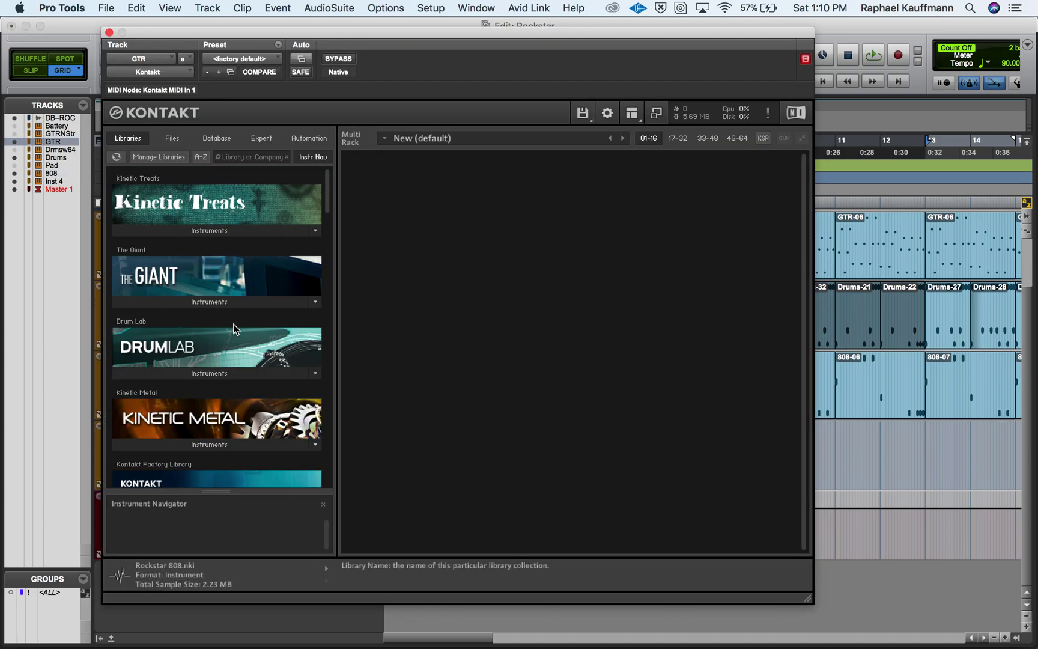
{"action": "scroll", "coordinate": [234, 329], "scroll_direction": "down", "scroll_amount": 4}
{"action": "scroll", "coordinate": [233, 329], "scroll_direction": "down", "scroll_amount": 3}
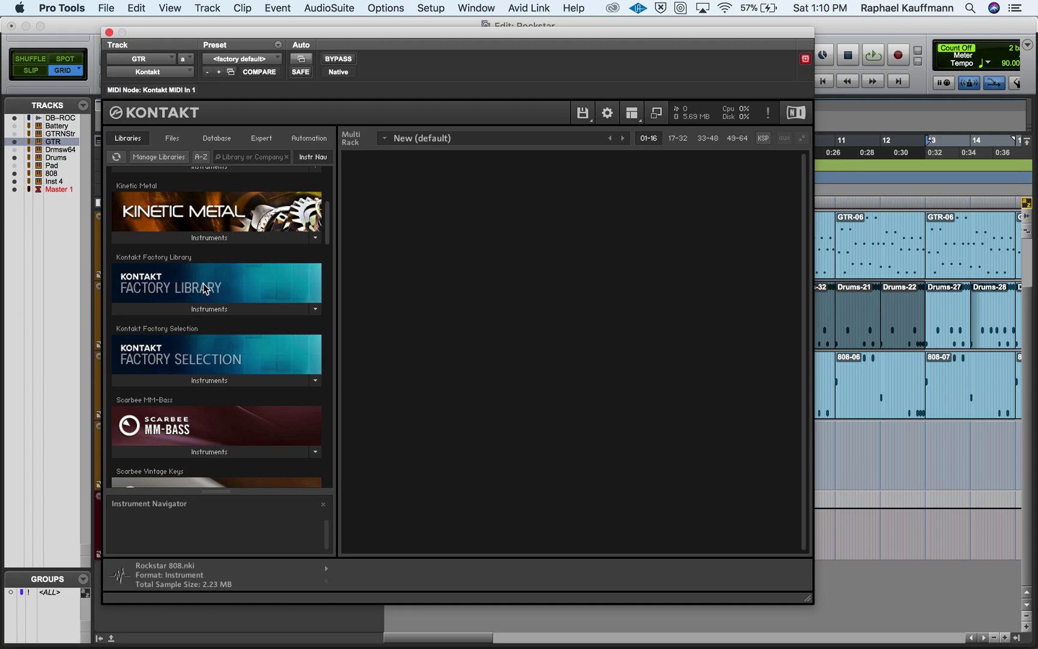
{"action": "left_click", "coordinate": [210, 310]}
{"action": "left_click", "coordinate": [189, 326]}
{"action": "left_click", "coordinate": [178, 328]}
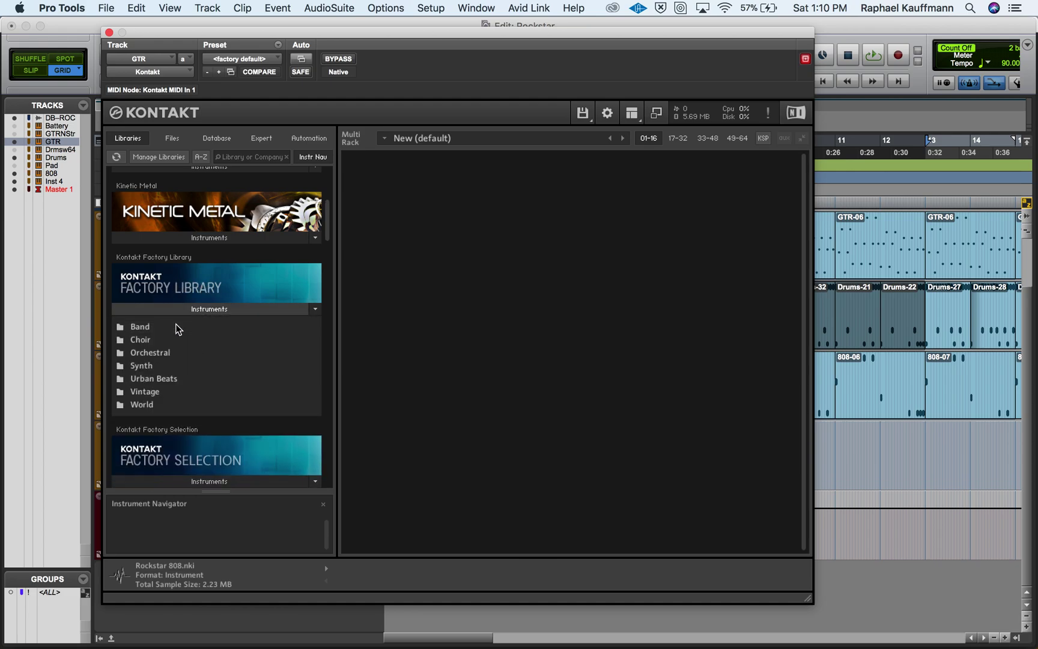
- Load Nylon Guitar.nki from the factory library's Band > 5 - Guitar folder and close Kontakt
{"action": "left_click", "coordinate": [140, 328]}
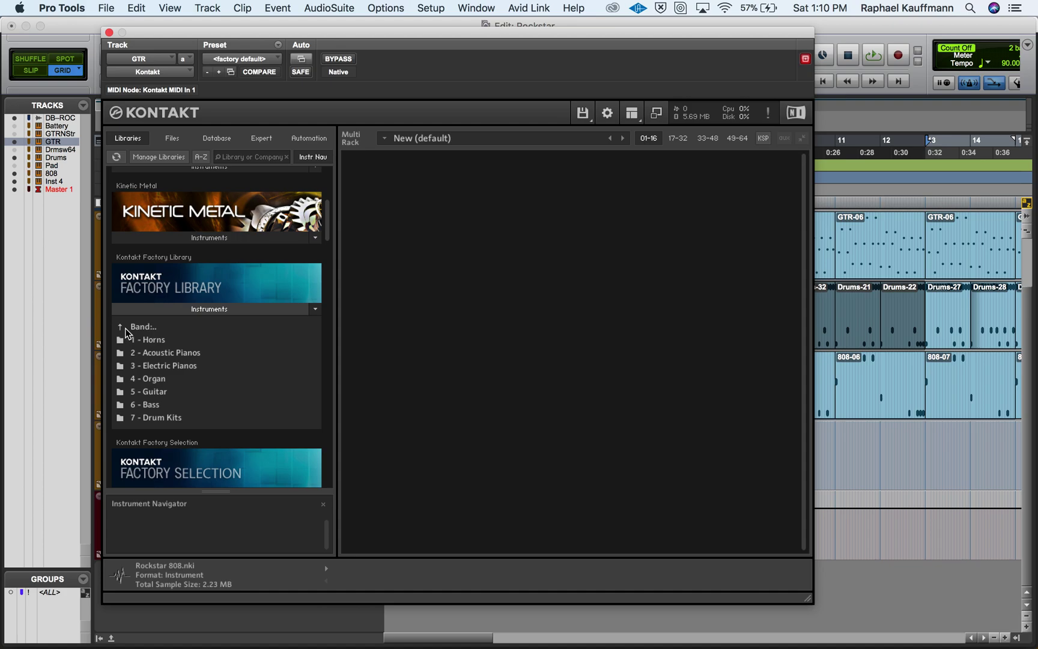
{"action": "left_click", "coordinate": [137, 327]}
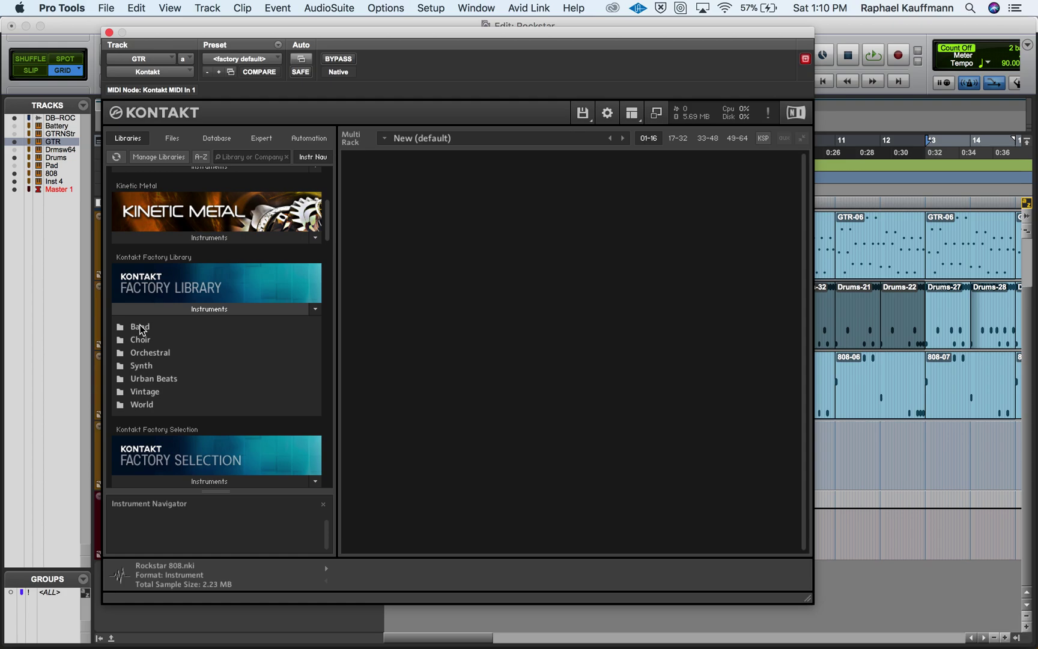
{"action": "left_click", "coordinate": [135, 329]}
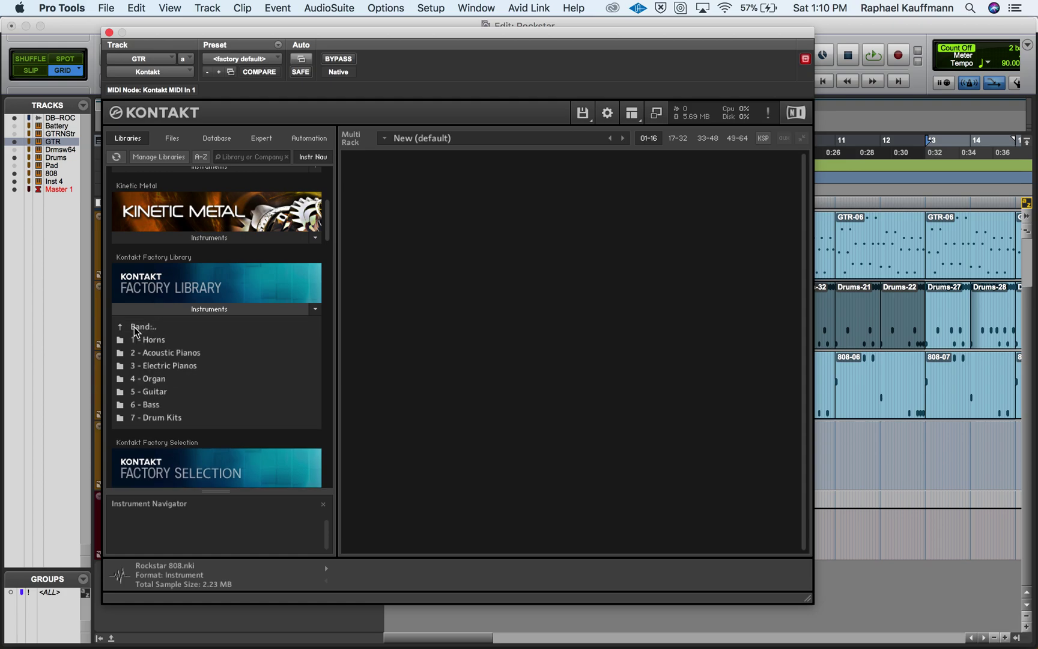
{"action": "left_click", "coordinate": [153, 391]}
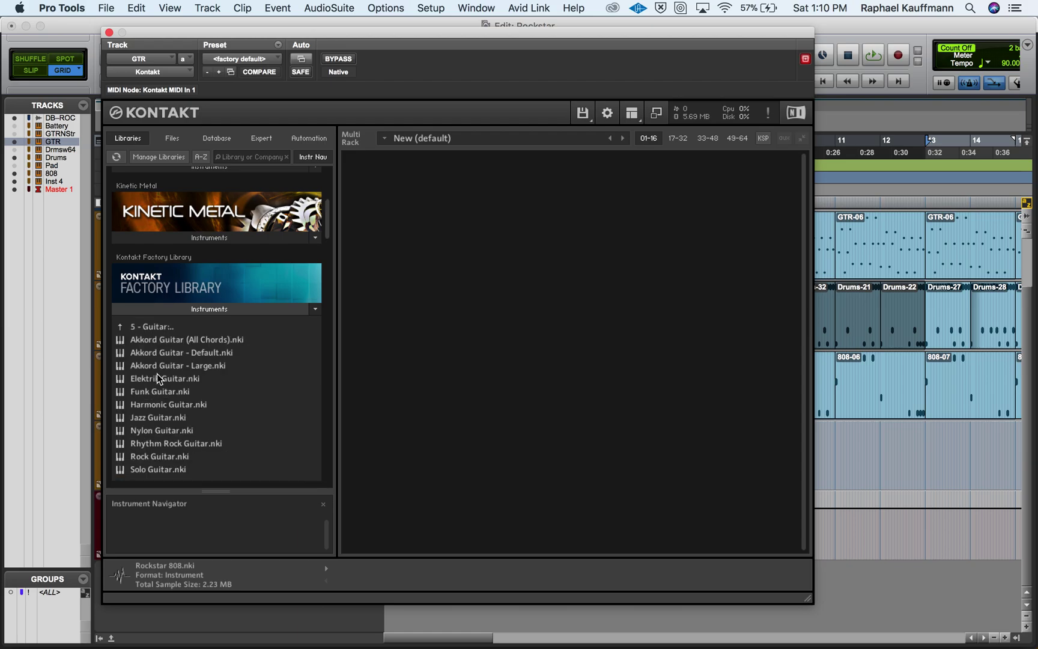
{"action": "double_click", "coordinate": [165, 430]}
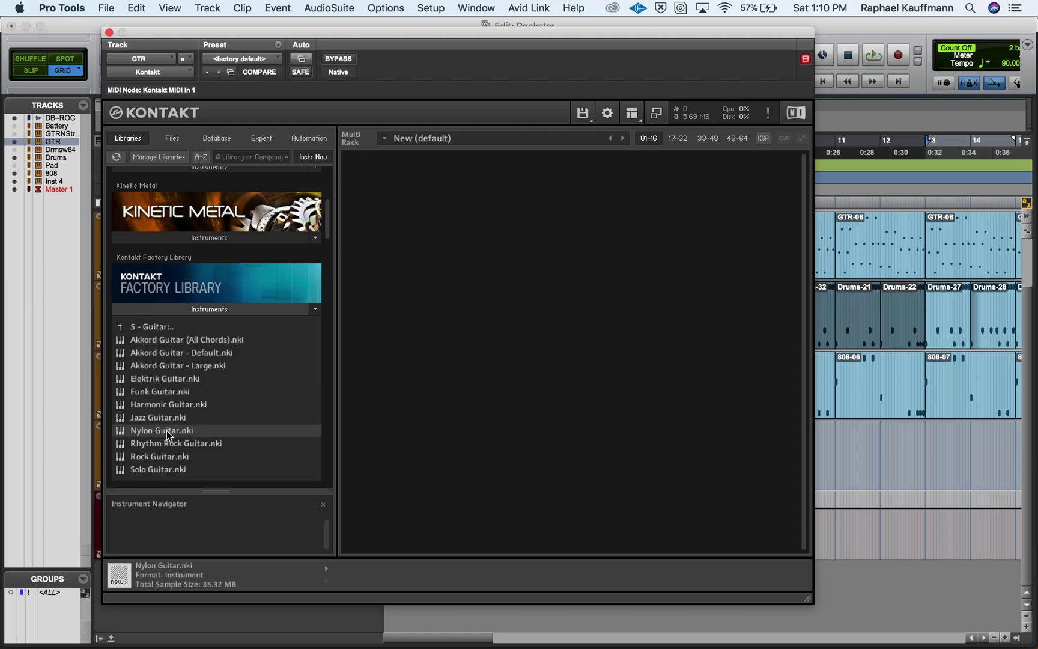
{"action": "left_click", "coordinate": [109, 33]}
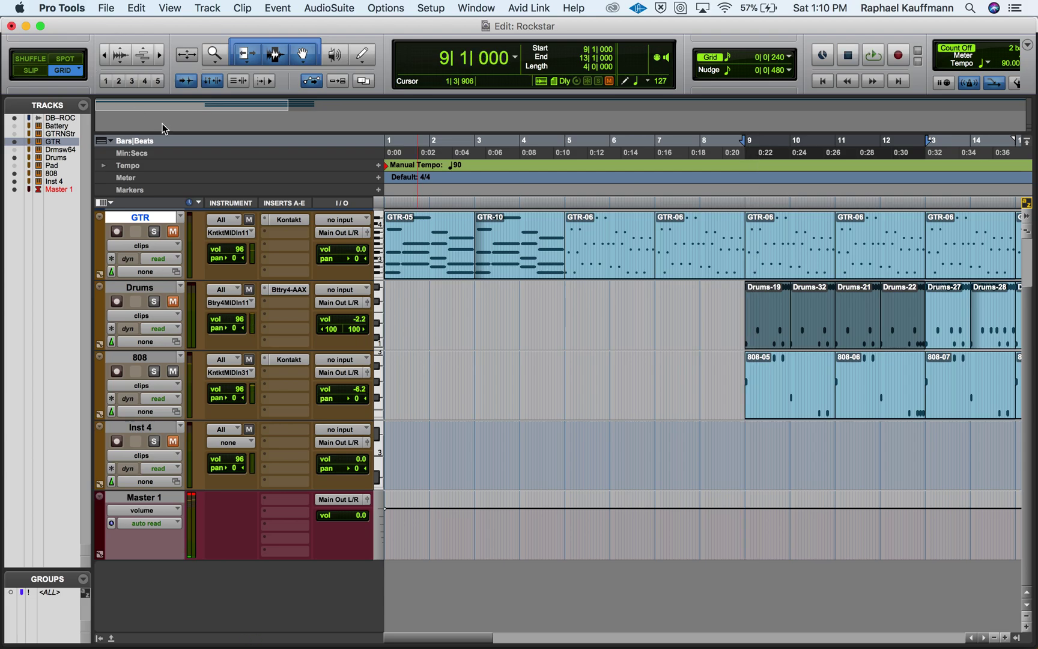
{"action": "scroll", "coordinate": [163, 269], "scroll_direction": "up", "scroll_amount": 3}
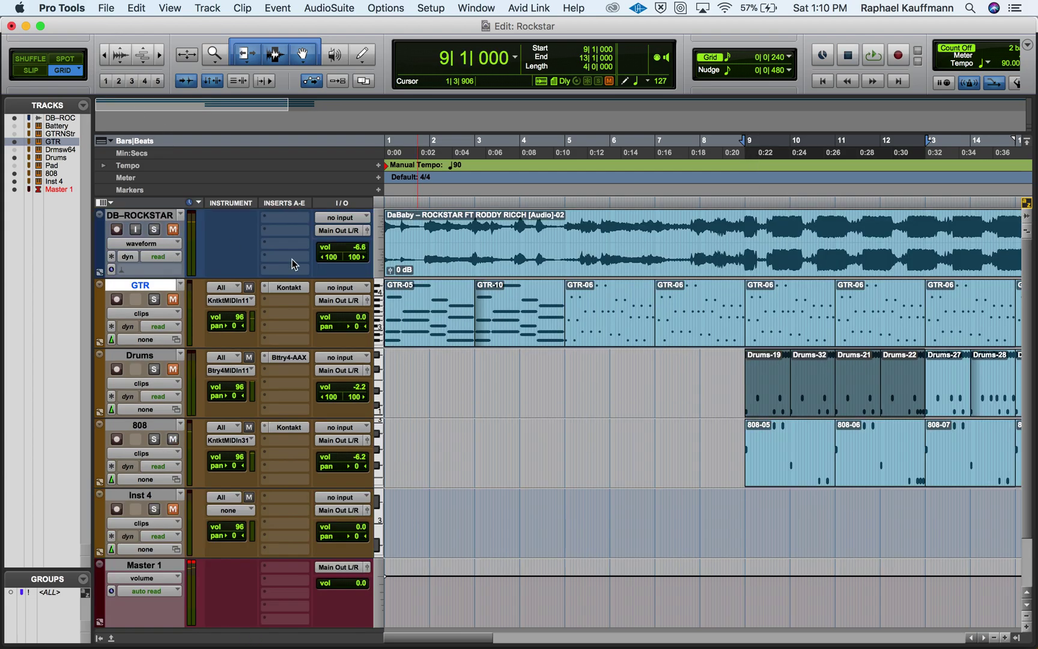
{"action": "key", "text": "space"}
{"action": "scroll", "coordinate": [270, 288], "scroll_direction": "down", "scroll_amount": 3}
{"action": "key", "text": "space"}
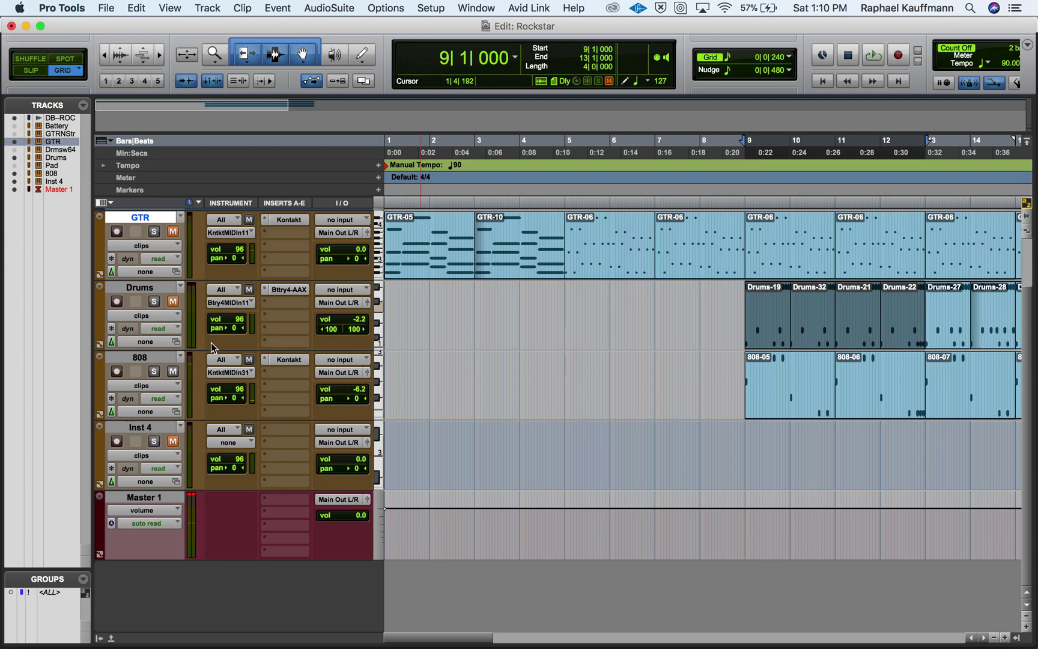
- Remove the existing Kontakt insert from the 808 track and insert a fresh Kontakt (mono) instrument
{"action": "left_click", "coordinate": [169, 358]}
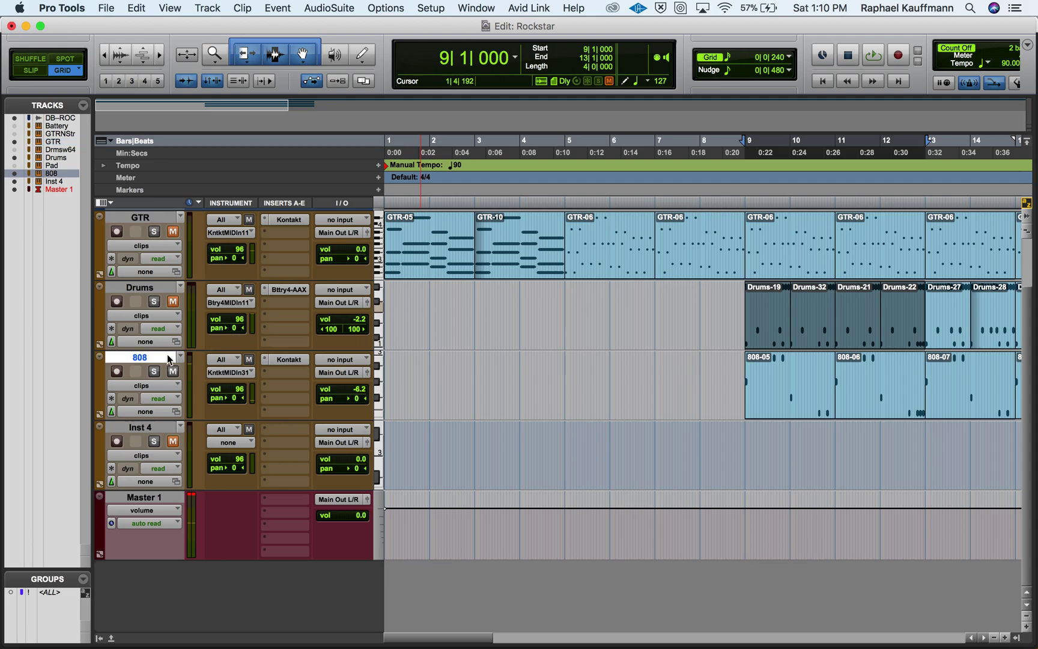
{"action": "left_click", "coordinate": [269, 366]}
{"action": "left_click", "coordinate": [297, 312]}
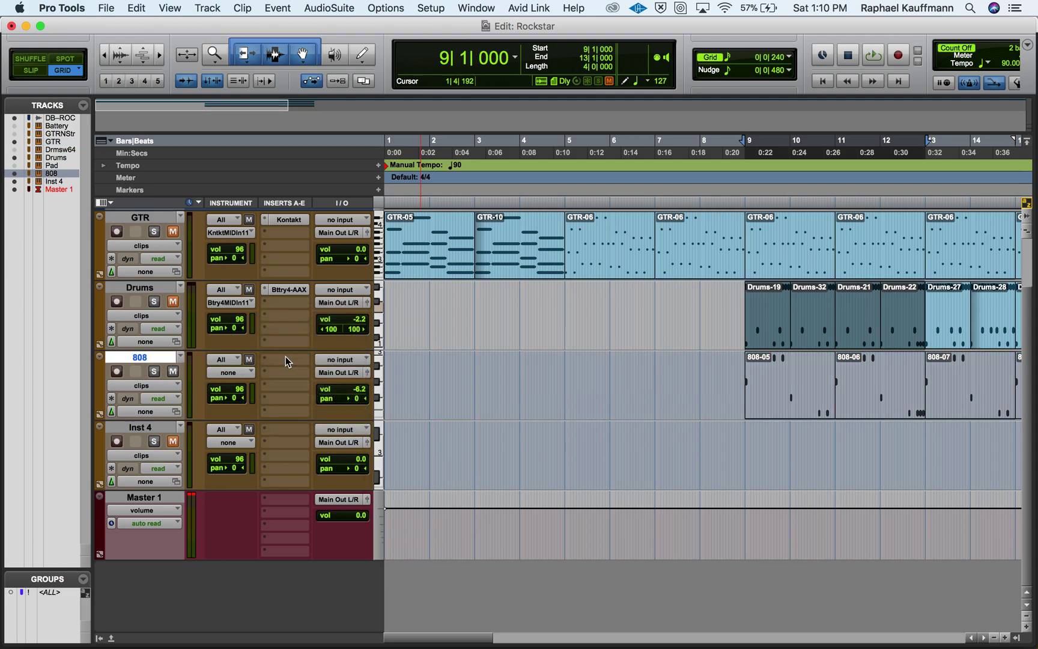
{"action": "left_click", "coordinate": [285, 361]}
{"action": "mouse_move", "coordinate": [318, 359]}
{"action": "mouse_move", "coordinate": [409, 474]}
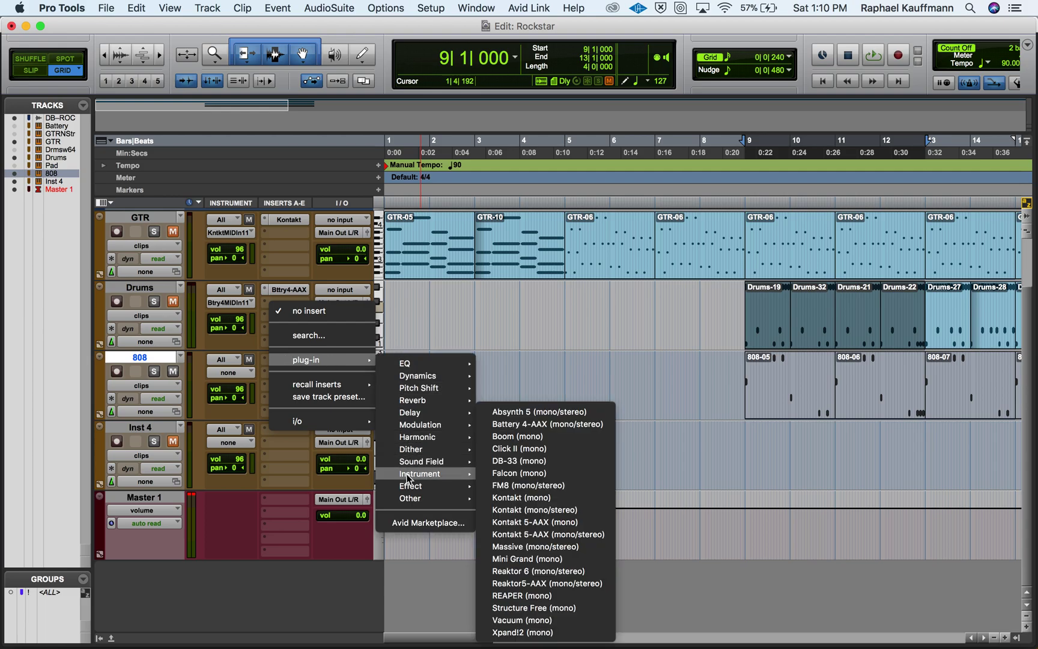
{"action": "left_click", "coordinate": [539, 498]}
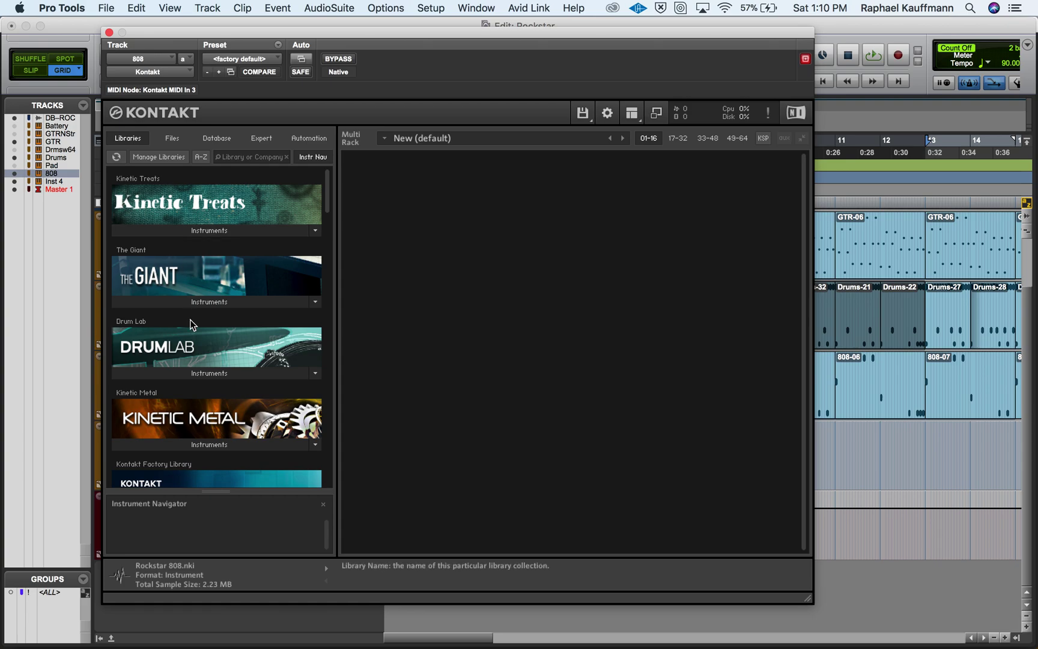
- Look through Kontakt's libraries, then open the Desktop's 808 Warfare folder in its file browser
{"action": "scroll", "coordinate": [191, 328], "scroll_direction": "down", "scroll_amount": 2}
{"action": "scroll", "coordinate": [191, 328], "scroll_direction": "down", "scroll_amount": 8}
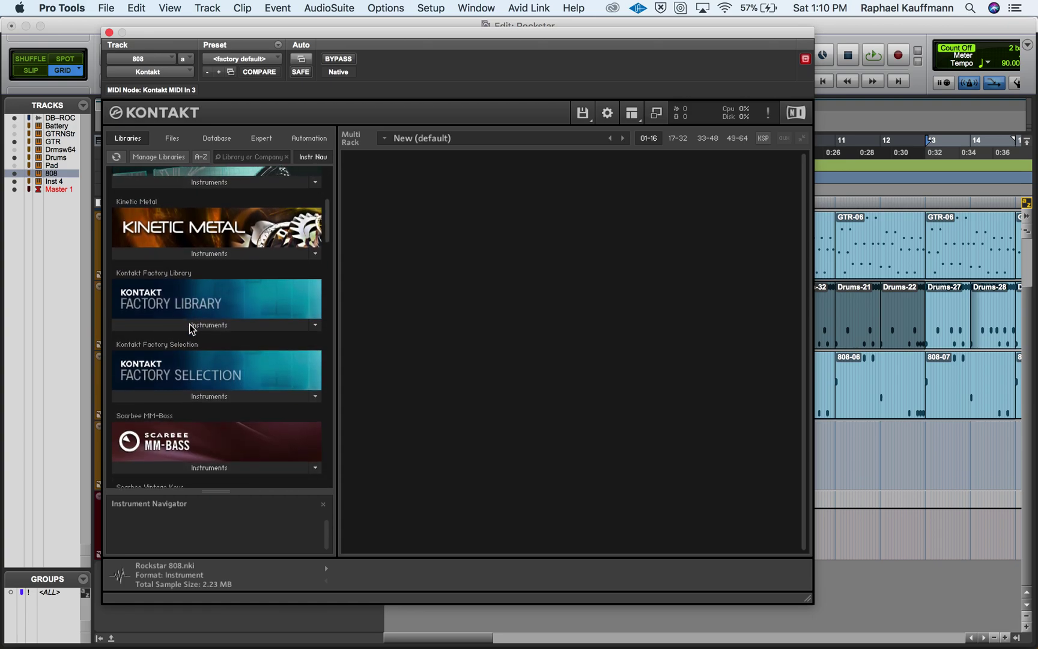
{"action": "scroll", "coordinate": [191, 328], "scroll_direction": "down", "scroll_amount": 2}
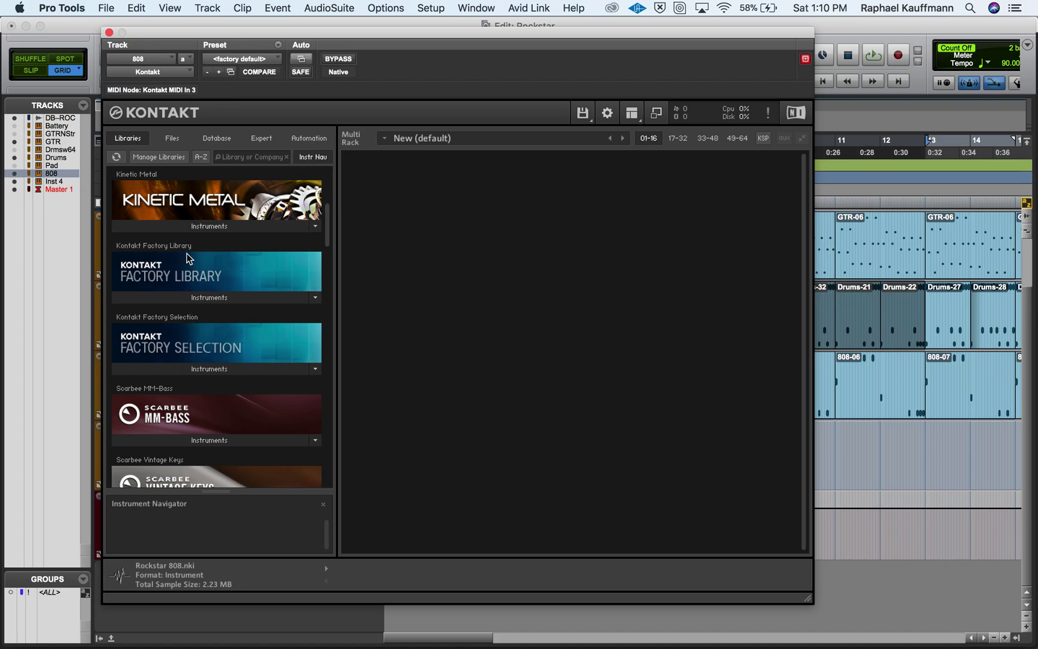
{"action": "scroll", "coordinate": [174, 413], "scroll_direction": "down", "scroll_amount": 12}
{"action": "scroll", "coordinate": [174, 413], "scroll_direction": "up", "scroll_amount": 20}
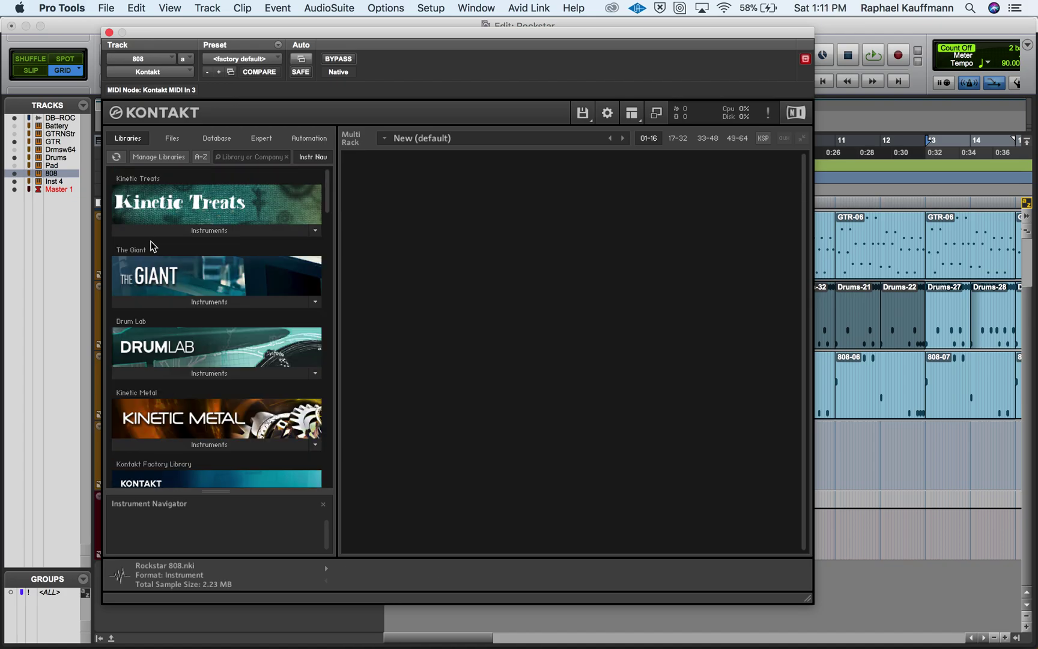
{"action": "left_click", "coordinate": [172, 139]}
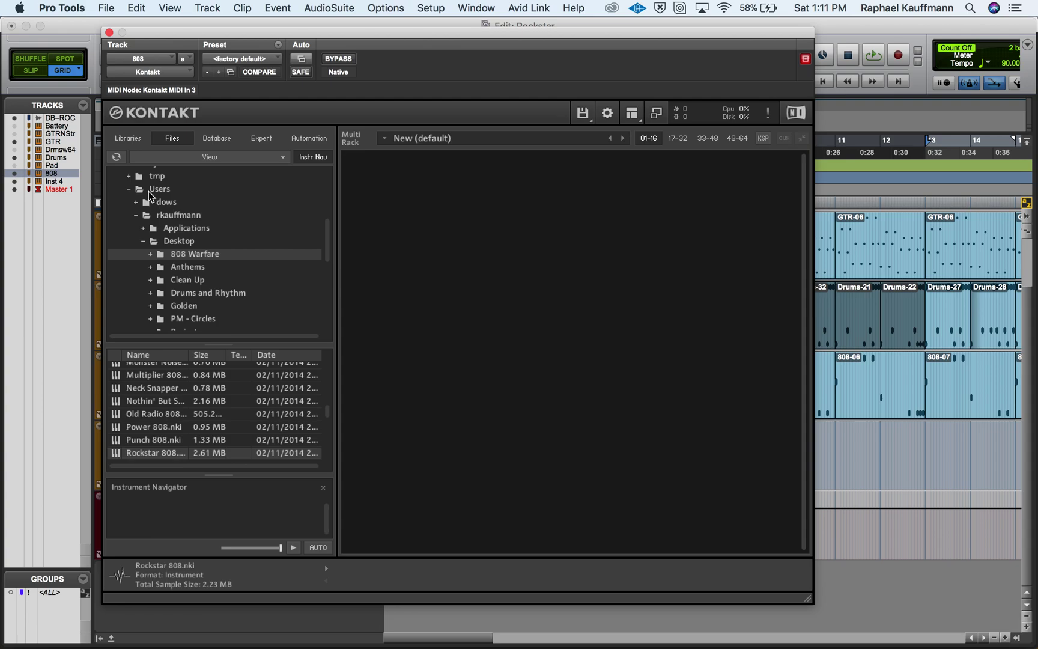
{"action": "left_click", "coordinate": [179, 242]}
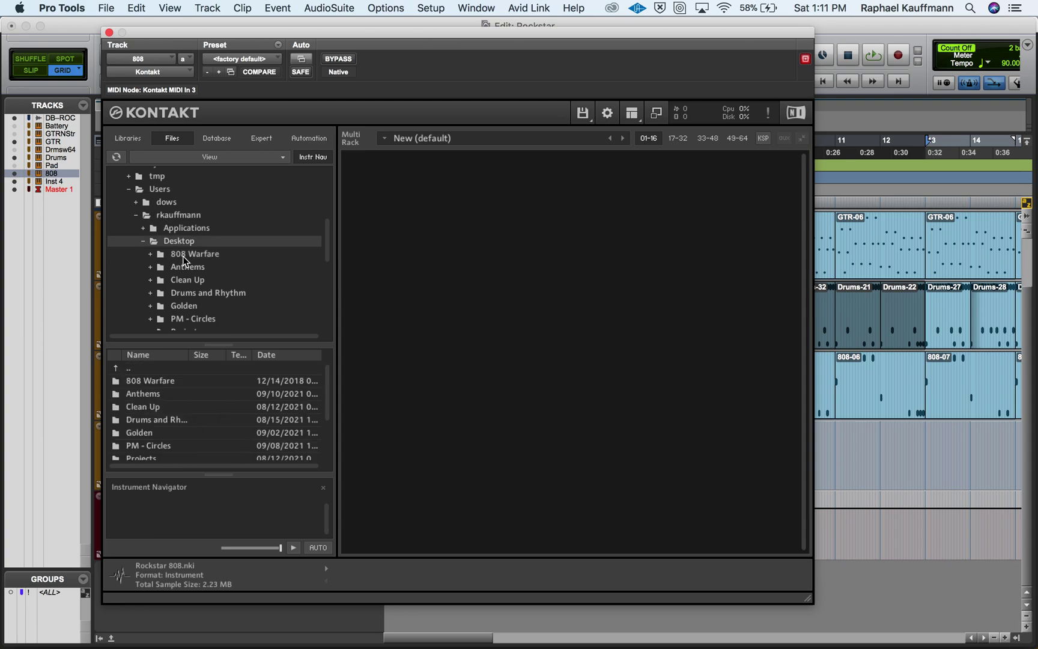
{"action": "left_click", "coordinate": [184, 255]}
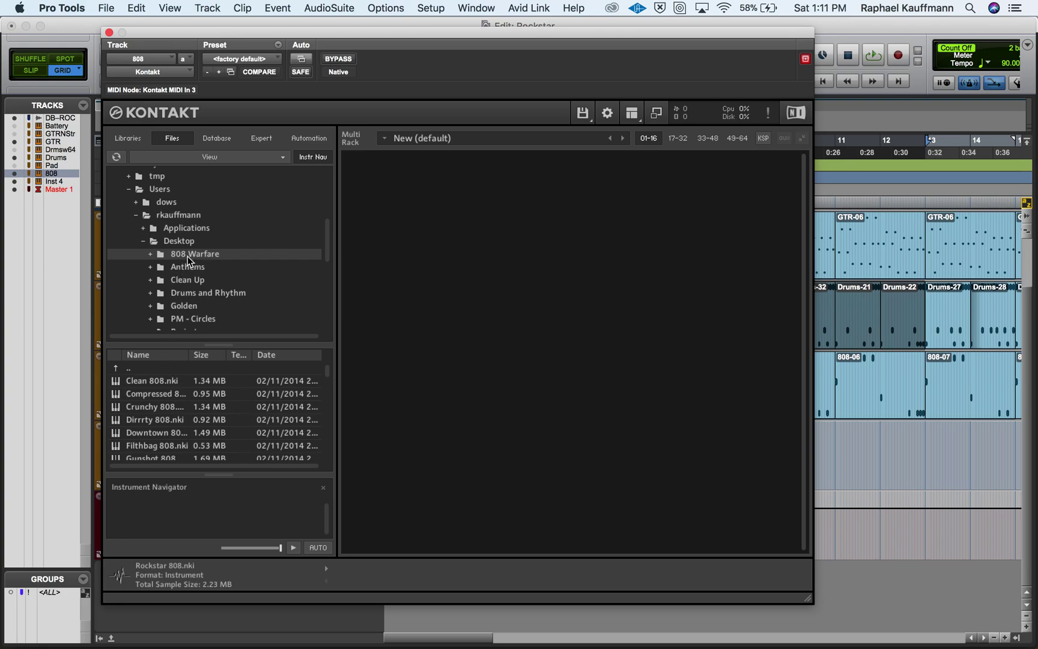
- Browse the 808 Warfare instruments and subfolders and load Compressed 808.nki on the 808 track
{"action": "left_click", "coordinate": [149, 385]}
{"action": "scroll", "coordinate": [152, 438], "scroll_direction": "down", "scroll_amount": 5}
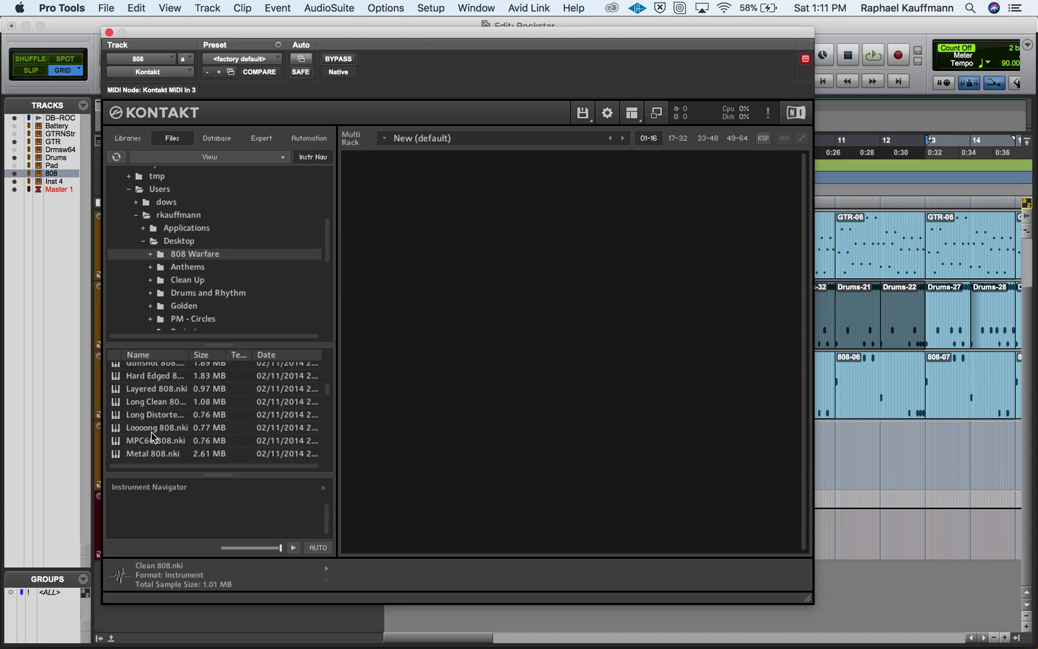
{"action": "scroll", "coordinate": [152, 437], "scroll_direction": "up", "scroll_amount": 4}
{"action": "left_click", "coordinate": [150, 254]}
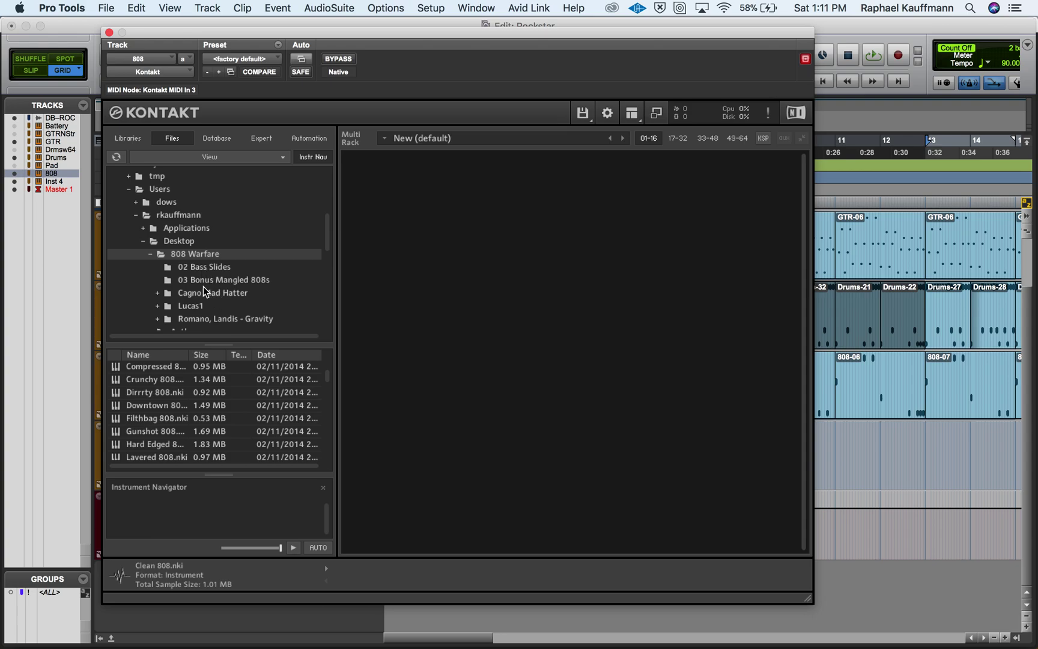
{"action": "left_click", "coordinate": [152, 254]}
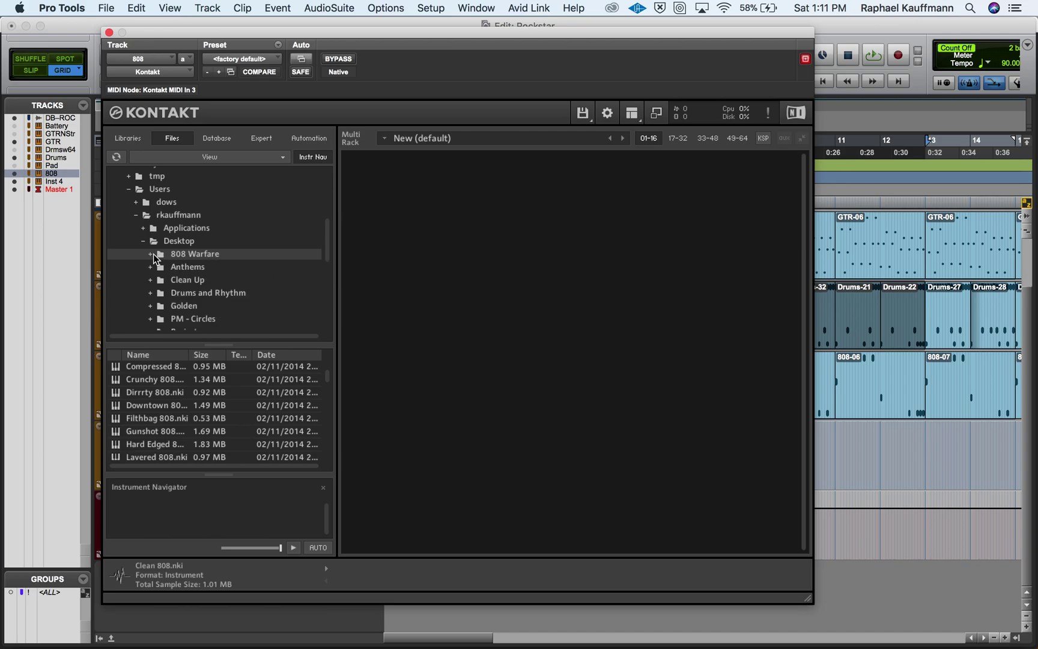
{"action": "double_click", "coordinate": [158, 366]}
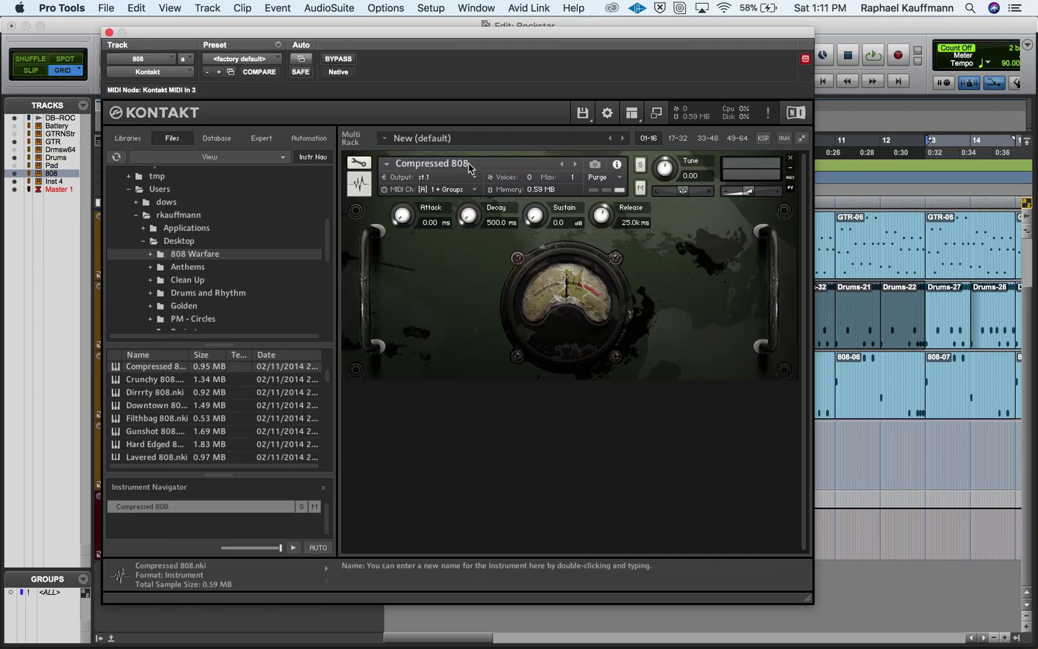
- Swap Compressed 808 for Crunchy 808 on the 808 track's Kontakt, removing the extra Crunchy 808 instance
{"action": "left_click_drag", "start_coordinate": [388, 40], "coordinate": [438, 114]}
{"action": "key", "text": "space"}
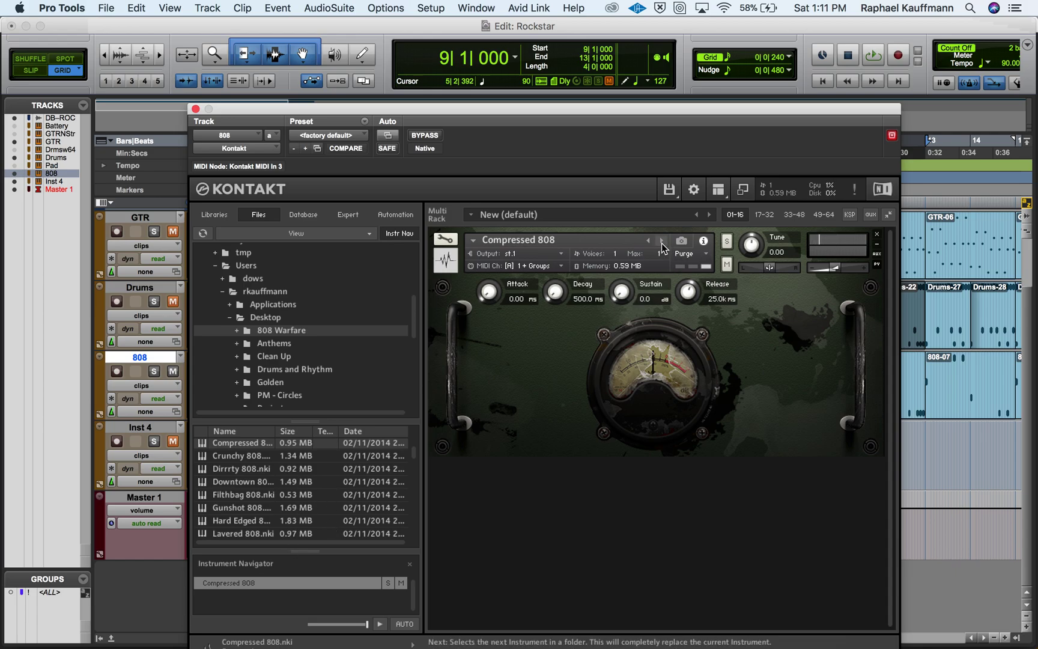
{"action": "double_click", "coordinate": [262, 457]}
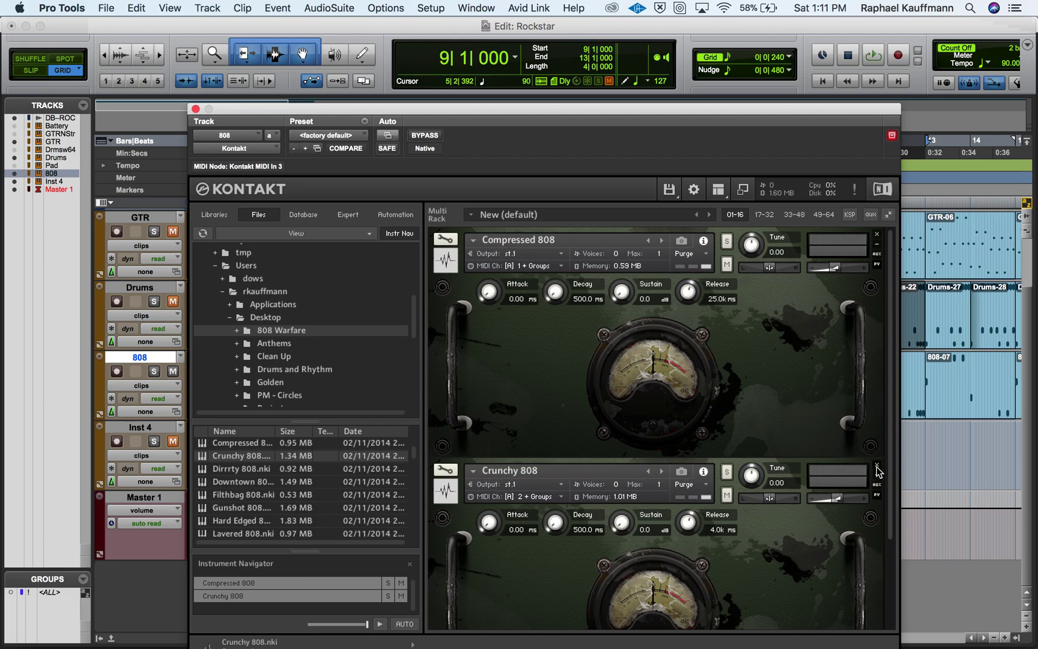
{"action": "left_click", "coordinate": [877, 468]}
{"action": "left_click", "coordinate": [661, 241]}
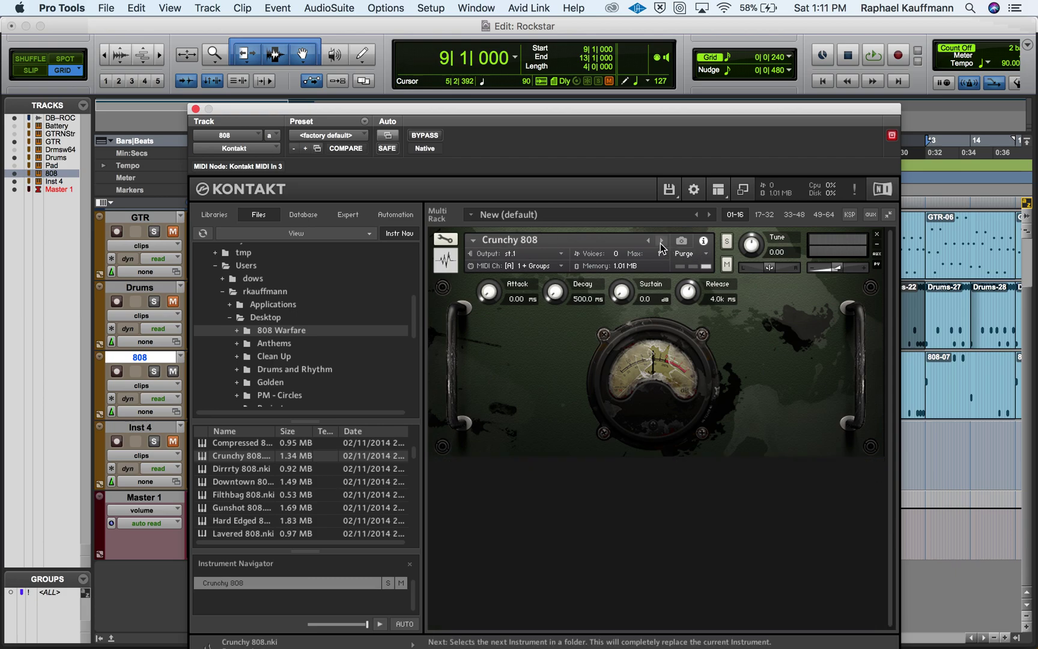
- Audition Crunchy 808, Dirrrty 808 and Downtown 808 during loop playback, returning to Crunchy 808
{"action": "key", "text": "space"}
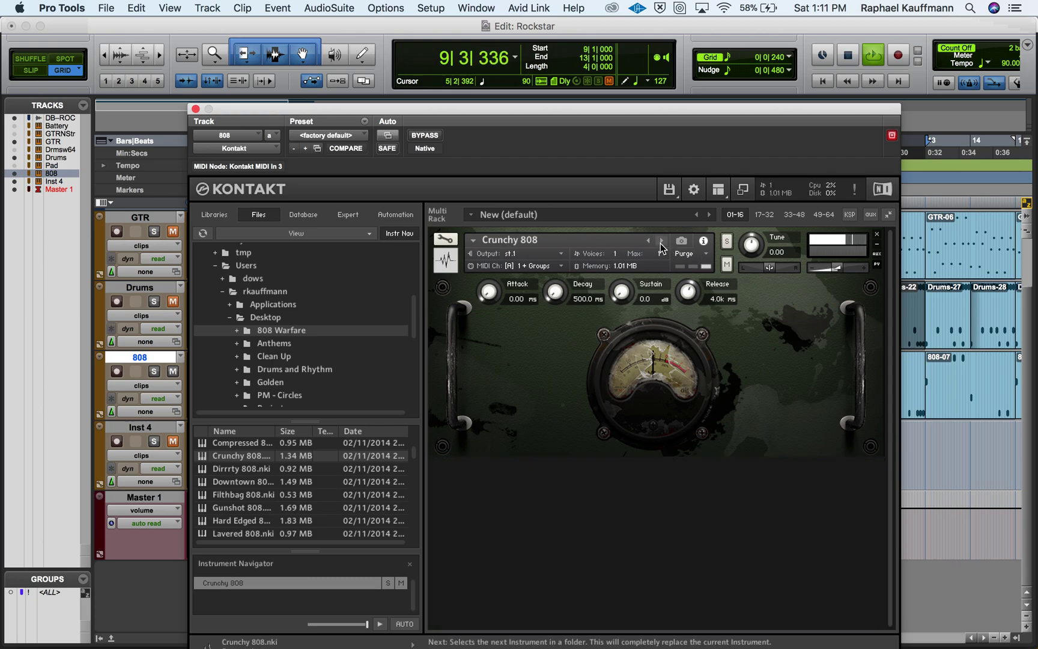
{"action": "left_click", "coordinate": [661, 242]}
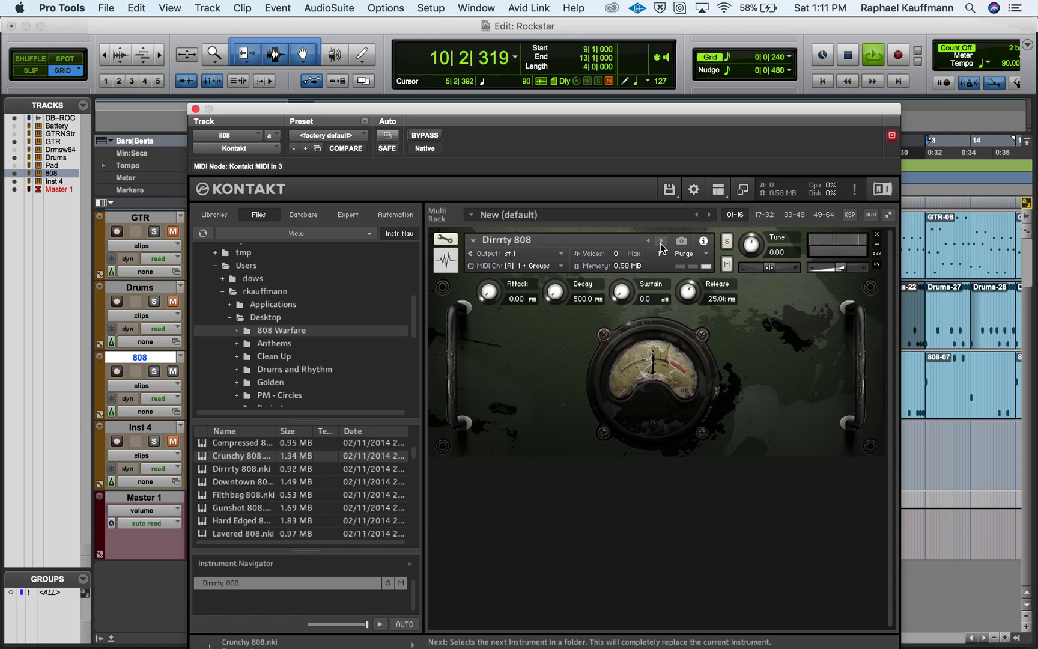
{"action": "left_click", "coordinate": [661, 241]}
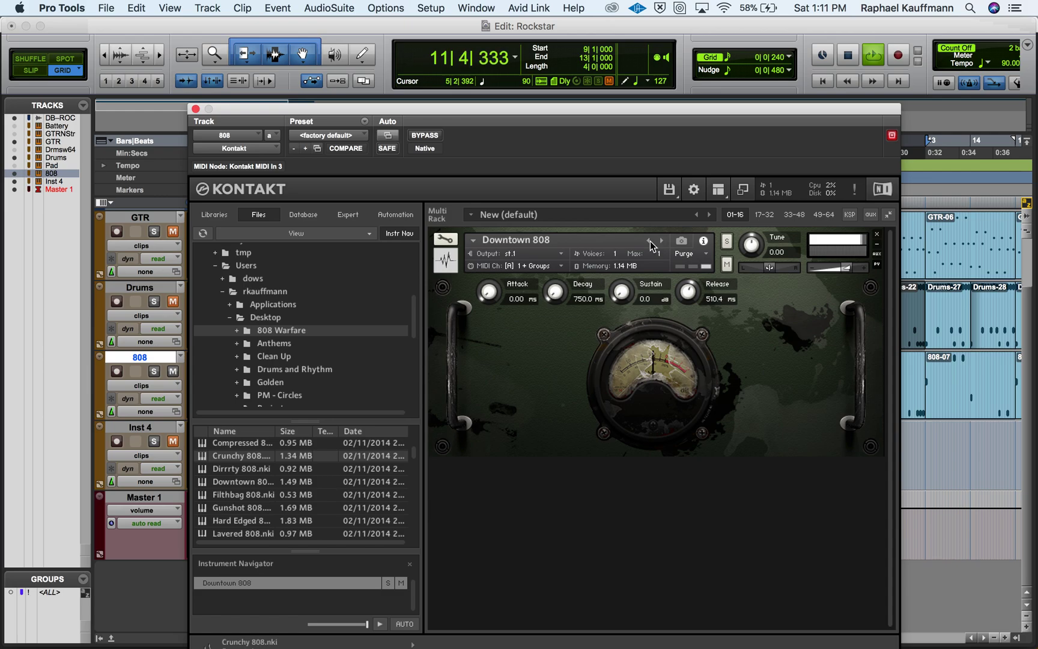
{"action": "left_click", "coordinate": [649, 242]}
{"action": "left_click", "coordinate": [649, 241]}
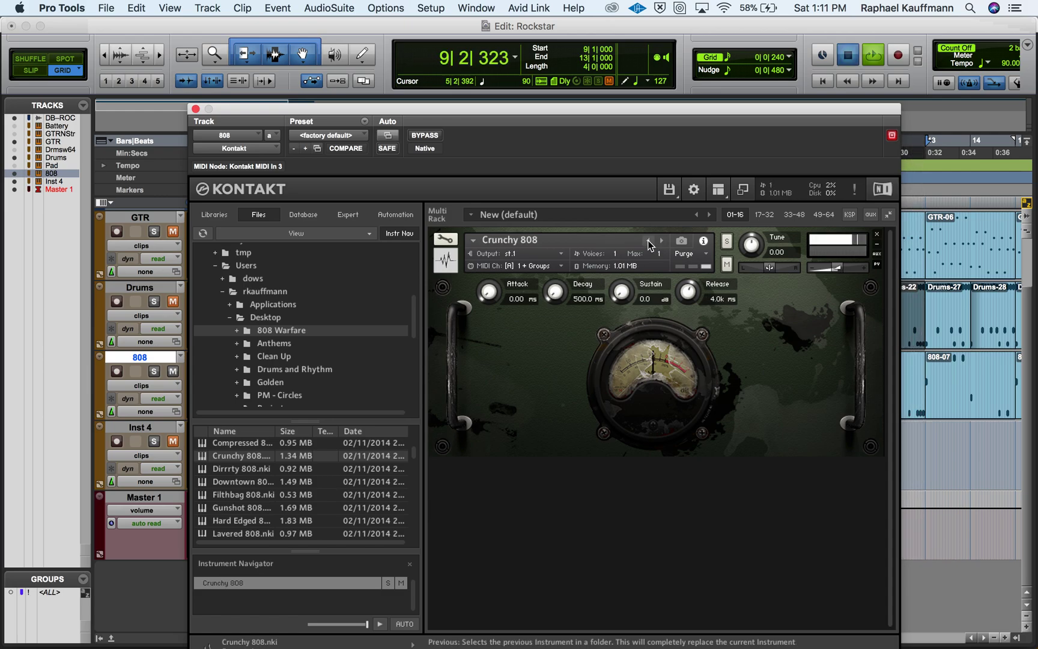
{"action": "key", "text": "space"}
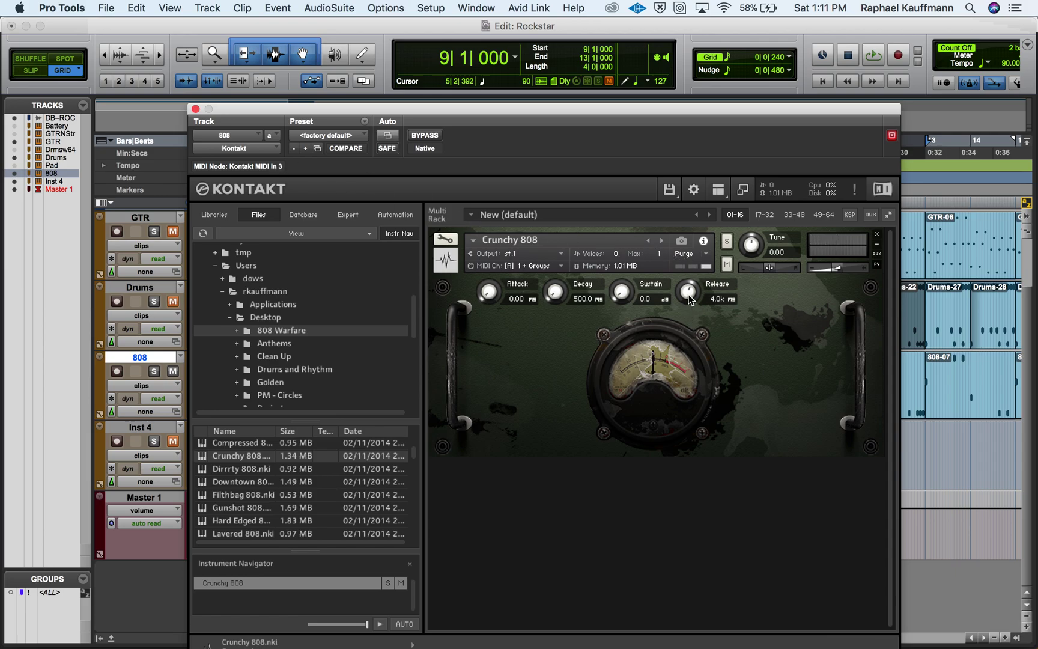
- Lower Crunchy 808's Release to about 1.8k ms while the loop plays and close Kontakt
{"action": "key", "text": "space"}
{"action": "key", "text": "space"}
{"action": "scroll", "coordinate": [688, 293], "scroll_direction": "down", "scroll_amount": 5}
{"action": "left_click_drag", "start_coordinate": [688, 293], "coordinate": [687, 272]}
{"action": "scroll", "coordinate": [687, 289], "scroll_direction": "up", "scroll_amount": 3}
{"action": "key", "text": "space"}
{"action": "left_click_drag", "start_coordinate": [687, 290], "coordinate": [686, 299]}
{"action": "scroll", "coordinate": [686, 298], "scroll_direction": "down", "scroll_amount": 1}
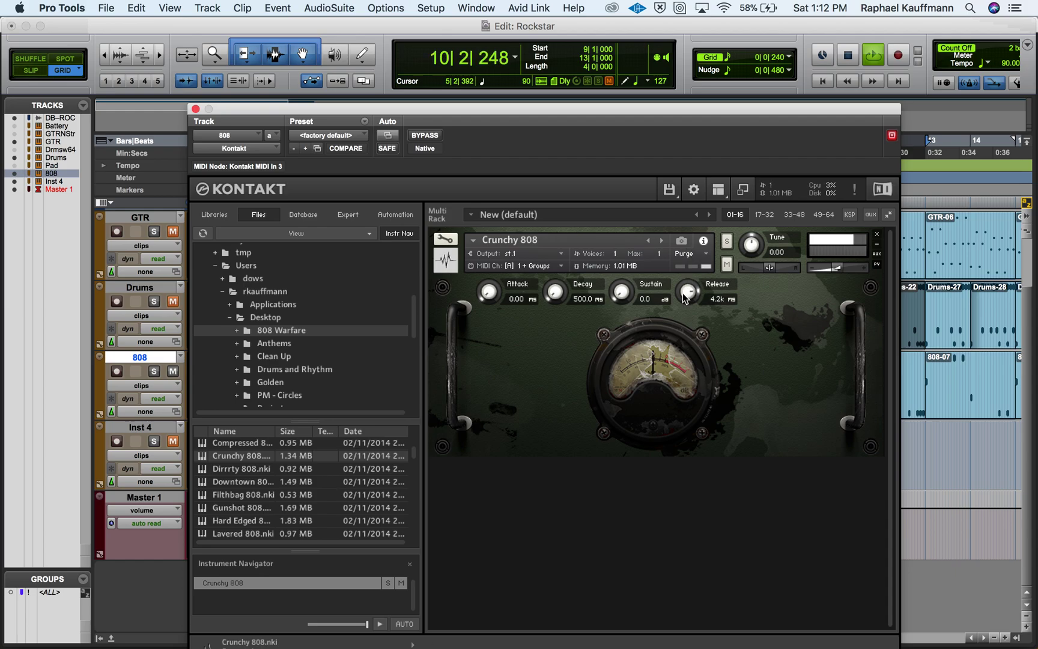
{"action": "scroll", "coordinate": [682, 301], "scroll_direction": "down", "scroll_amount": 3}
{"action": "scroll", "coordinate": [687, 294], "scroll_direction": "down", "scroll_amount": 2}
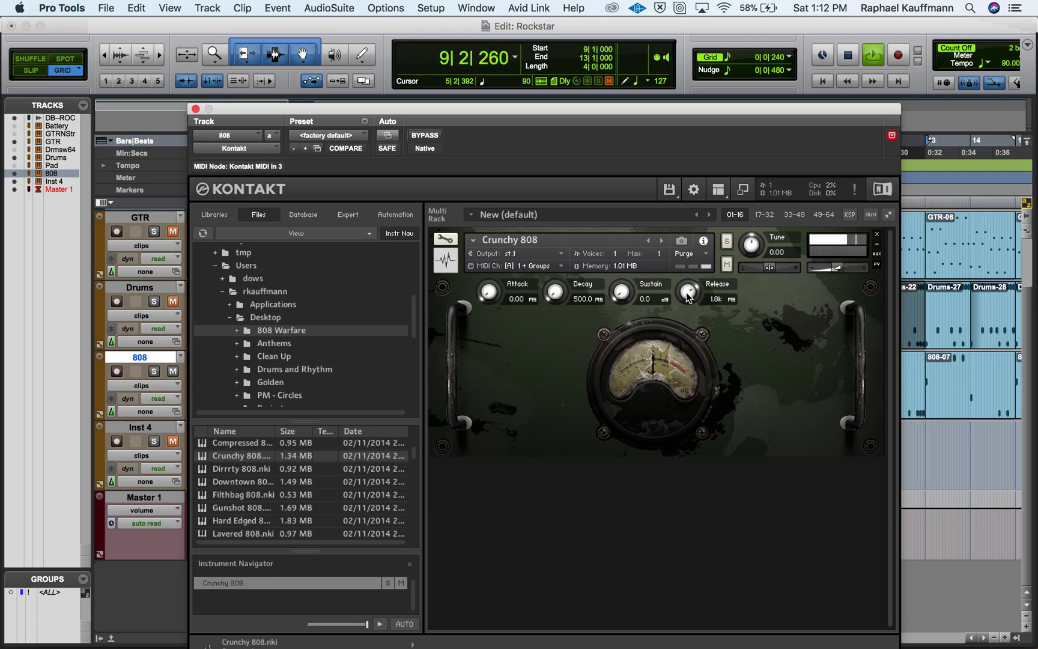
{"action": "left_click", "coordinate": [196, 110]}
{"action": "key", "text": "space"}
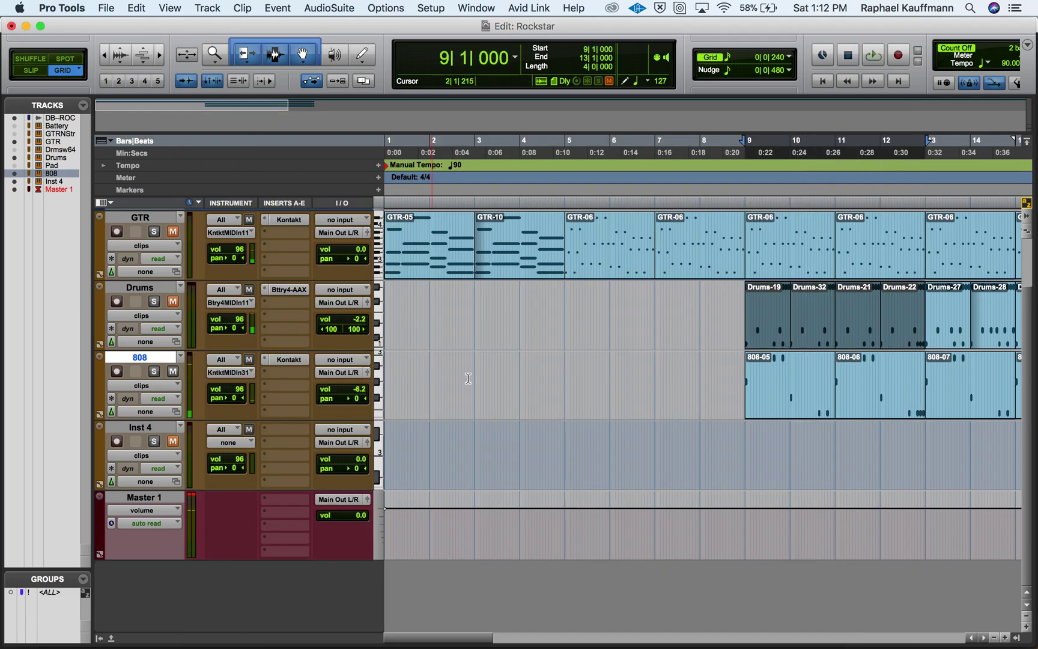
- Open the first 808 clip in the MIDI Editor and audition its bass notes across bars 9 to 12
{"action": "double_click", "coordinate": [778, 417]}
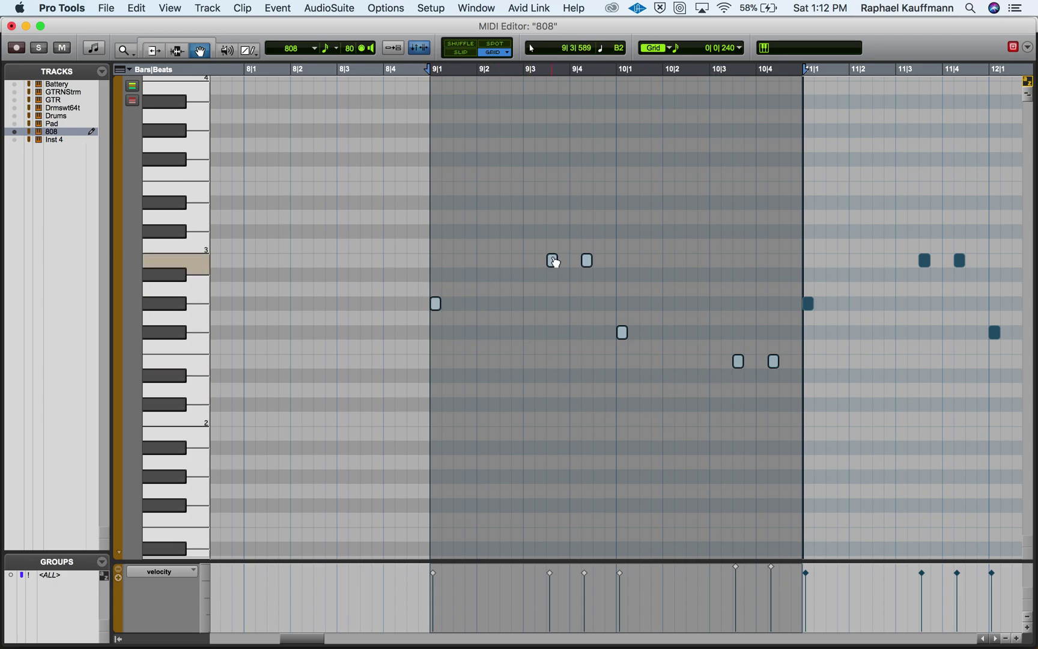
{"action": "scroll", "coordinate": [619, 341], "scroll_direction": "right", "scroll_amount": 5}
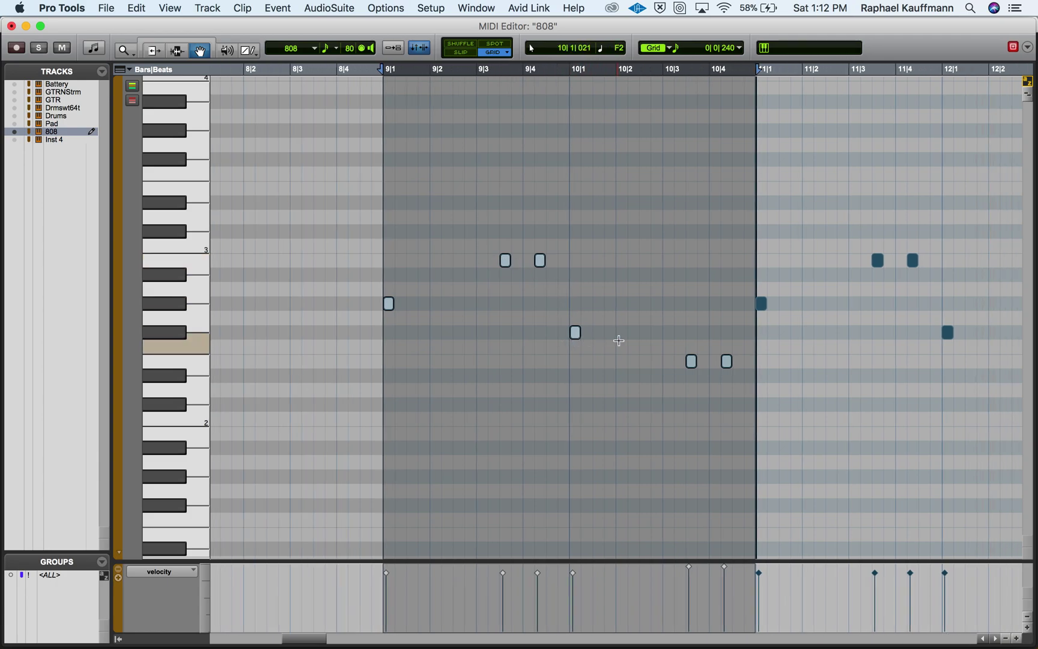
{"action": "scroll", "coordinate": [619, 340], "scroll_direction": "right", "scroll_amount": 2}
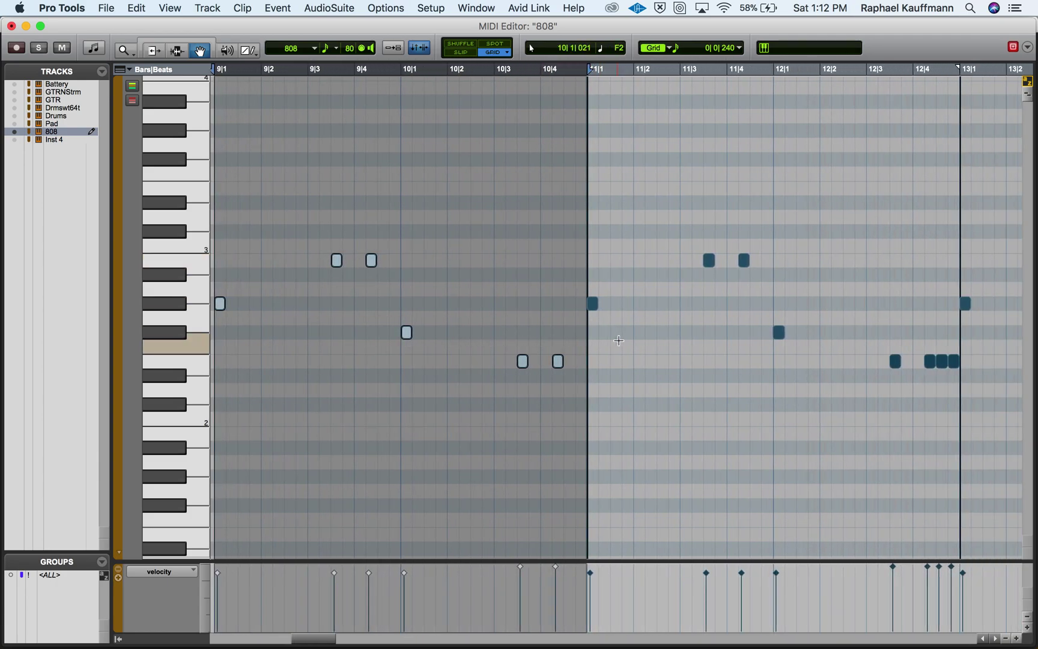
{"action": "left_click", "coordinate": [785, 420]}
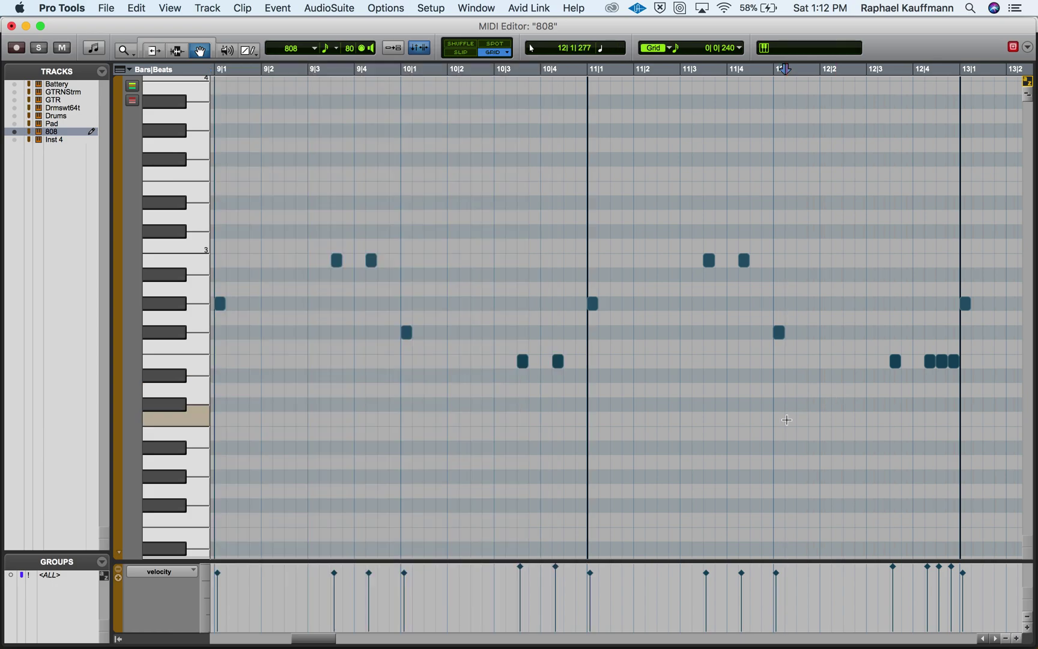
{"action": "left_click", "coordinate": [220, 304]}
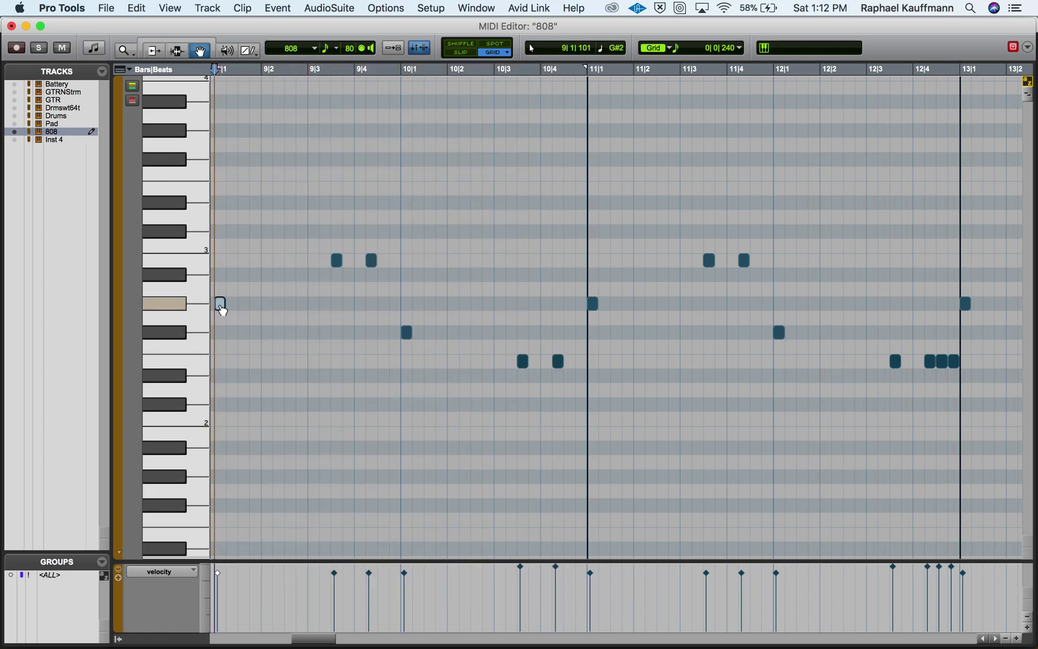
{"action": "left_click", "coordinate": [337, 261]}
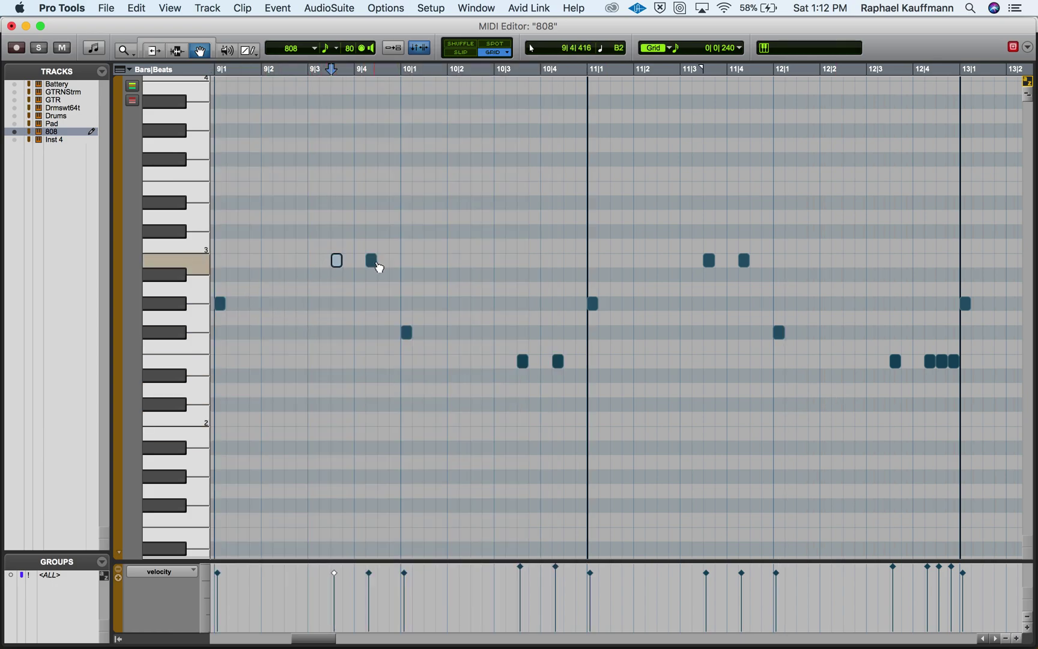
{"action": "left_click", "coordinate": [373, 261]}
{"action": "left_click", "coordinate": [406, 332]}
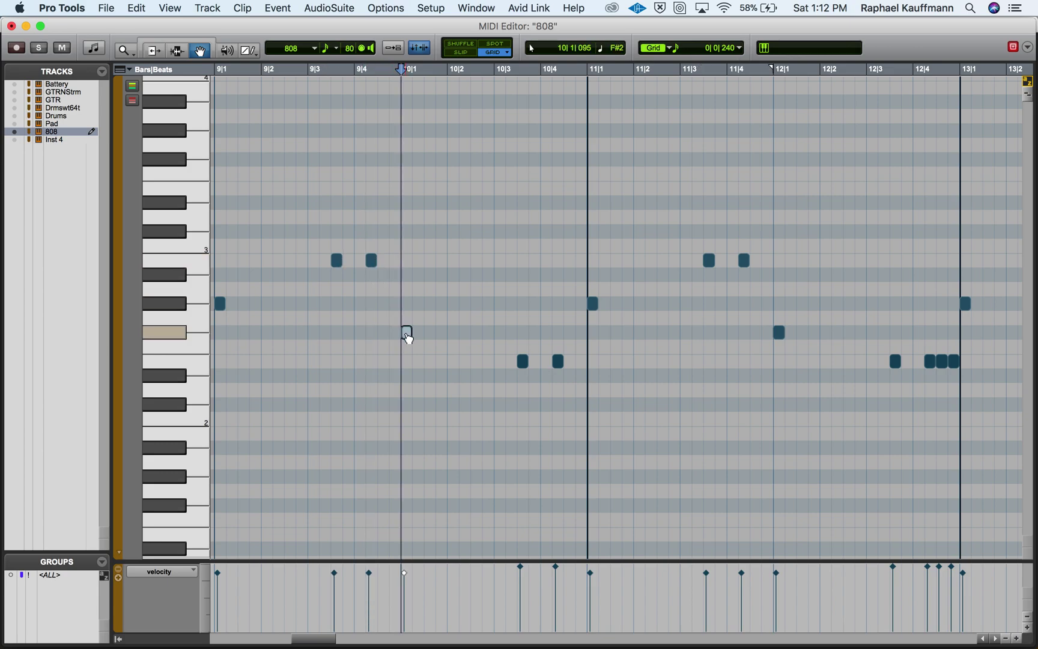
{"action": "left_click", "coordinate": [520, 361]}
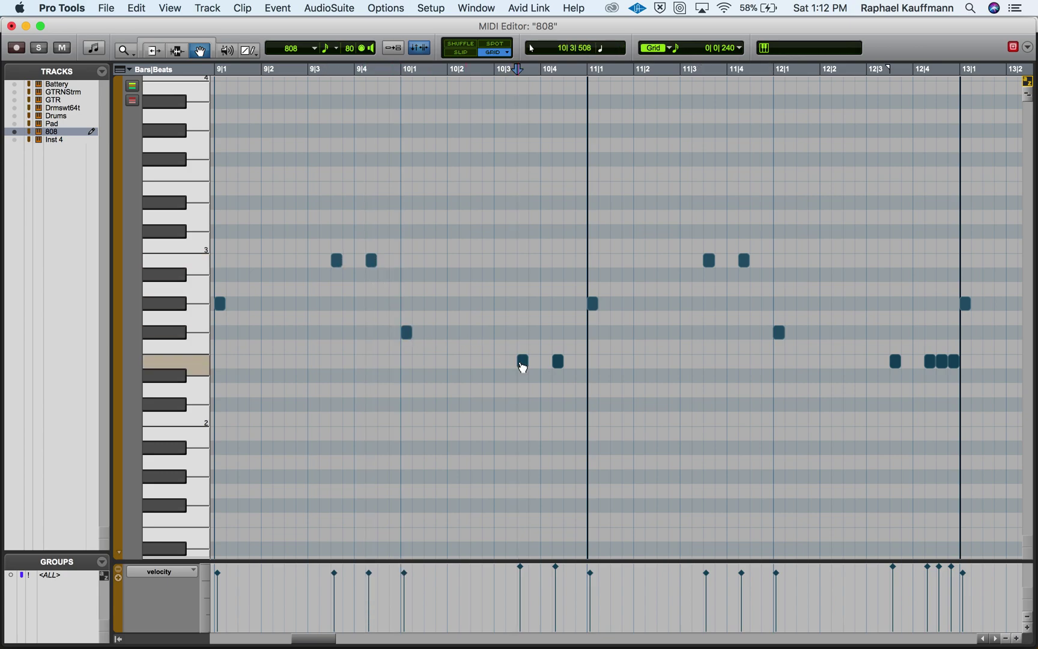
{"action": "left_click", "coordinate": [557, 362]}
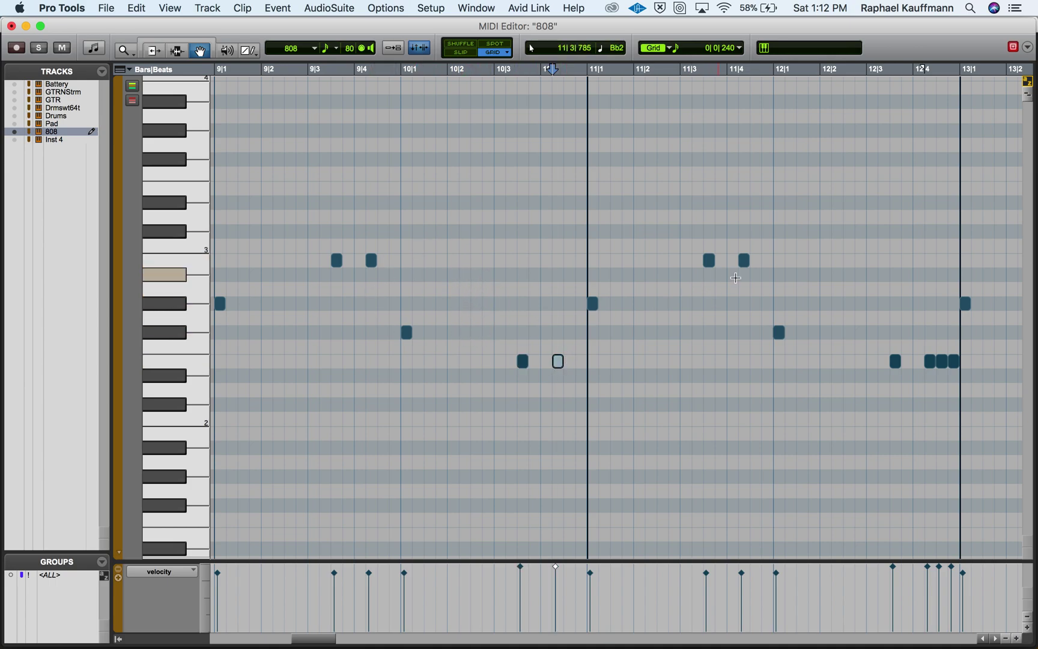
{"action": "left_click", "coordinate": [942, 361]}
{"action": "left_click", "coordinate": [956, 362]}
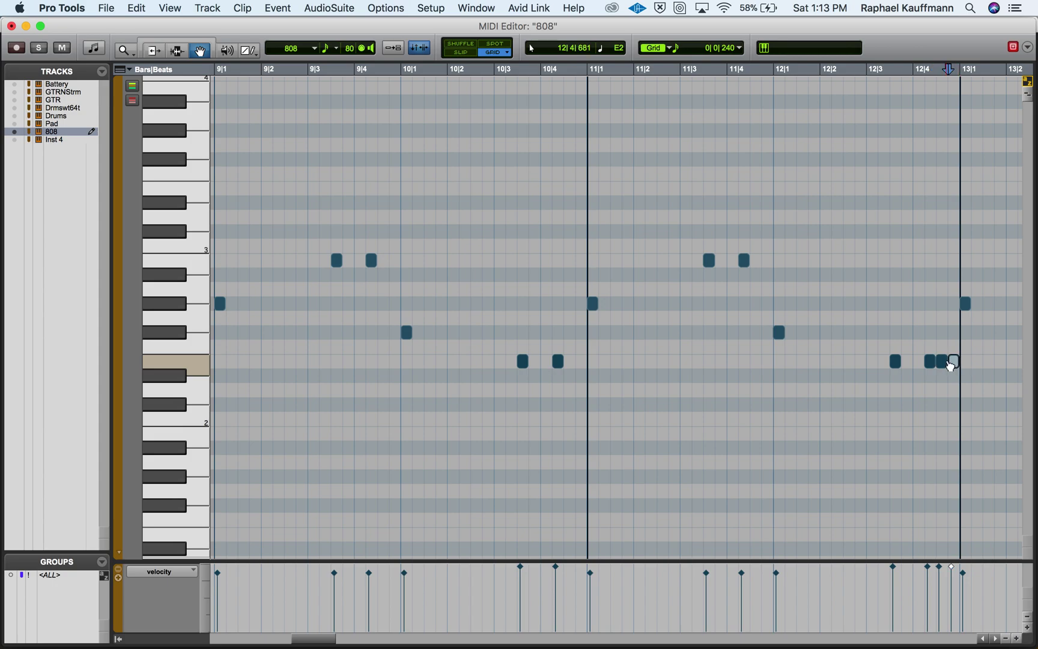
- Display the Drums notes alongside the 808 notes and compare their kick and 808 hits in bar 9 before closing the MIDI Editor
{"action": "left_click", "coordinate": [15, 116]}
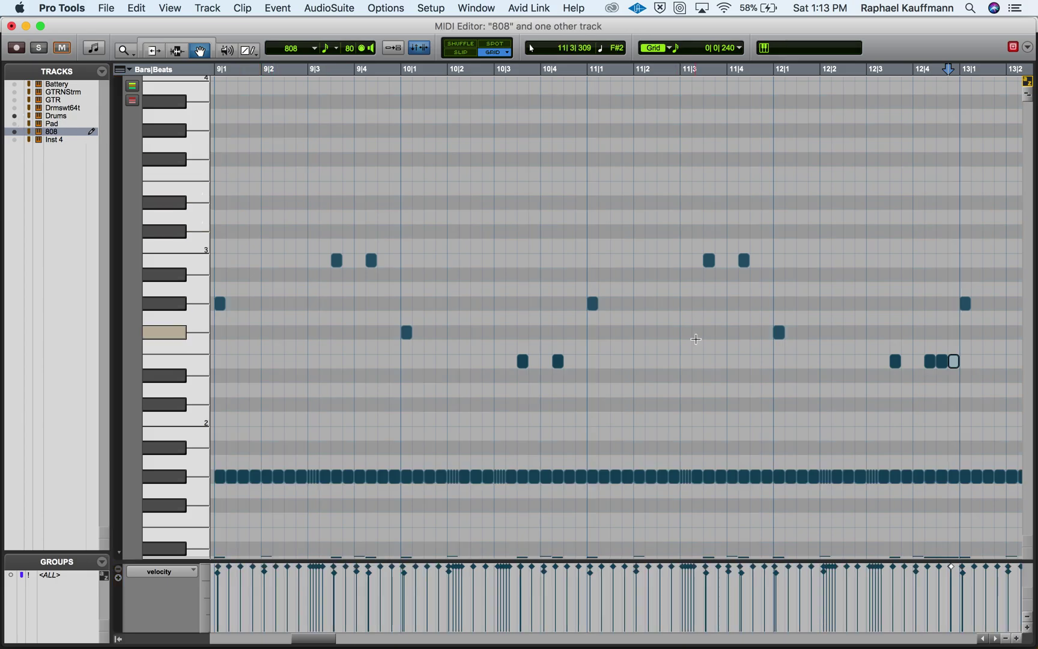
{"action": "scroll", "coordinate": [939, 413], "scroll_direction": "down", "scroll_amount": 5}
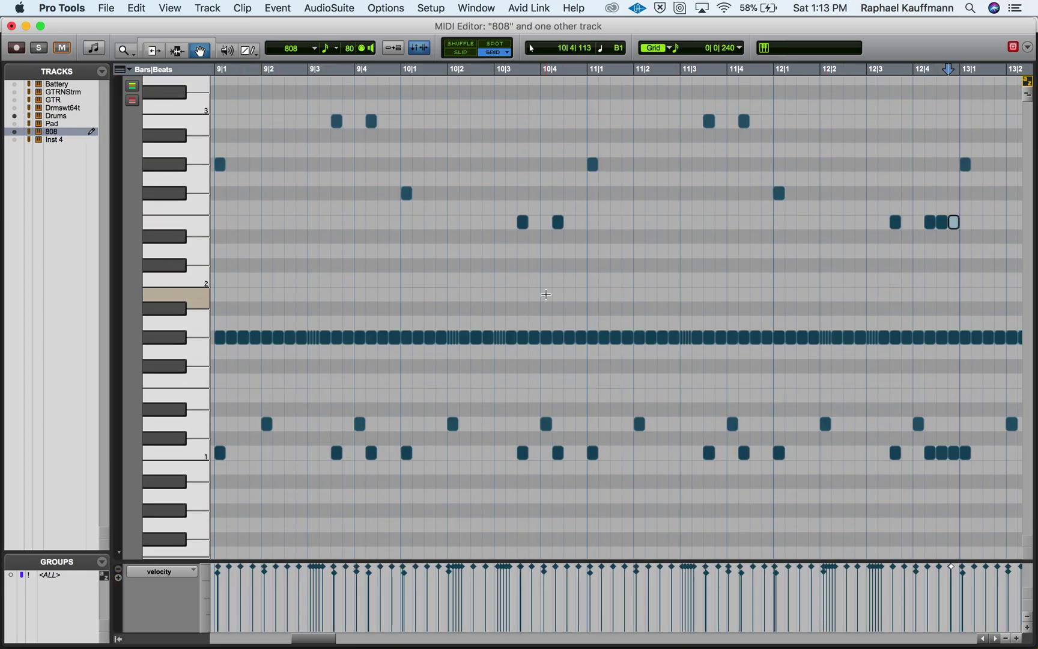
{"action": "left_click", "coordinate": [220, 164]}
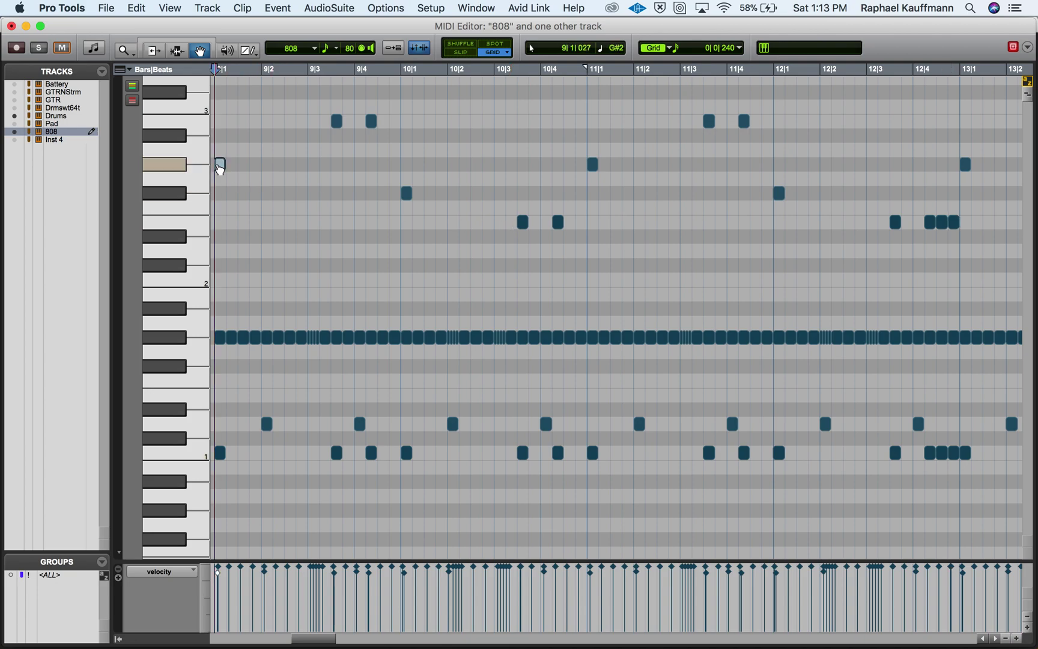
{"action": "left_click", "coordinate": [220, 453]}
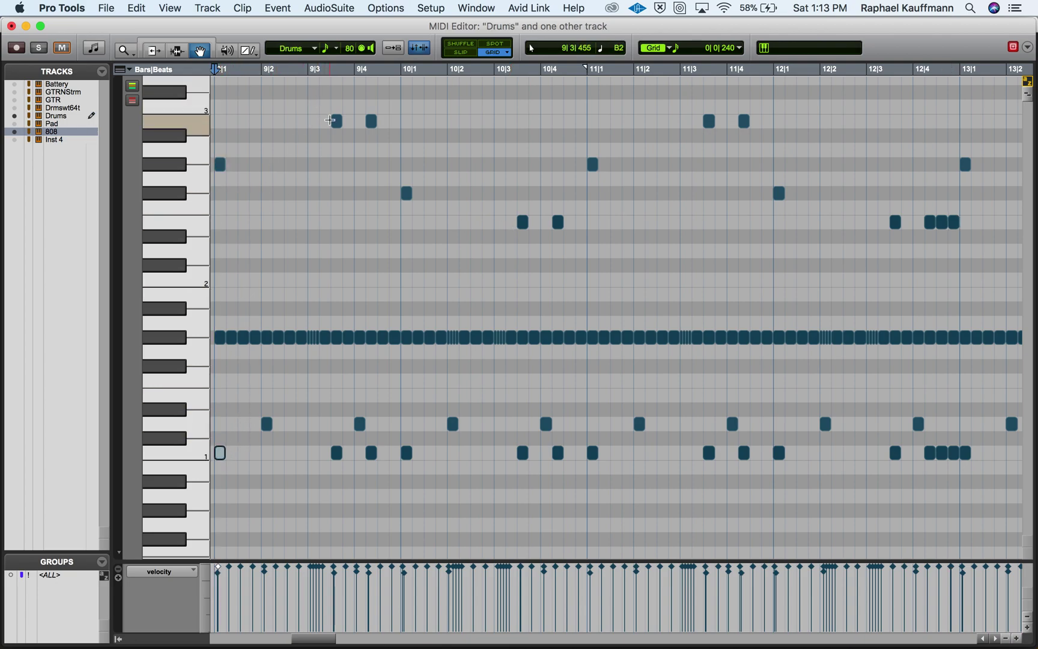
{"action": "left_click", "coordinate": [337, 123]}
{"action": "left_click", "coordinate": [336, 452]}
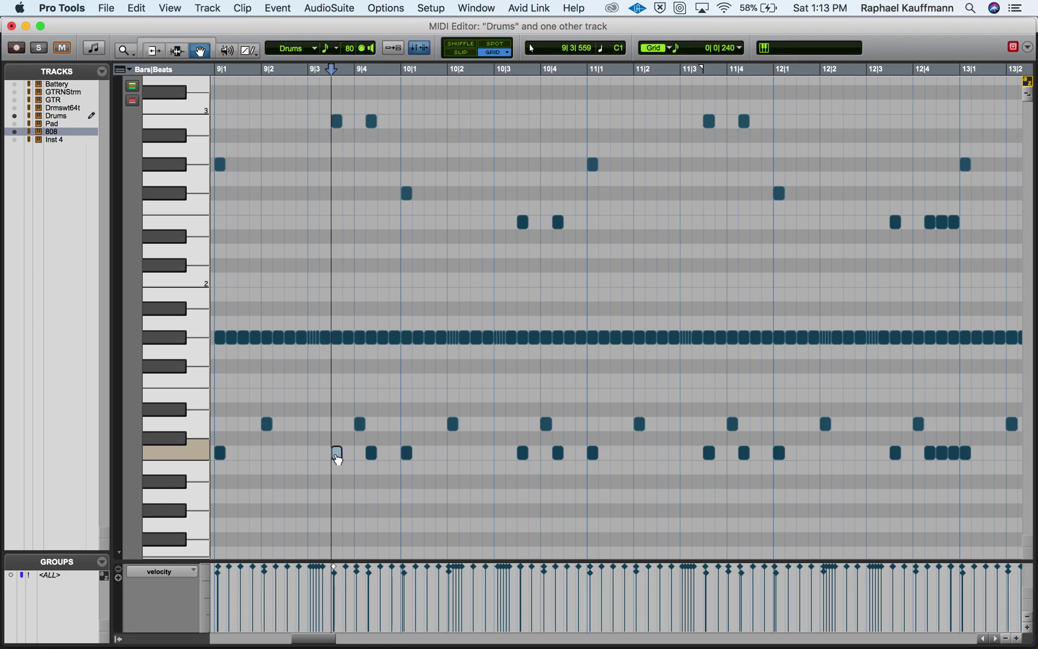
{"action": "left_click", "coordinate": [11, 26]}
{"action": "scroll", "coordinate": [619, 416], "scroll_direction": "right", "scroll_amount": 5}
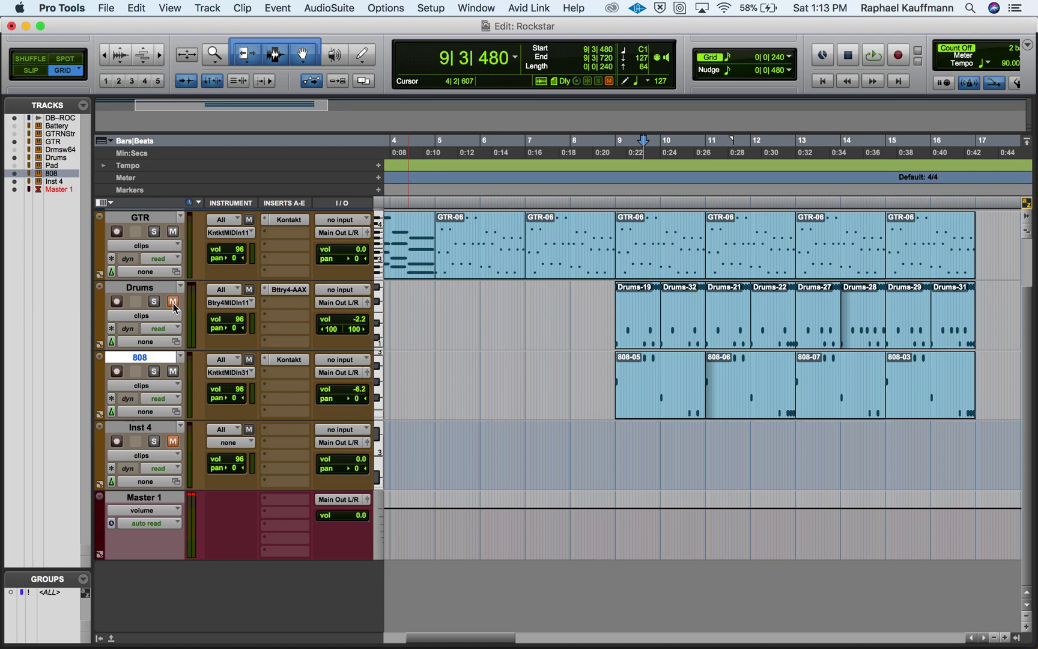
{"action": "left_click", "coordinate": [655, 269]}
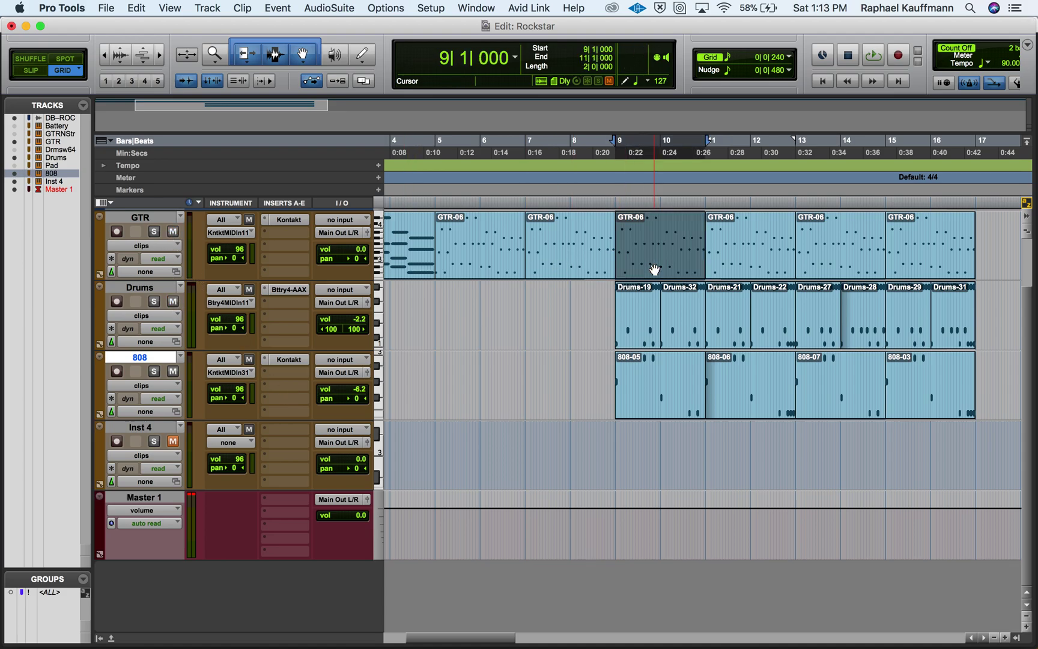
{"action": "left_click", "coordinate": [923, 399], "text": "shift"}
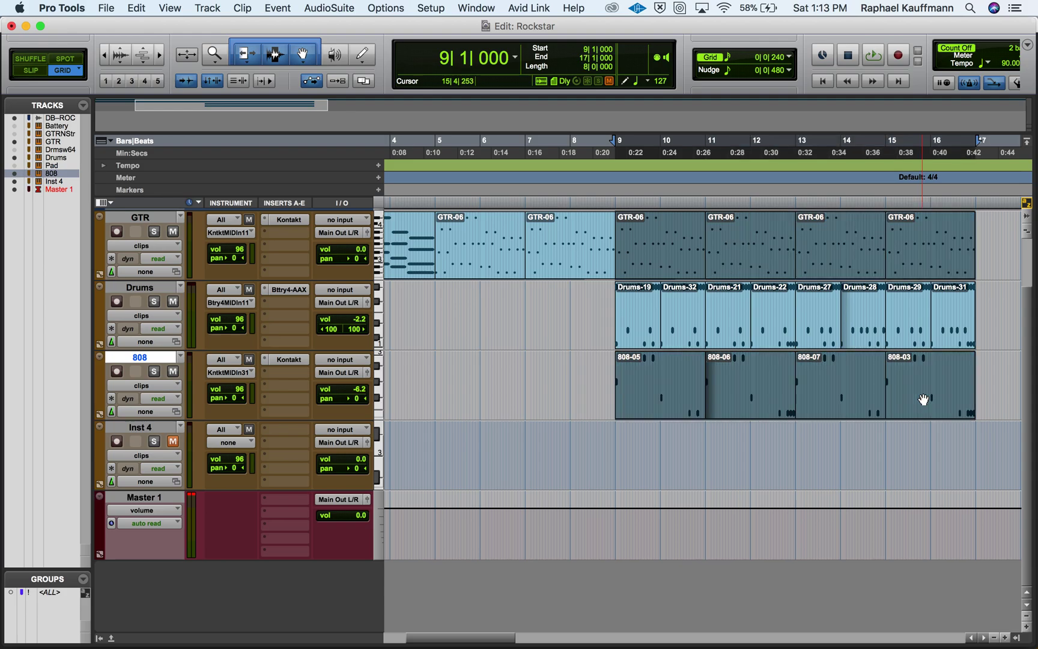
{"action": "left_click", "coordinate": [917, 333], "text": "shift"}
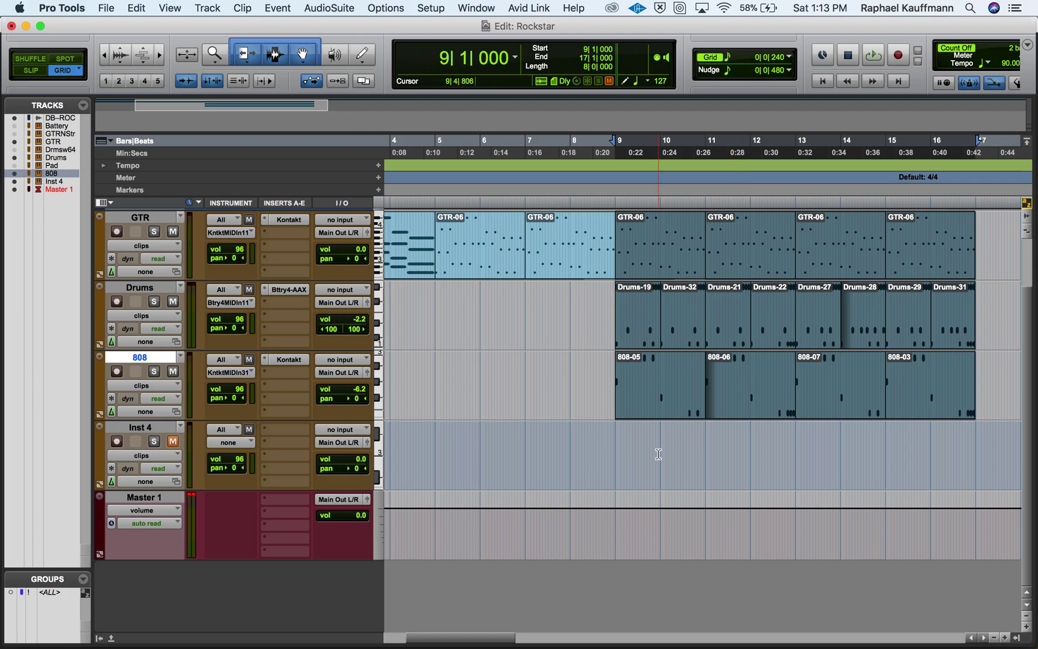
{"action": "left_click", "coordinate": [608, 446]}
- Select the GTR, Drums and 808 clips from bar 9 to bar 13 and briefly play them together
{"action": "left_click", "coordinate": [652, 267]}
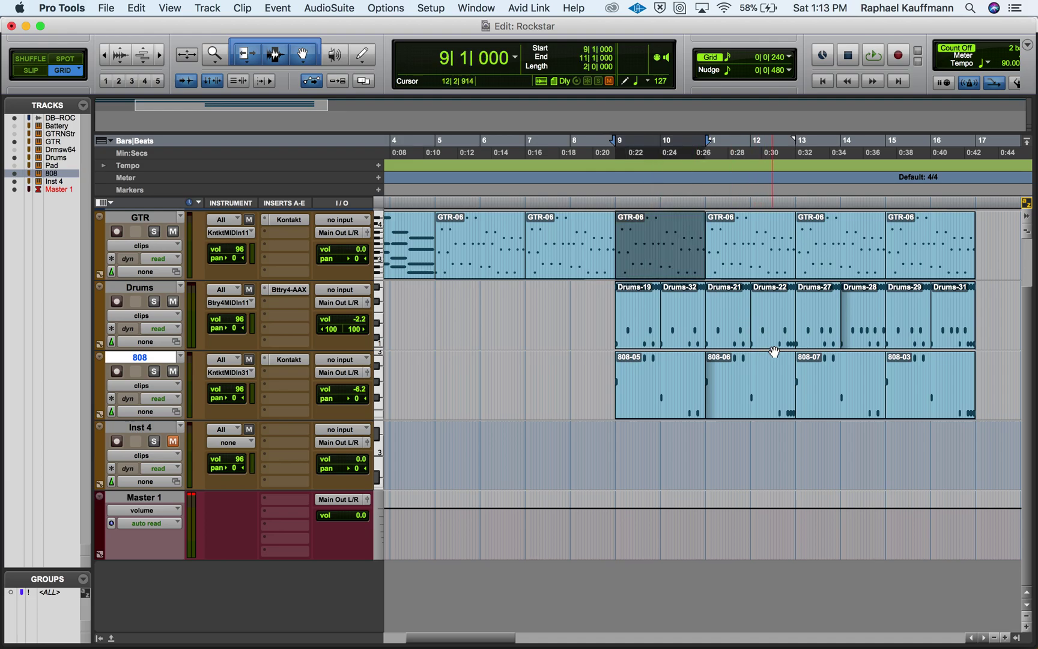
{"action": "left_click", "coordinate": [773, 349], "text": "shift"}
{"action": "left_click", "coordinate": [771, 391], "text": "shift"}
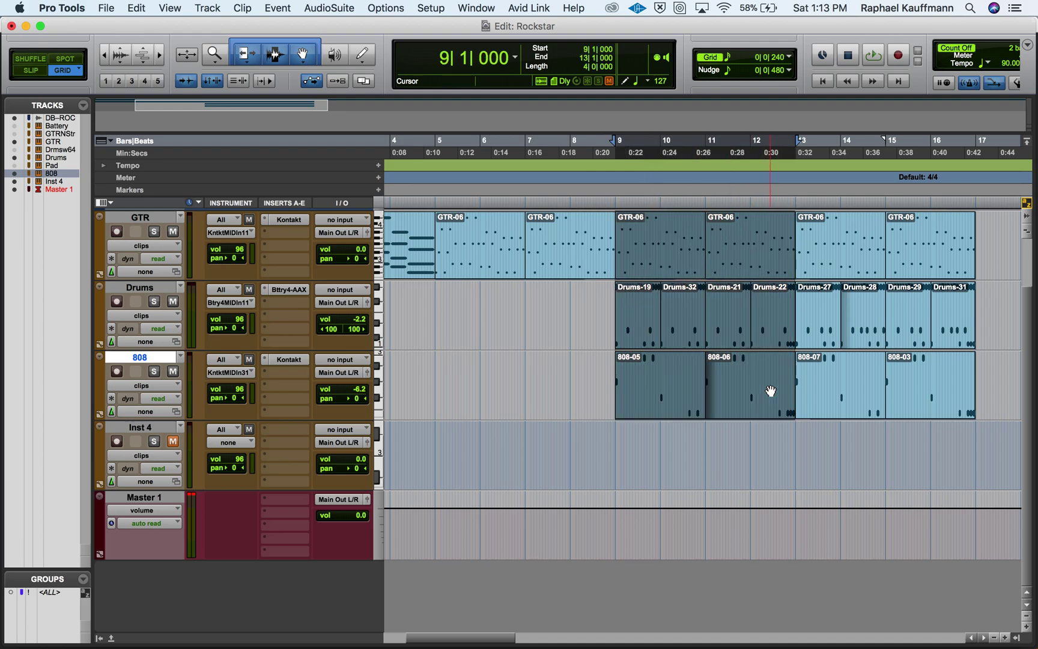
{"action": "key", "text": "space"}
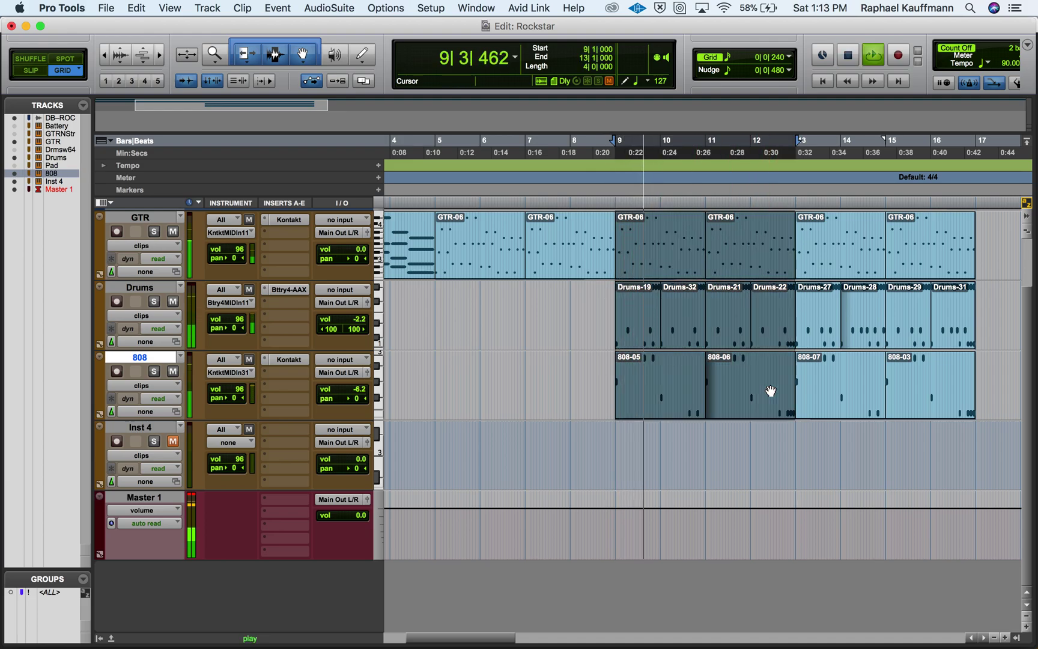
{"action": "key", "text": "space"}
- Add the missing G#2 notes at the start of bars 9, 11 and 13 on the GTR track in the MIDI Editor and close it
{"action": "left_click", "coordinate": [549, 338]}
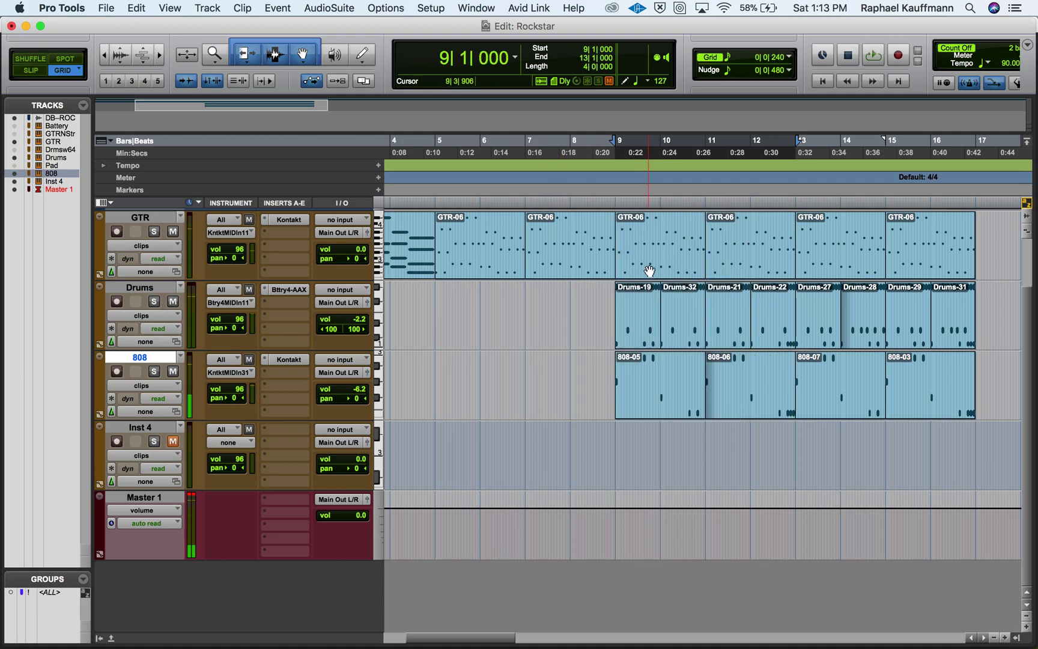
{"action": "double_click", "coordinate": [649, 270]}
{"action": "left_click", "coordinate": [462, 445]}
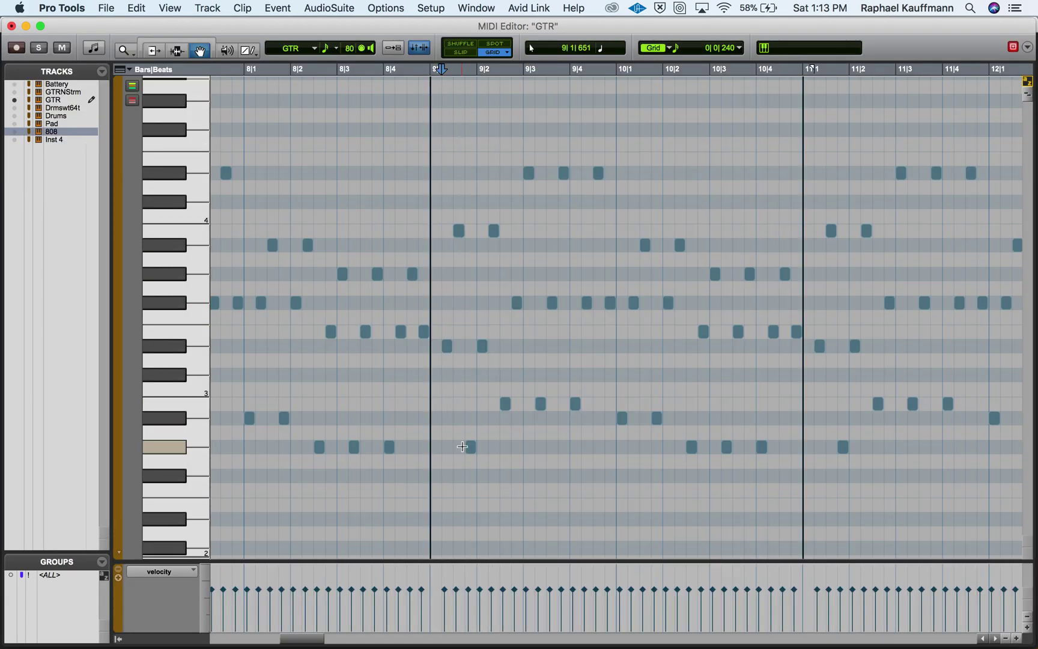
{"action": "left_click", "coordinate": [437, 447]}
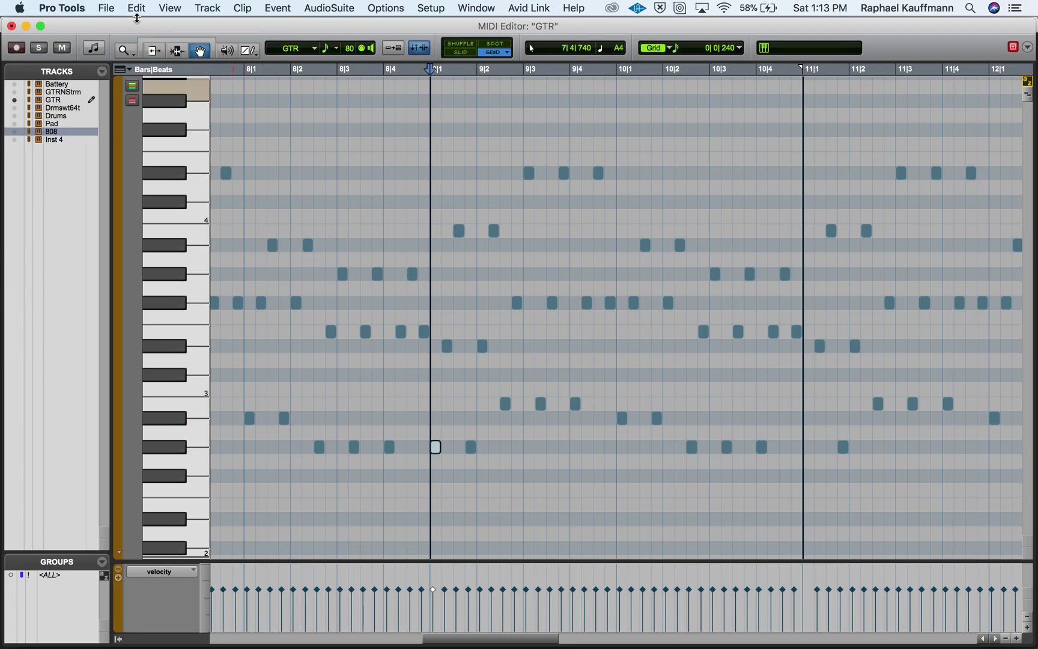
{"action": "left_click", "coordinate": [810, 446]}
{"action": "scroll", "coordinate": [812, 448], "scroll_direction": "right", "scroll_amount": 10}
{"action": "scroll", "coordinate": [814, 449], "scroll_direction": "down", "scroll_amount": 3}
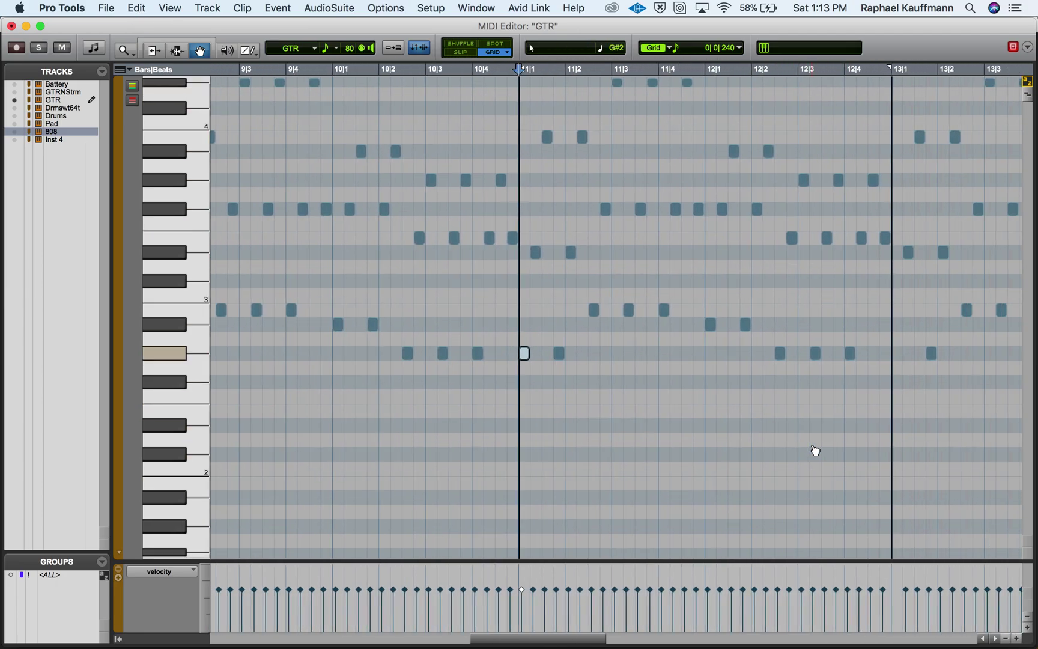
{"action": "scroll", "coordinate": [815, 450], "scroll_direction": "right", "scroll_amount": 3}
{"action": "key", "text": "super+d"}
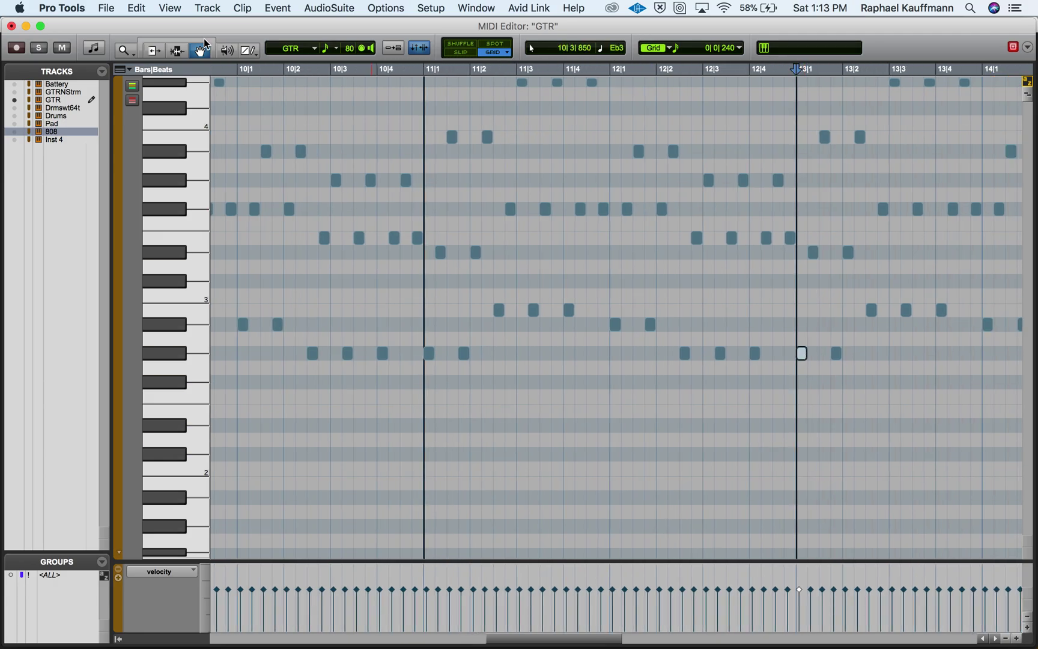
{"action": "left_click", "coordinate": [23, 27]}
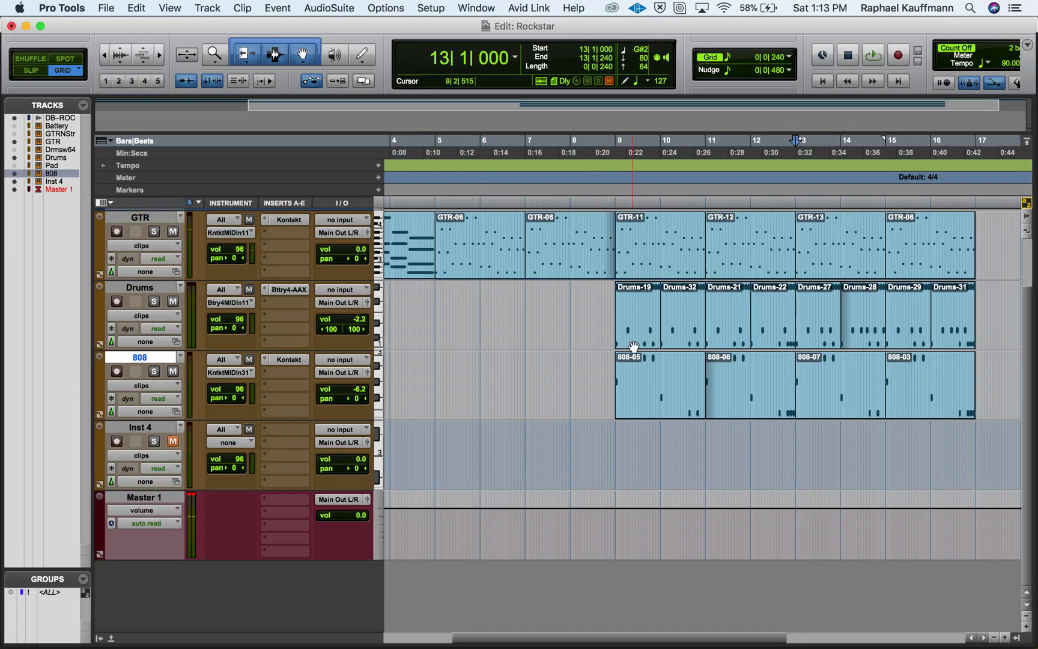
- Select the two 808 clips from bar 9 to bar 13 and briefly play the section with all tracks
{"action": "left_click", "coordinate": [672, 420]}
{"action": "left_click", "coordinate": [744, 409], "text": "shift"}
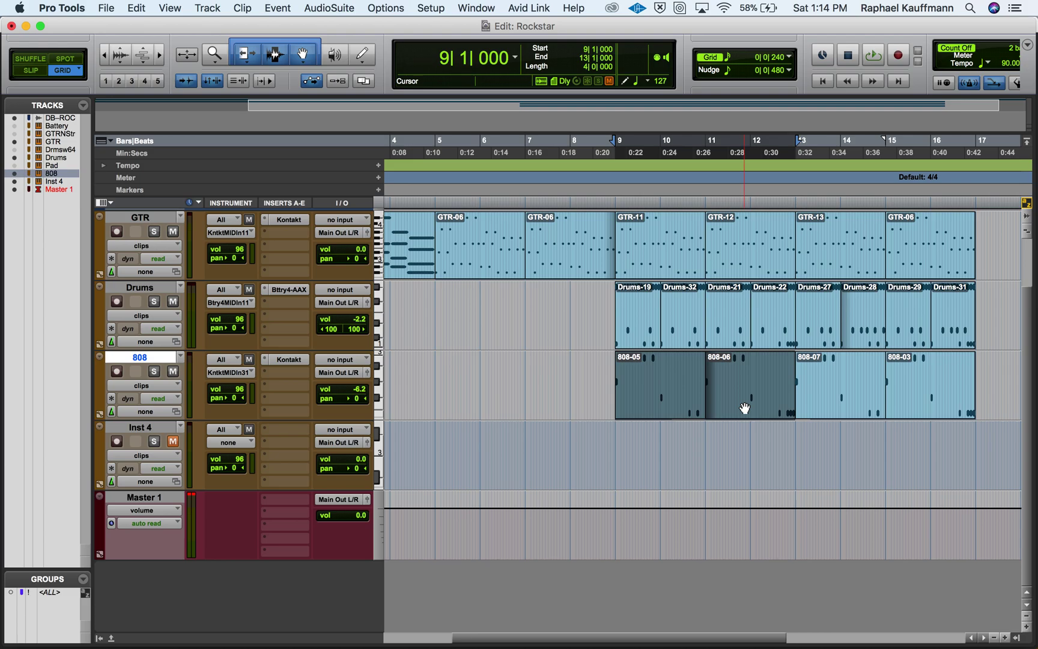
{"action": "key", "text": "space"}
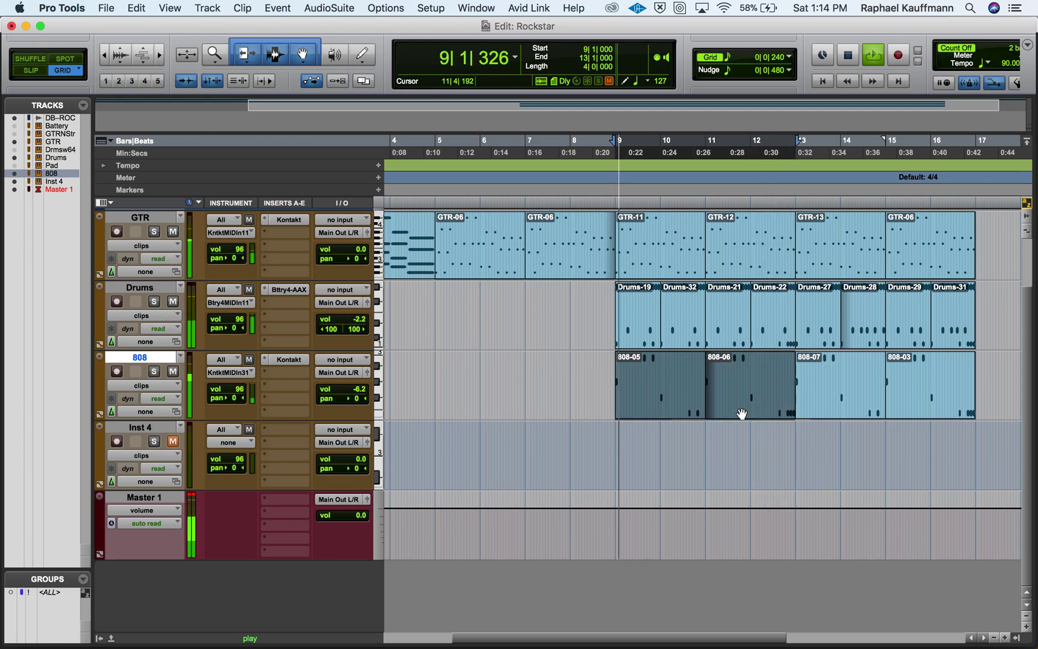
{"action": "key", "text": "space"}
- Open Kontakt on the 808 track and step through the 808 instruments until Rockstar 808 is loaded
{"action": "left_click", "coordinate": [287, 359]}
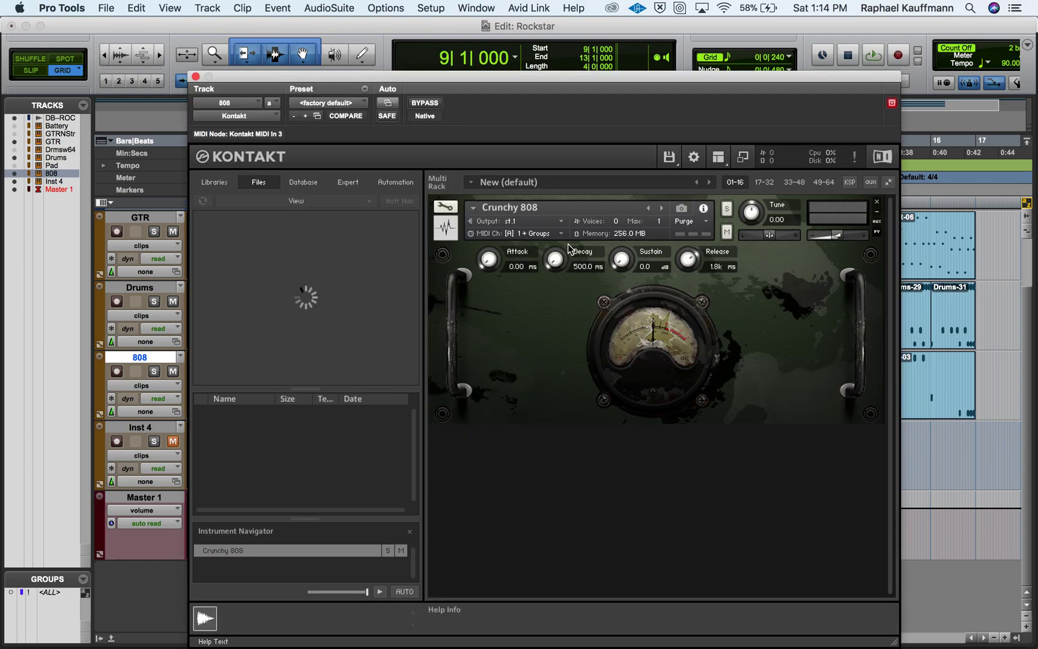
{"action": "left_click", "coordinate": [662, 208]}
{"action": "left_click", "coordinate": [662, 208]}
{"action": "left_click", "coordinate": [662, 208]}
{"action": "left_click", "coordinate": [662, 208]}
{"action": "left_click", "coordinate": [662, 208]}
{"action": "left_click", "coordinate": [662, 208]}
{"action": "left_click", "coordinate": [662, 210]}
{"action": "left_click", "coordinate": [662, 209]}
{"action": "left_click", "coordinate": [663, 210]}
{"action": "left_click", "coordinate": [663, 210]}
{"action": "left_click", "coordinate": [663, 209]}
{"action": "left_click", "coordinate": [663, 210]}
{"action": "left_click", "coordinate": [663, 209]}
{"action": "left_click", "coordinate": [663, 210]}
{"action": "left_click", "coordinate": [662, 209]}
{"action": "left_click", "coordinate": [663, 210]}
{"action": "left_click", "coordinate": [663, 210]}
{"action": "left_click", "coordinate": [664, 213]}
{"action": "left_click", "coordinate": [664, 214]}
{"action": "left_click", "coordinate": [664, 213]}
{"action": "left_click", "coordinate": [664, 214]}
{"action": "left_click", "coordinate": [649, 210]}
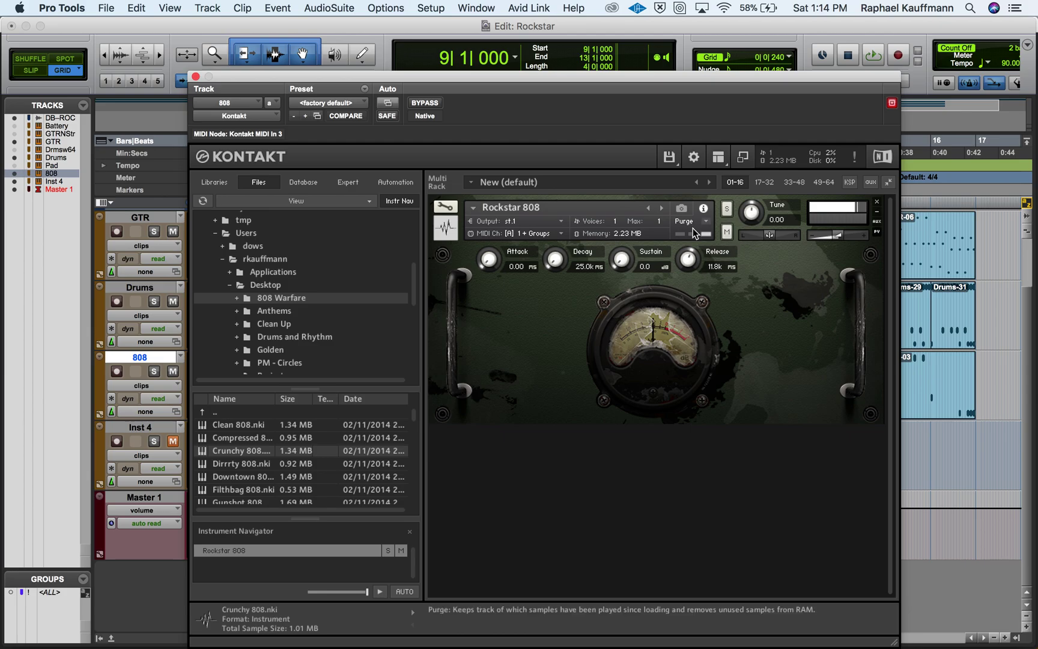
- Lower Rockstar 808's Release to about 1.7k ms, close Kontakt and play the bar 9 to 13 loop to check it
{"action": "left_click_drag", "start_coordinate": [683, 269], "coordinate": [681, 243]}
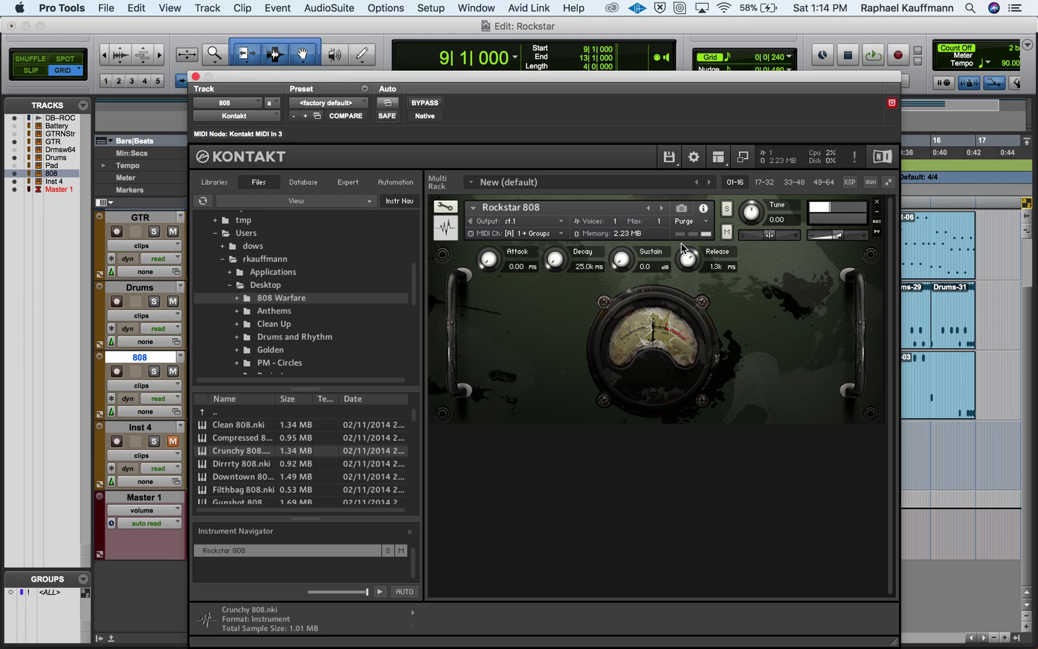
{"action": "key", "text": "space"}
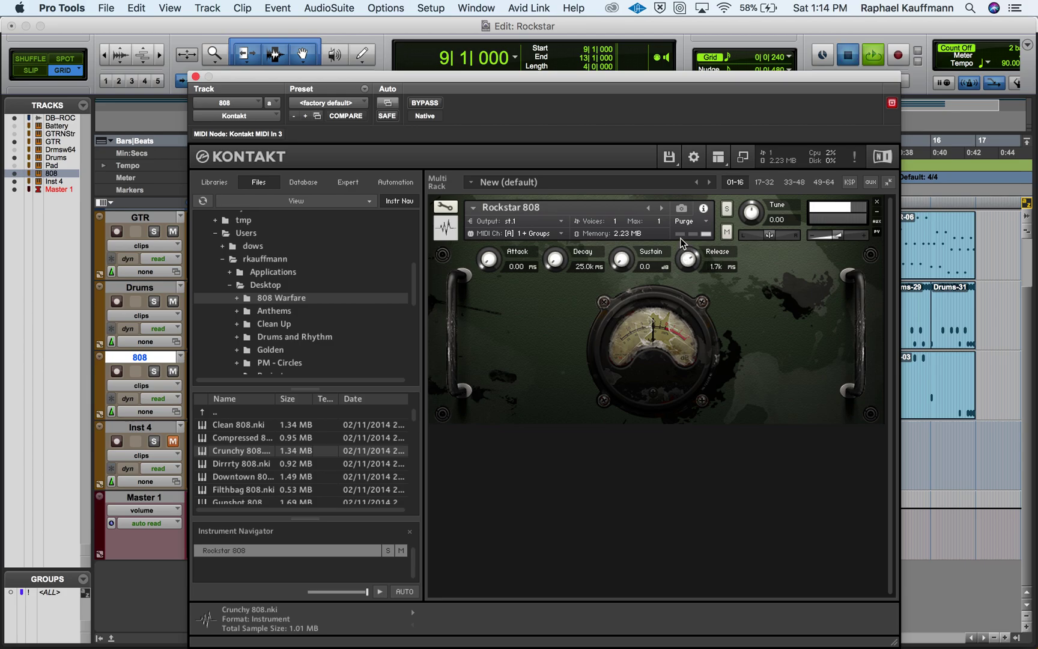
{"action": "left_click_drag", "start_coordinate": [681, 238], "coordinate": [681, 234]}
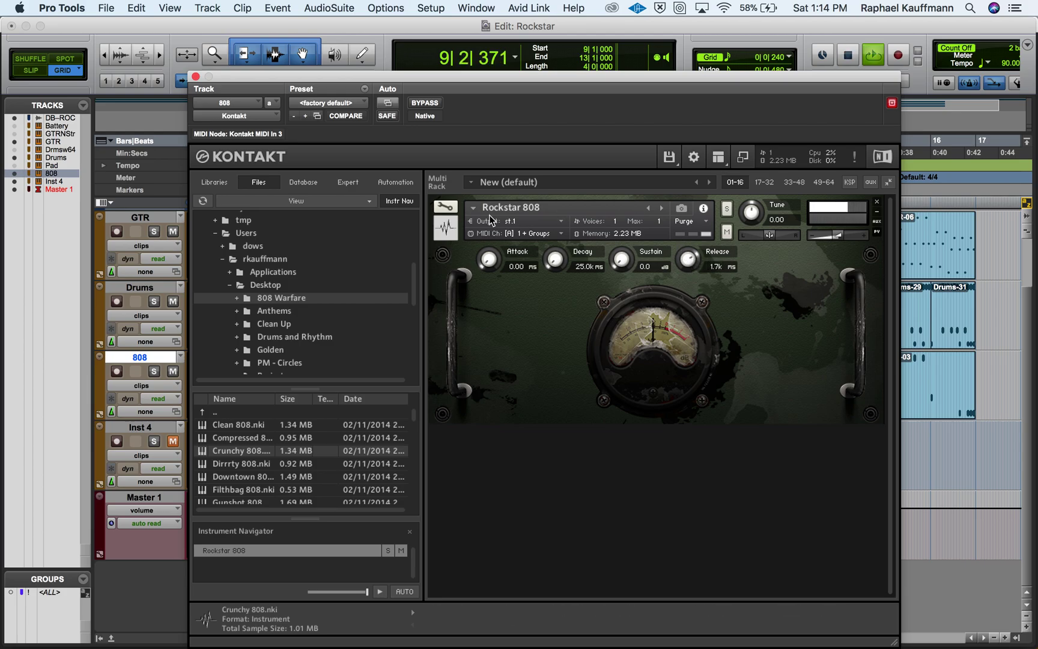
{"action": "left_click", "coordinate": [196, 77]}
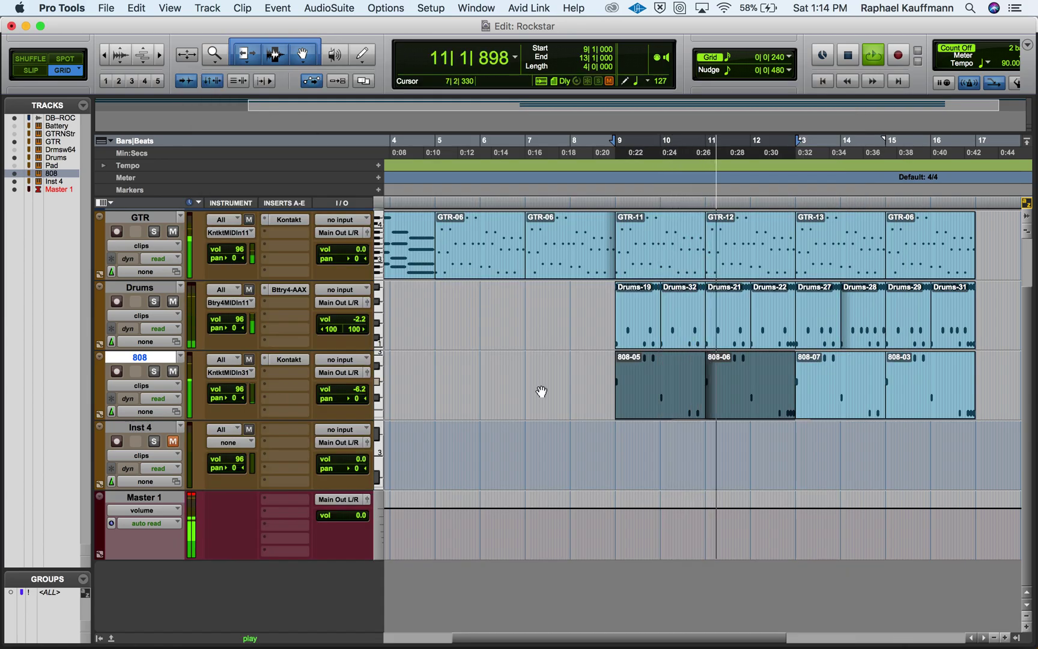
{"action": "key", "text": "space"}
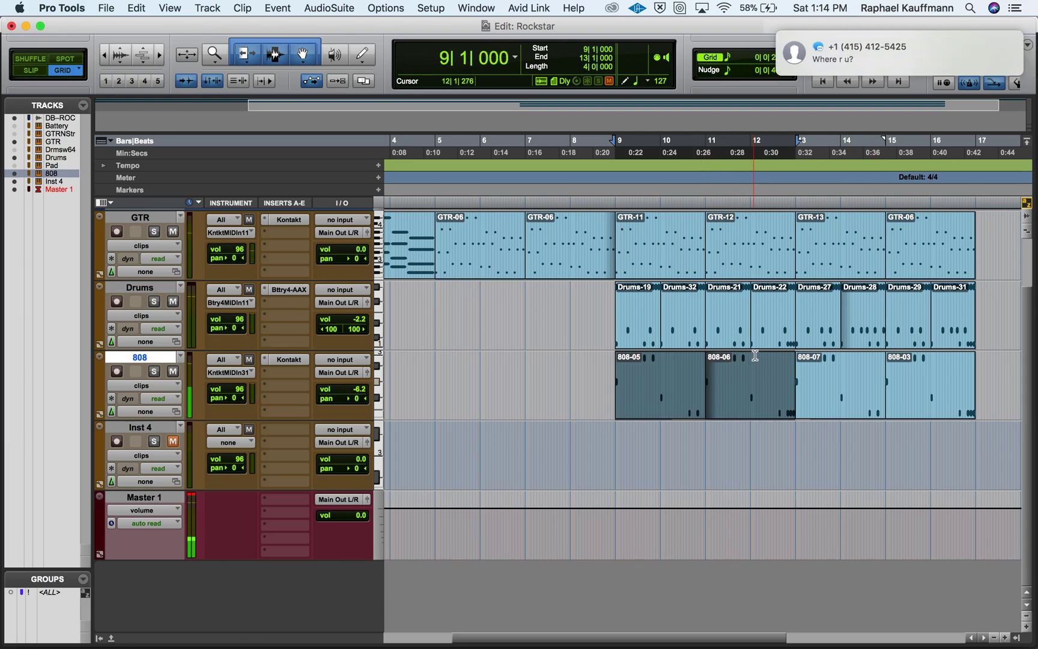
- Switch to QuickTime Player, quit it and enter "Rockstar pieces" as the name for saving the screen recording on the Desktop
{"action": "key", "text": "super+Tab"}
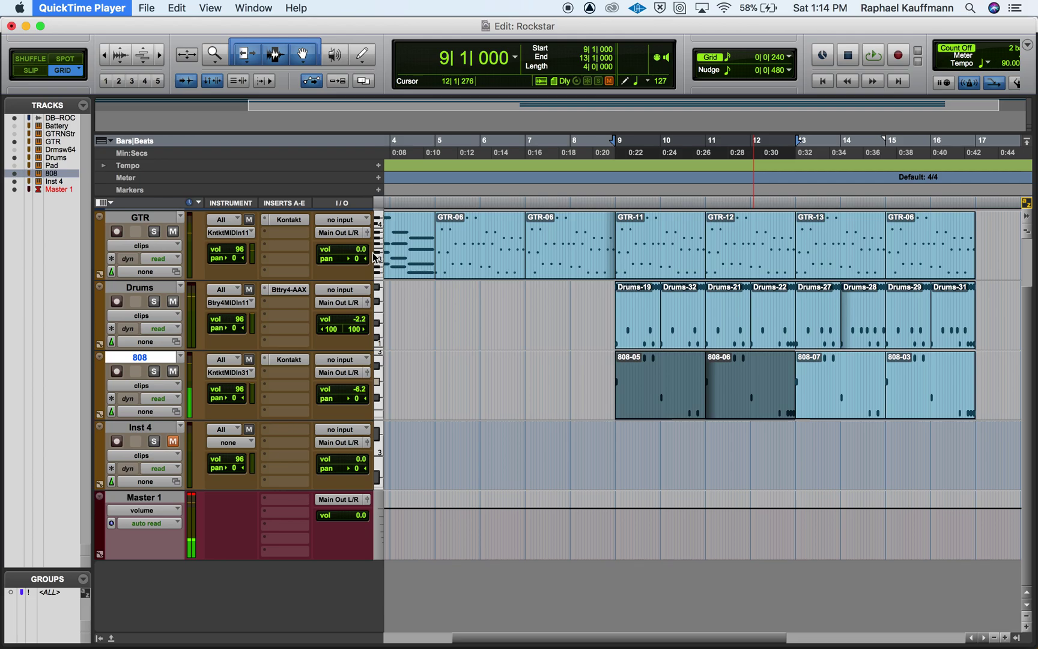
{"action": "key", "text": "super+q"}
{"action": "type", "text": "Ro"}
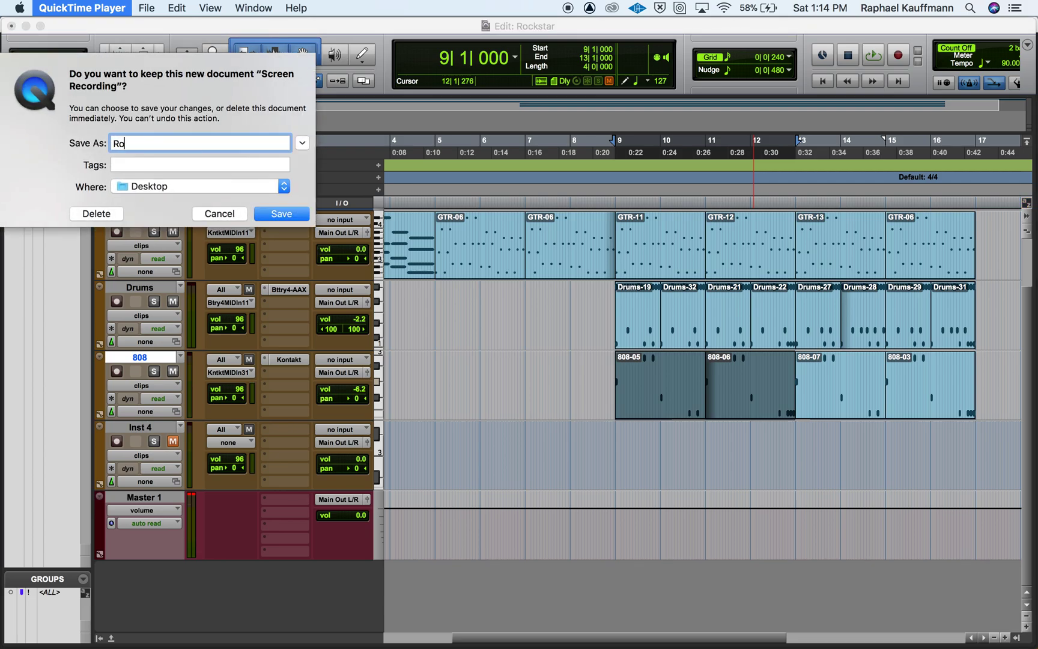
{"action": "type", "text": "ckstar pieces"}
{"action": "key", "text": "super+a"}
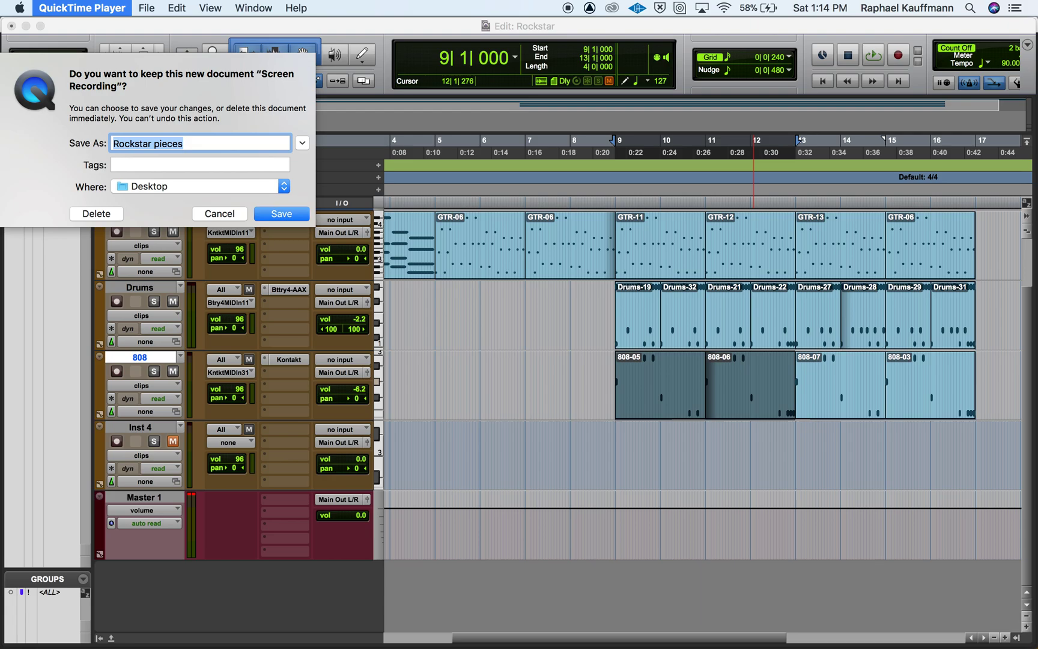